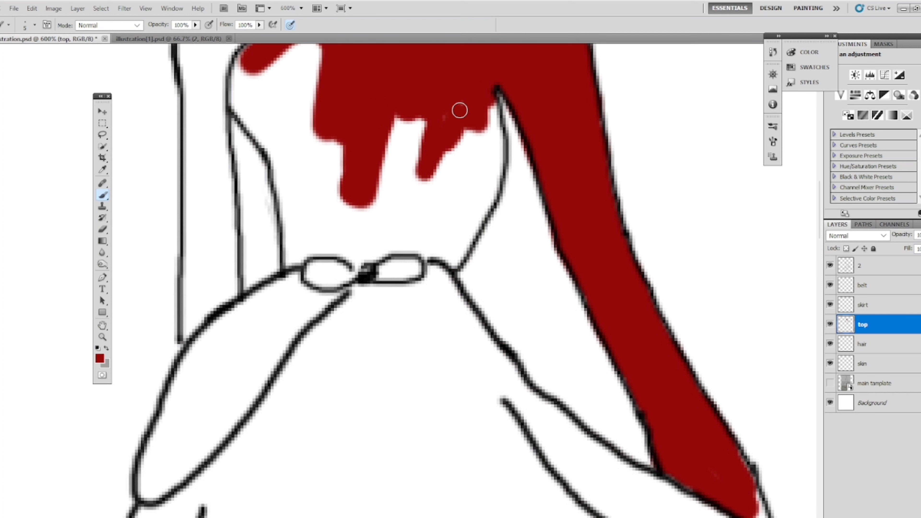
# Fill the white areas of the bodice with dark red on the top layer, down to the belt
pyautogui.moveTo(459, 60)
pyautogui.mouseDown()
pyautogui.moveTo(470, 111)
pyautogui.moveTo(479, 106)
pyautogui.moveTo(489, 136)
pyautogui.moveTo(479, 189)
pyautogui.moveTo(484, 175)
pyautogui.moveTo(455, 248)
pyautogui.moveTo(445, 241)
pyautogui.moveTo(420, 115)
pyautogui.moveTo(357, 198)
pyautogui.mouseUp()
pyautogui.moveTo(361, 249)
pyautogui.mouseDown()
pyautogui.moveTo(390, 235)
pyautogui.moveTo(443, 244)
pyautogui.mouseUp()
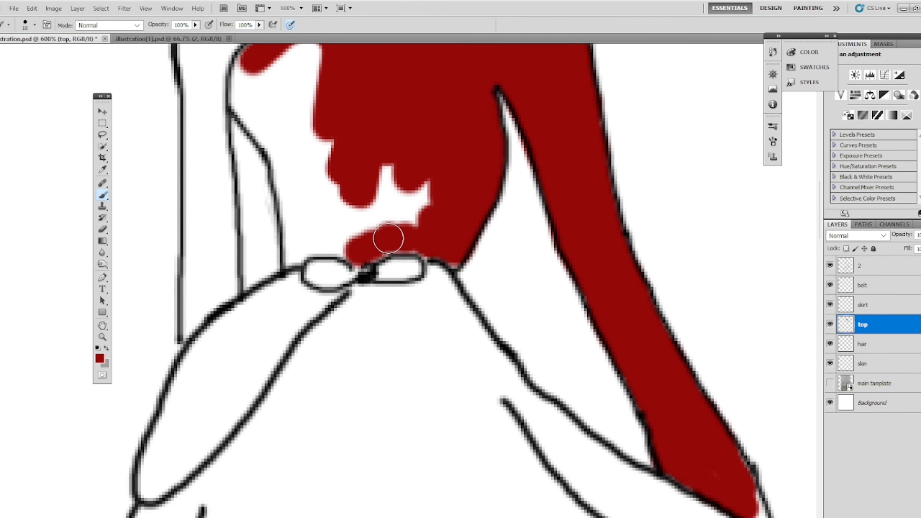
pyautogui.moveTo(388, 238)
pyautogui.mouseDown()
pyautogui.moveTo(429, 243)
pyautogui.moveTo(317, 91)
pyautogui.mouseUp()
pyautogui.moveTo(316, 75); pyautogui.dragTo(318, 160)
pyautogui.moveTo(283, 152)
pyautogui.mouseDown()
pyautogui.moveTo(249, 148)
pyautogui.moveTo(244, 170)
pyautogui.moveTo(256, 193)
pyautogui.moveTo(278, 150)
pyautogui.moveTo(256, 142)
pyautogui.moveTo(278, 125)
pyautogui.moveTo(255, 204)
pyautogui.moveTo(301, 222)
pyautogui.moveTo(288, 254)
pyautogui.moveTo(295, 299)
pyautogui.moveTo(324, 296)
pyautogui.moveTo(351, 308)
pyautogui.moveTo(306, 328)
pyautogui.mouseUp()
# Fill the small white gap above the belt's bow with a smaller dark red brush
pyautogui.press('[')
pyautogui.press('[')
pyautogui.press('[')
pyautogui.press('[')
pyautogui.press('[')
pyautogui.press('[')
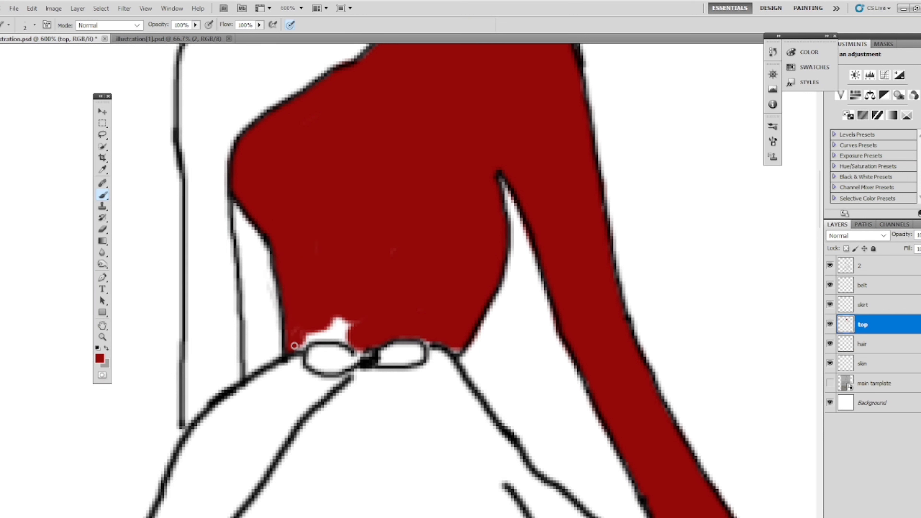
pyautogui.moveTo(296, 346)
pyautogui.mouseDown()
pyautogui.moveTo(341, 320)
pyautogui.moveTo(335, 333)
pyautogui.moveTo(336, 320)
pyautogui.moveTo(347, 331)
pyautogui.moveTo(299, 335)
pyautogui.mouseUp()
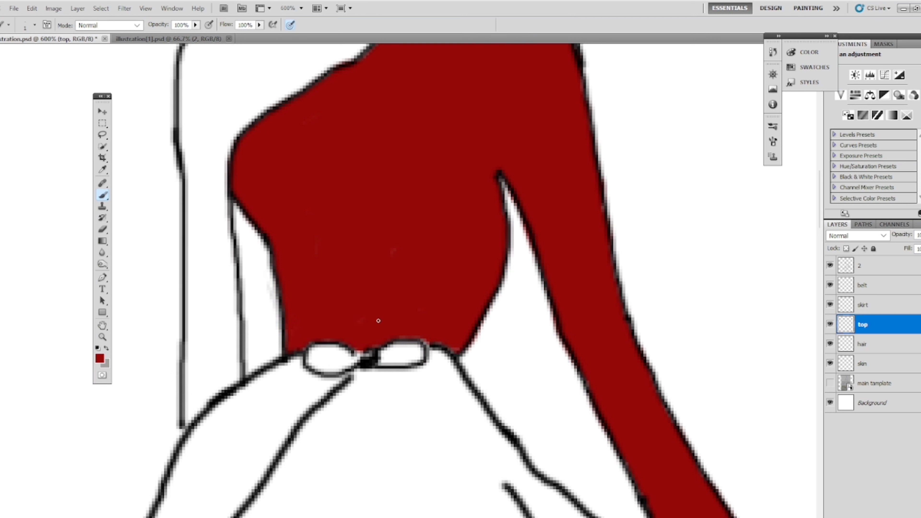
pyautogui.moveTo(420, 355)
pyautogui.mouseDown()
pyautogui.moveTo(469, 100)
pyautogui.moveTo(475, 141)
pyautogui.moveTo(552, 243)
pyautogui.mouseUp()
pyautogui.hotkey('ctrl', 'z')
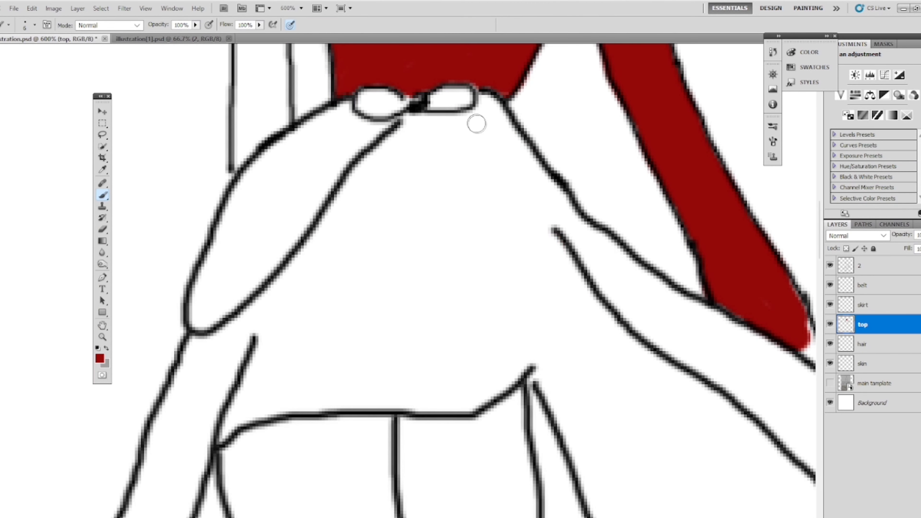
# Outline the garment's right edge below the belt and fill its centre dark red, undoing the excess strokes at the left hip
pyautogui.click(834, 383)
pyautogui.click(834, 383)
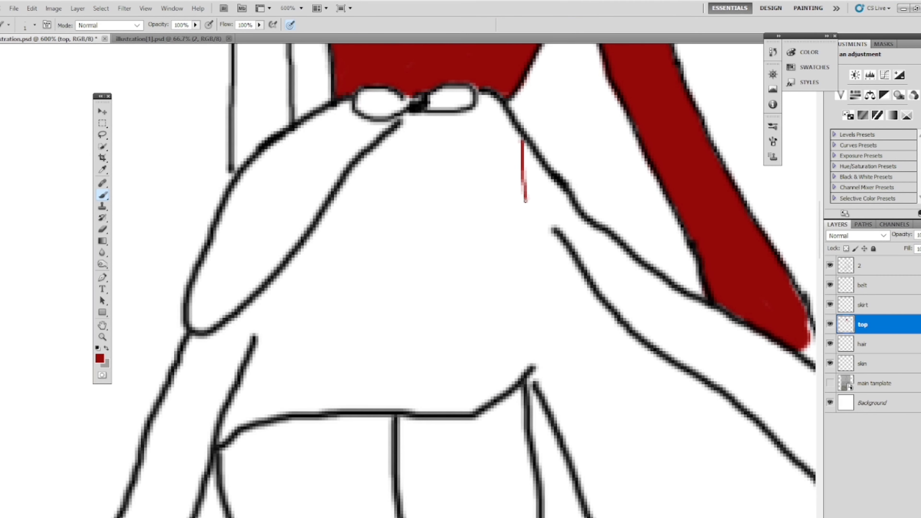
pyautogui.moveTo(525, 200)
pyautogui.mouseDown()
pyautogui.moveTo(589, 379)
pyautogui.moveTo(529, 369)
pyautogui.mouseUp()
pyautogui.moveTo(433, 189)
pyautogui.mouseDown()
pyautogui.moveTo(427, 246)
pyautogui.moveTo(328, 356)
pyautogui.moveTo(424, 294)
pyautogui.moveTo(384, 347)
pyautogui.moveTo(438, 185)
pyautogui.moveTo(372, 220)
pyautogui.moveTo(495, 380)
pyautogui.moveTo(495, 198)
pyautogui.moveTo(456, 147)
pyautogui.moveTo(415, 123)
pyautogui.moveTo(445, 126)
pyautogui.moveTo(405, 138)
pyautogui.moveTo(362, 173)
pyautogui.moveTo(264, 303)
pyautogui.moveTo(254, 339)
pyautogui.mouseUp()
pyautogui.hotkey('ctrl', 'z')
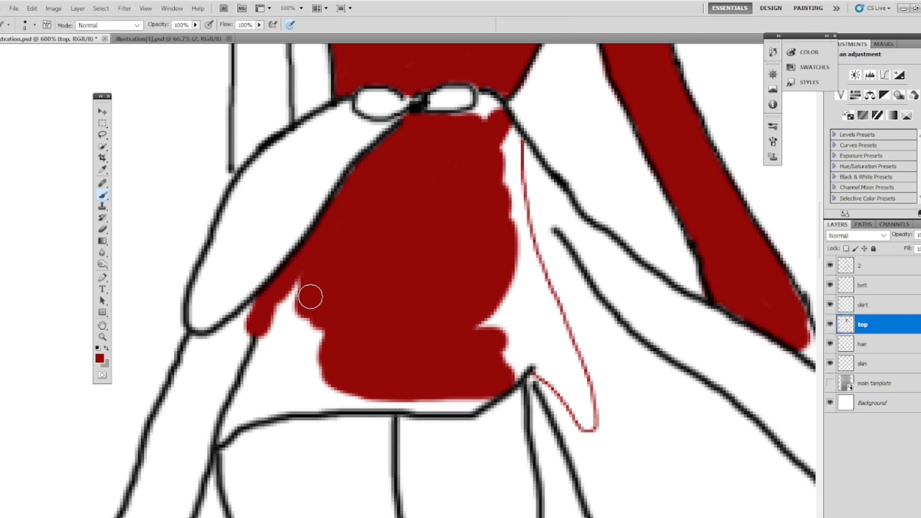
pyautogui.hotkey('ctrl', 'alt', 'z')
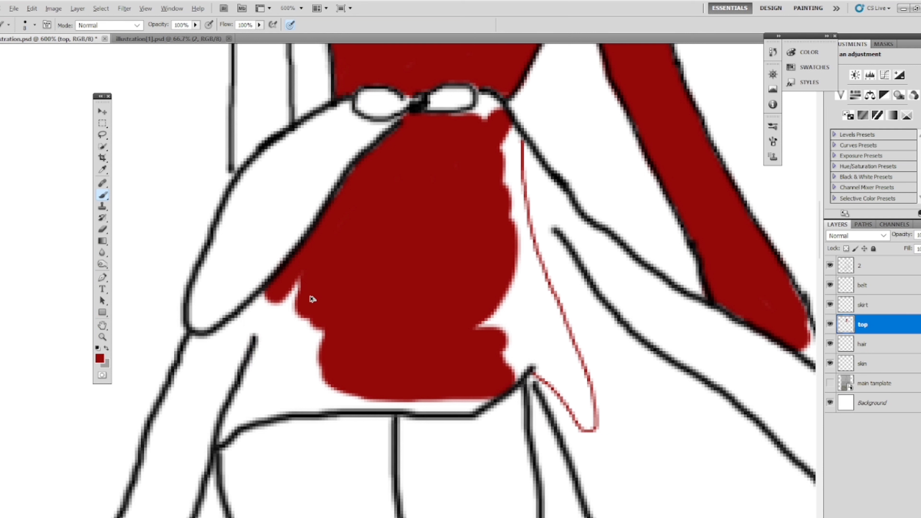
pyautogui.hotkey('ctrl', 'alt', 'z')
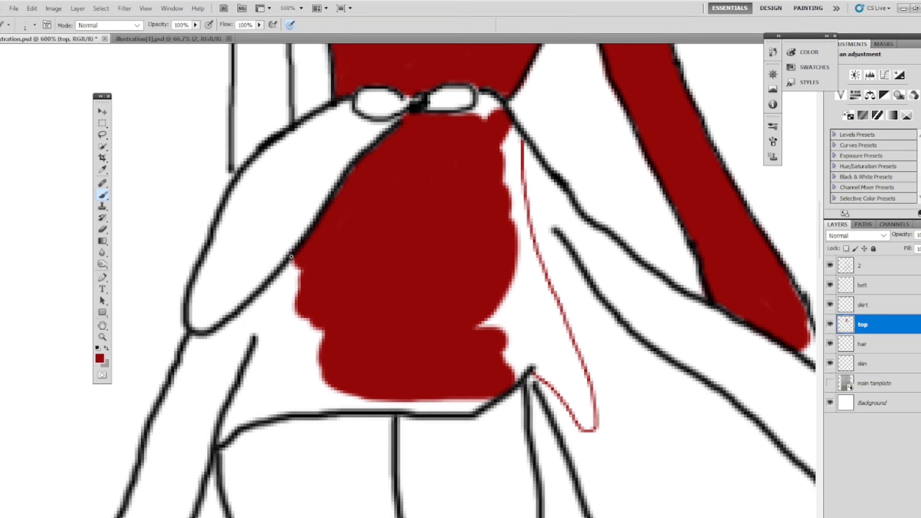
# Draw a thin dark red edge from the draped hip panel down to the garment's left side line
pyautogui.moveTo(292, 257)
pyautogui.mouseDown()
pyautogui.moveTo(263, 291)
pyautogui.moveTo(232, 381)
pyautogui.mouseUp()
pyautogui.hotkey('ctrl', 'z')
pyautogui.moveTo(285, 272); pyautogui.dragTo(254, 338)
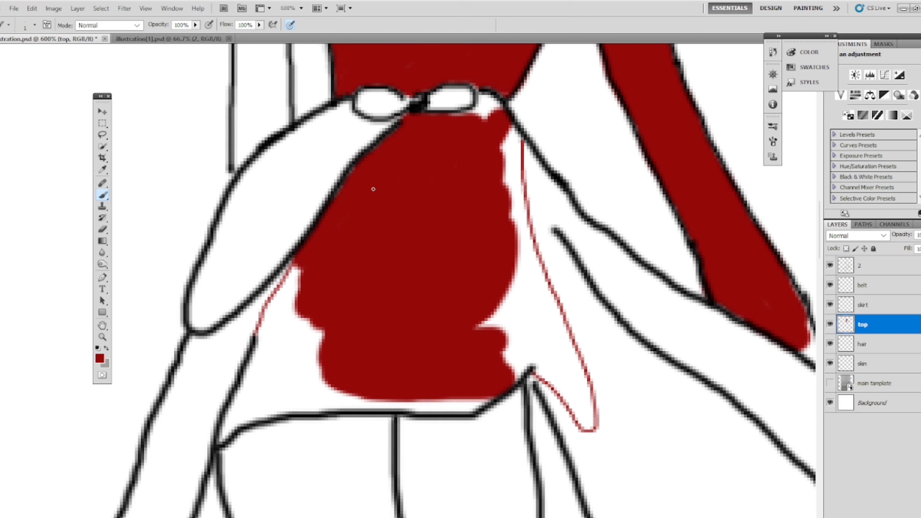
# Fill the rest of the garment below the belt dark red, from the left hip to the hem and the pointed right flap
pyautogui.moveTo(289, 279)
pyautogui.mouseDown()
pyautogui.moveTo(281, 305)
pyautogui.moveTo(295, 269)
pyautogui.moveTo(231, 407)
pyautogui.moveTo(239, 419)
pyautogui.moveTo(245, 411)
pyautogui.moveTo(323, 408)
pyautogui.moveTo(282, 400)
pyautogui.moveTo(463, 400)
pyautogui.moveTo(270, 380)
pyautogui.moveTo(315, 357)
pyautogui.moveTo(346, 390)
pyautogui.moveTo(486, 345)
pyautogui.moveTo(504, 303)
pyautogui.moveTo(505, 140)
pyautogui.moveTo(521, 250)
pyautogui.moveTo(515, 205)
pyautogui.moveTo(526, 269)
pyautogui.moveTo(551, 316)
pyautogui.moveTo(515, 361)
pyautogui.moveTo(541, 347)
pyautogui.moveTo(551, 316)
pyautogui.moveTo(587, 414)
pyautogui.moveTo(545, 362)
pyautogui.mouseUp()
pyautogui.click(292, 409)
pyautogui.click(326, 408)
pyautogui.hotkey('ctrl', 'alt', 'z')
pyautogui.hotkey('ctrl', 'alt', 'z')
pyautogui.press('[')
pyautogui.press('[')
pyautogui.press('[')
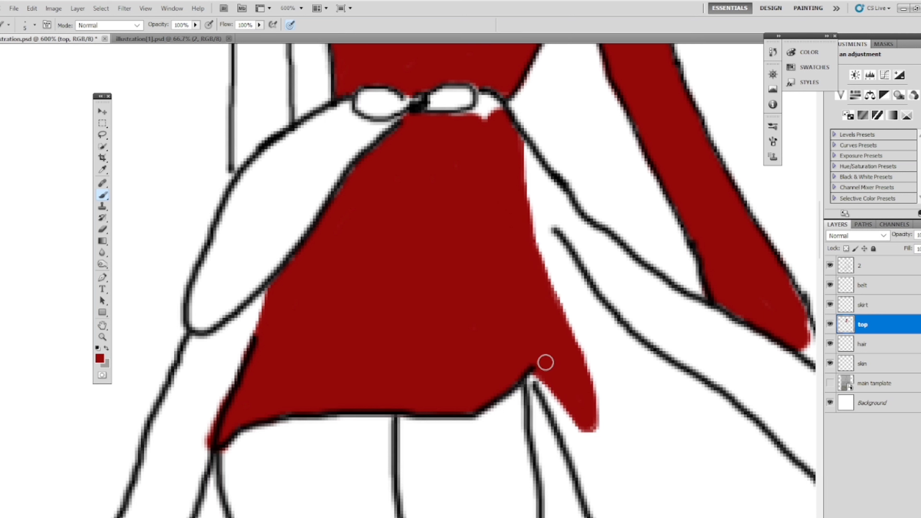
pyautogui.hotkey('ctrl', 'z')
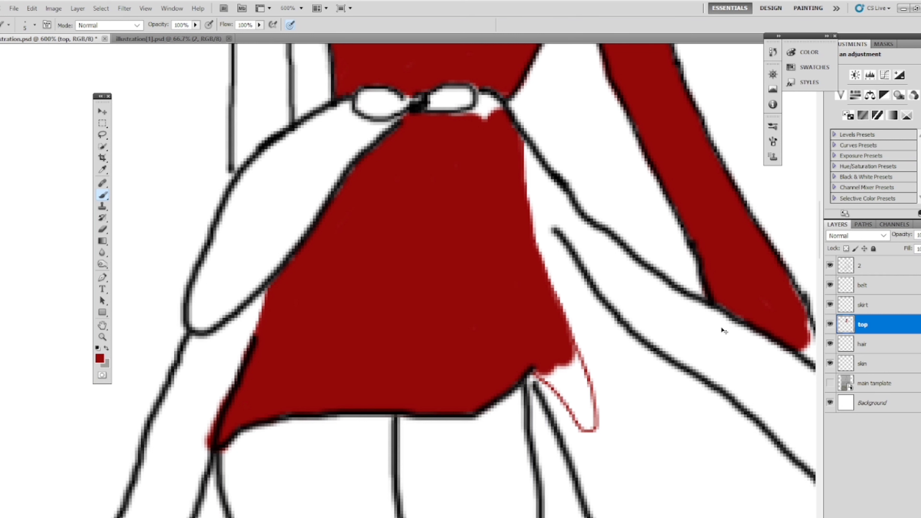
pyautogui.hotkey('ctrl', 'z')
pyautogui.hotkey('ctrl', '0')
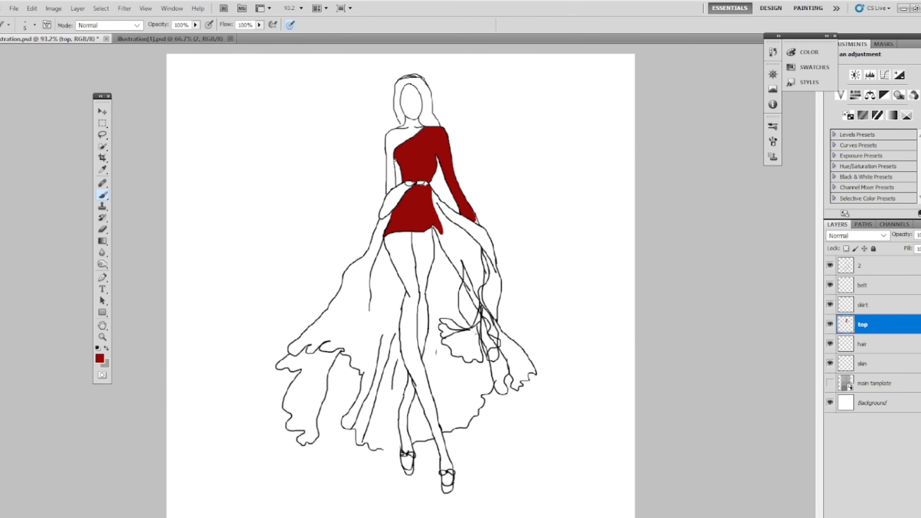
# Try a brighter red with a test stroke on the flowing skirt's left side, and undo it
pyautogui.click(890, 306)
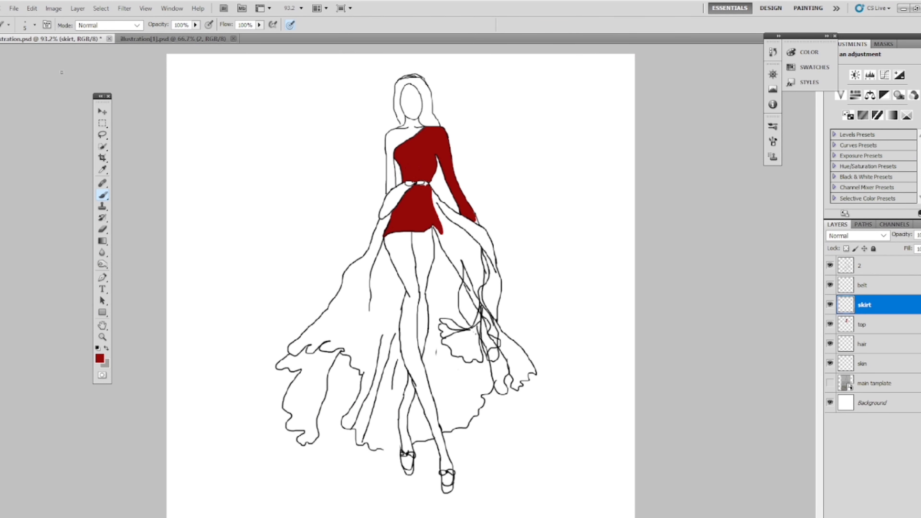
pyautogui.click(100, 359)
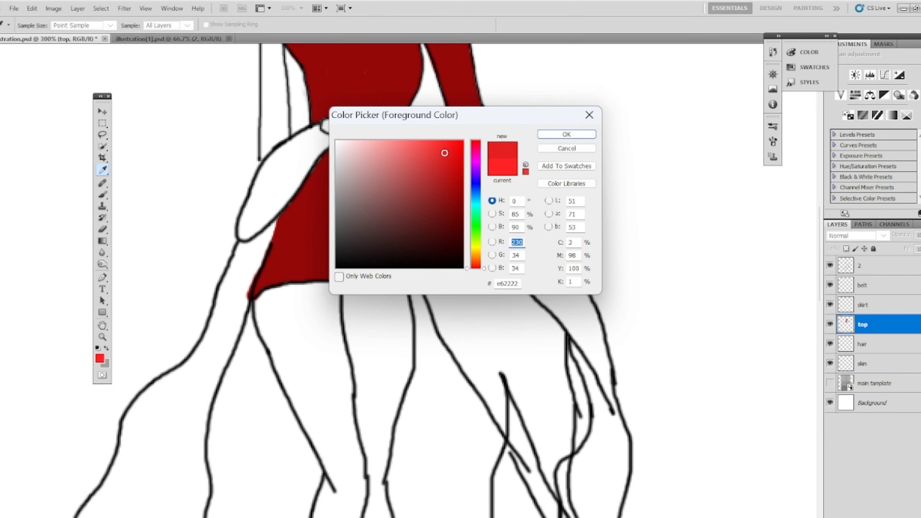
pyautogui.click(566, 134)
pyautogui.press('b')
pyautogui.moveTo(174, 453)
pyautogui.mouseDown()
pyautogui.moveTo(213, 422)
pyautogui.moveTo(223, 450)
pyautogui.mouseUp()
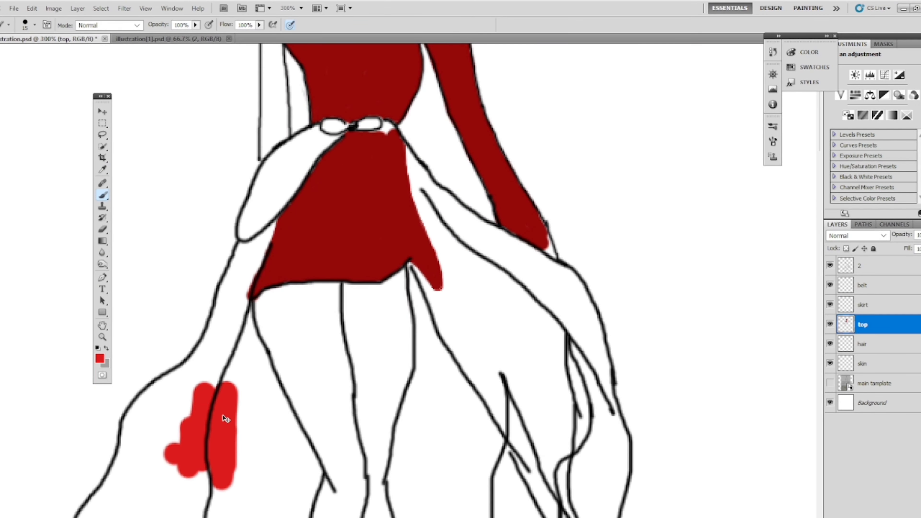
pyautogui.hotkey('ctrl', '0')
pyautogui.hotkey('ctrl', 'alt', 'z')
# Set the foreground colour to #ff2f2f and test it with a stroke that is undone
pyautogui.click(100, 358)
pyautogui.moveTo(460, 167); pyautogui.dragTo(440, 140)
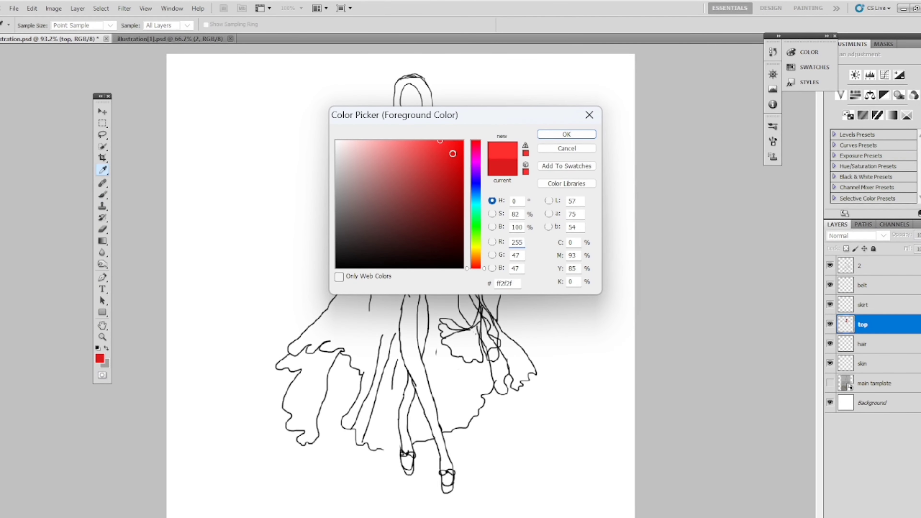
pyautogui.click(566, 135)
pyautogui.moveTo(367, 294)
pyautogui.mouseDown()
pyautogui.moveTo(365, 312)
pyautogui.moveTo(356, 304)
pyautogui.moveTo(420, 244)
pyautogui.mouseUp()
pyautogui.hotkey('ctrl', 'z')
# Paint the left side of the flowing skirt bright red, from the hip down towards the ruffled edge
pyautogui.hotkey('ctrl', '+')
pyautogui.hotkey('ctrl', '+')
pyautogui.hotkey('ctrl', '+')
pyautogui.hotkey('ctrl', '+')
pyautogui.hotkey('ctrl', '0')
pyautogui.hotkey('ctrl', '+')
pyautogui.hotkey('ctrl', '+')
pyautogui.moveTo(501, 224)
pyautogui.mouseDown()
pyautogui.moveTo(489, 129)
pyautogui.moveTo(548, 312)
pyautogui.mouseUp()
pyautogui.moveTo(422, 192)
pyautogui.mouseDown()
pyautogui.moveTo(363, 385)
pyautogui.moveTo(308, 472)
pyautogui.moveTo(372, 356)
pyautogui.moveTo(375, 366)
pyautogui.mouseUp()
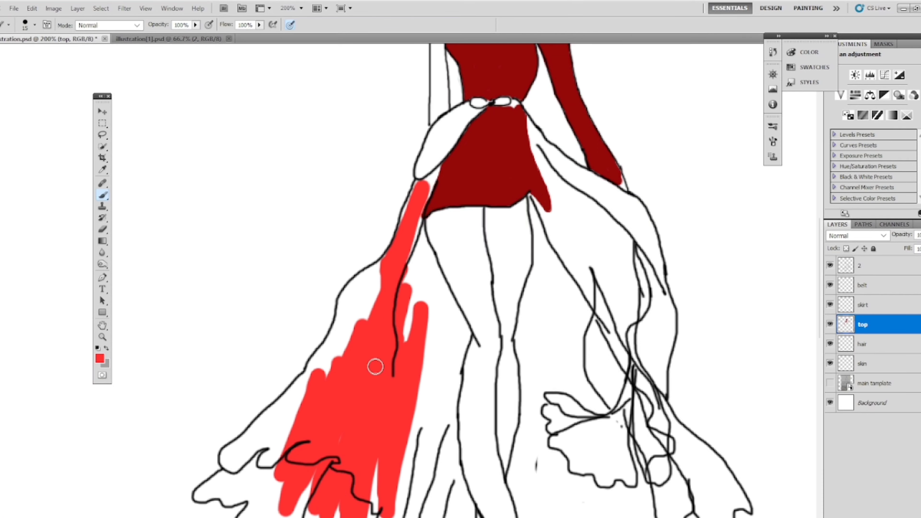
# Extend the bright red down the left side's long folds to the skirt's lower hem
pyautogui.hotkey('ctrl', '-')
pyautogui.hotkey('ctrl', 'z')
pyautogui.moveTo(399, 337)
pyautogui.mouseDown()
pyautogui.moveTo(358, 346)
pyautogui.moveTo(366, 355)
pyautogui.moveTo(351, 387)
pyautogui.moveTo(385, 346)
pyautogui.moveTo(400, 365)
pyautogui.moveTo(395, 282)
pyautogui.moveTo(383, 324)
pyautogui.mouseUp()
pyautogui.hotkey('ctrl', 'z')
pyautogui.moveTo(389, 284)
pyautogui.mouseDown()
pyautogui.moveTo(396, 305)
pyautogui.moveTo(405, 291)
pyautogui.moveTo(409, 323)
pyautogui.moveTo(399, 403)
pyautogui.moveTo(417, 363)
pyautogui.moveTo(415, 414)
pyautogui.moveTo(388, 446)
pyautogui.mouseUp()
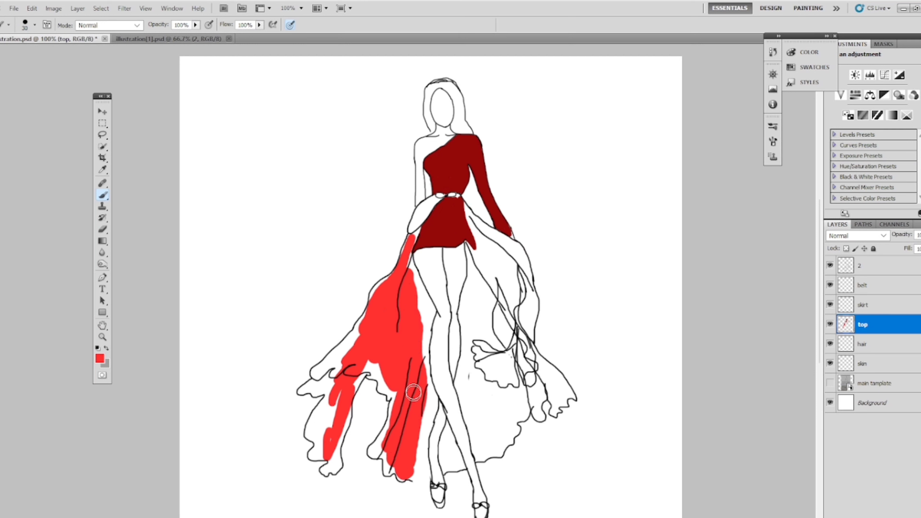
# Paint the inner folds of the flowing skirt's right side bright red
pyautogui.moveTo(488, 305)
pyautogui.mouseDown()
pyautogui.moveTo(500, 323)
pyautogui.moveTo(493, 379)
pyautogui.moveTo(510, 314)
pyautogui.moveTo(508, 408)
pyautogui.moveTo(488, 288)
pyautogui.moveTo(479, 331)
pyautogui.moveTo(490, 253)
pyautogui.moveTo(508, 278)
pyautogui.moveTo(511, 392)
pyautogui.moveTo(519, 280)
pyautogui.moveTo(520, 371)
pyautogui.moveTo(544, 370)
pyautogui.mouseUp()
pyautogui.hotkey('ctrl', 'z')
pyautogui.hotkey('ctrl', 'z')
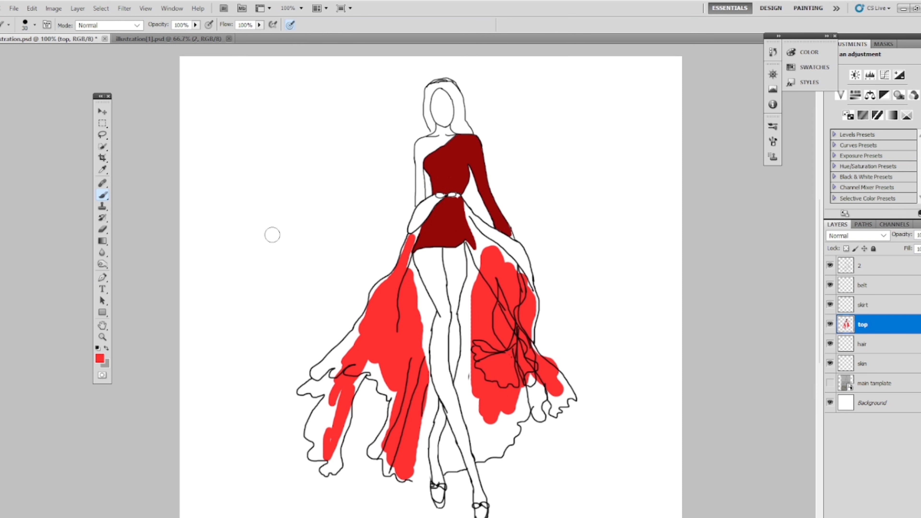
# Try extending the bright red to the outer edges of the skirt's right side on the top layer, and undo those strokes
pyautogui.press('e')
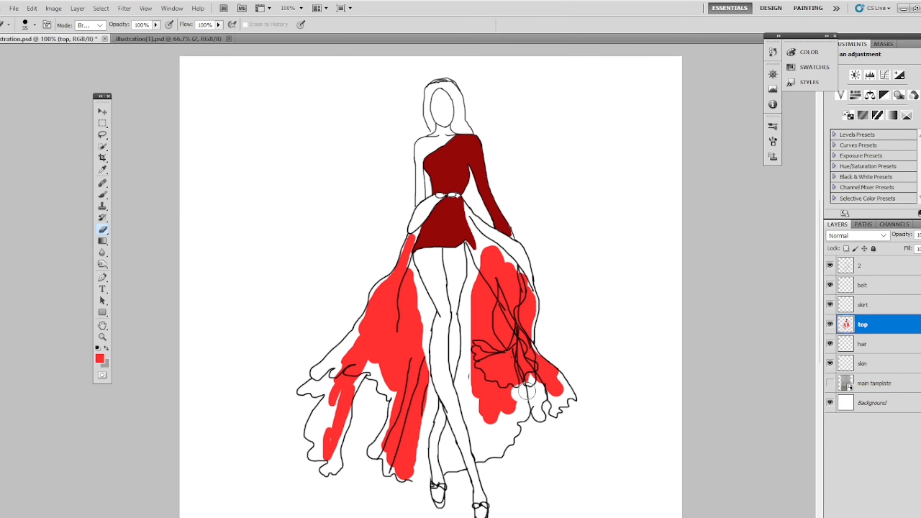
pyautogui.click(102, 195)
pyautogui.moveTo(517, 385)
pyautogui.mouseDown()
pyautogui.moveTo(553, 378)
pyautogui.moveTo(557, 395)
pyautogui.moveTo(530, 401)
pyautogui.moveTo(485, 451)
pyautogui.moveTo(499, 448)
pyautogui.moveTo(504, 412)
pyautogui.moveTo(501, 435)
pyautogui.moveTo(472, 362)
pyautogui.moveTo(477, 424)
pyautogui.moveTo(487, 291)
pyautogui.moveTo(520, 282)
pyautogui.mouseUp()
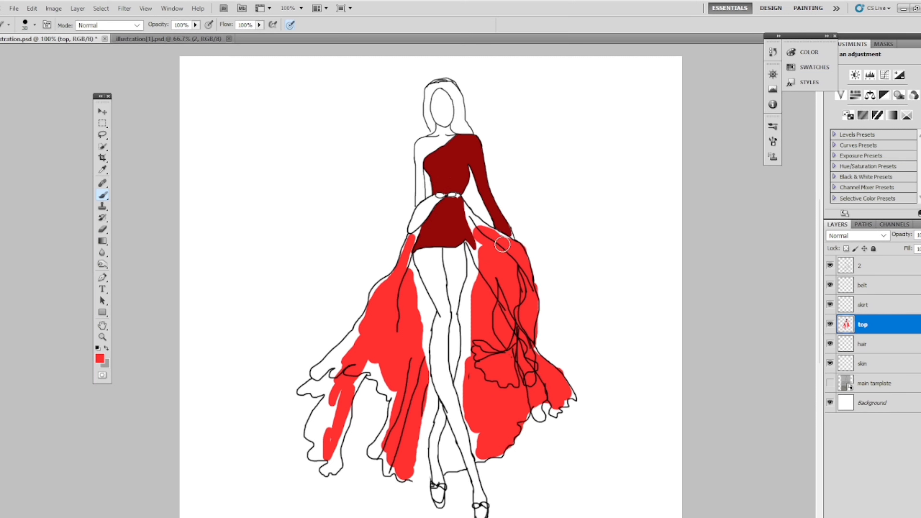
pyautogui.hotkey('ctrl', 'alt', 'z')
pyautogui.hotkey('ctrl', 'alt', 'z')
pyautogui.hotkey('ctrl', 'alt', 'z')
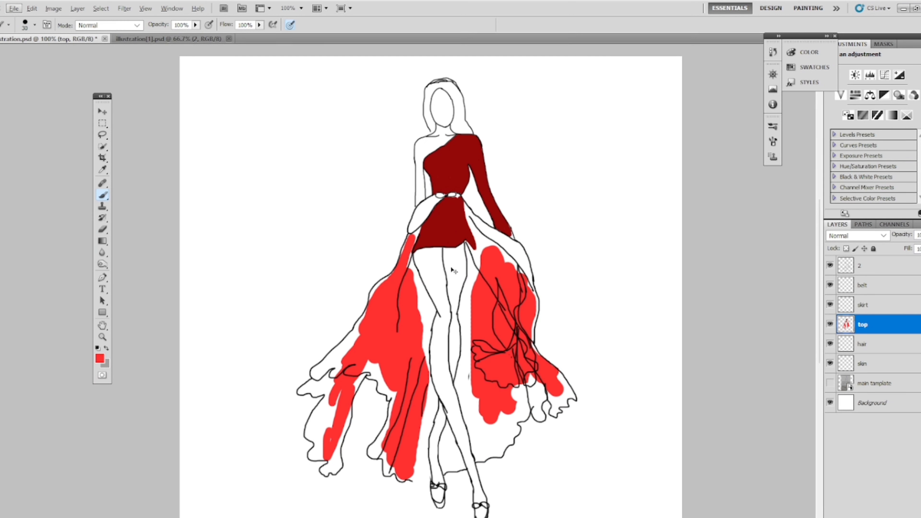
# Paint the upper right fold bright red on the skirt layer, and move that layer below the top layer
pyautogui.hotkey('alt', ']')
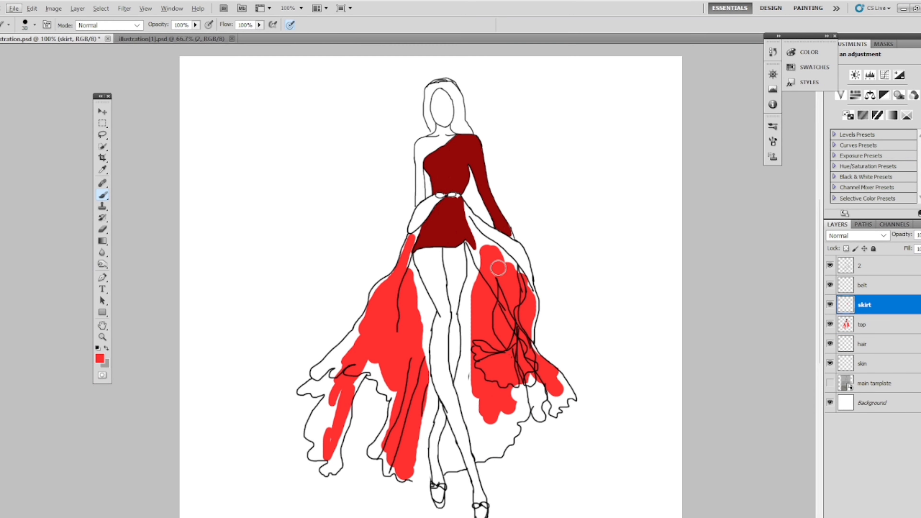
pyautogui.moveTo(484, 266); pyautogui.dragTo(504, 247)
pyautogui.moveTo(878, 305); pyautogui.dragTo(890, 324)
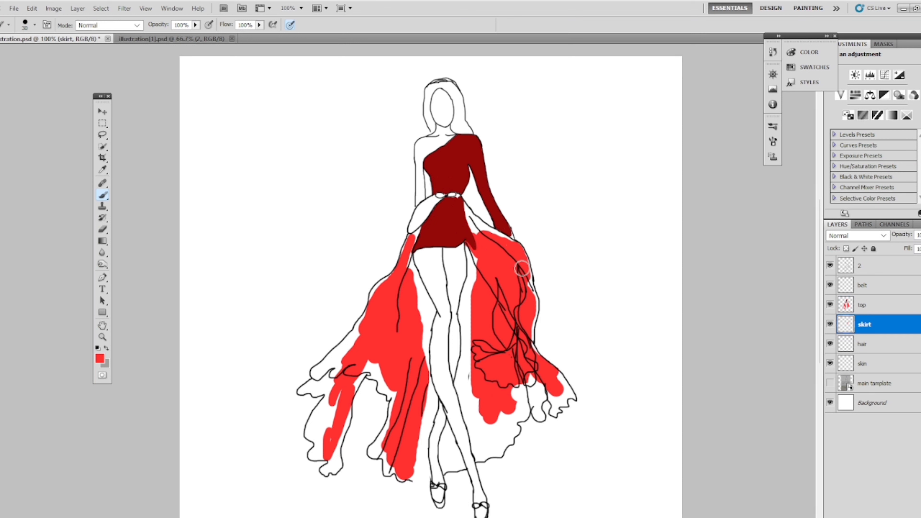
# Paint the skirt's right side bright red out to its outer edge and hem on the skirt layer
pyautogui.moveTo(529, 300)
pyautogui.mouseDown()
pyautogui.moveTo(549, 380)
pyautogui.moveTo(567, 398)
pyautogui.moveTo(557, 412)
pyautogui.moveTo(542, 399)
pyautogui.moveTo(542, 415)
pyautogui.moveTo(530, 412)
pyautogui.moveTo(507, 444)
pyautogui.mouseUp()
pyautogui.hotkey('ctrl', 'alt', 'z')
pyautogui.hotkey('ctrl', 'alt', 'z')
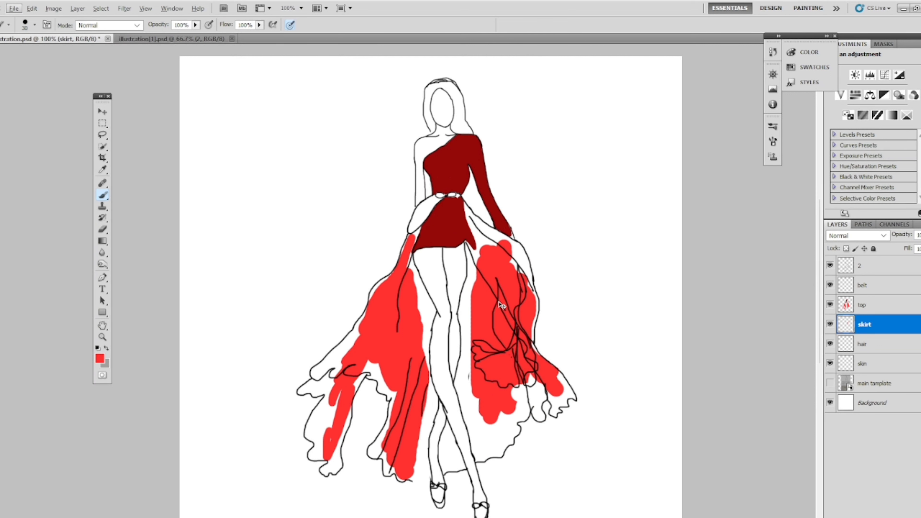
pyautogui.hotkey('ctrl', 'shift', 'z')
pyautogui.hotkey('ctrl', 'shift', 'z')
# Erase the red spilling onto the thigh and repaint the skirt's inner edge beside the right leg
pyautogui.click(103, 229)
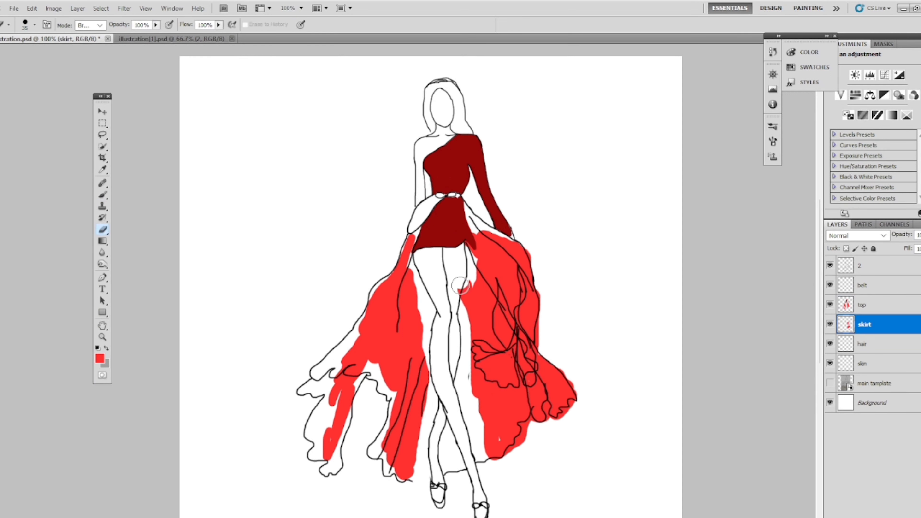
pyautogui.moveTo(459, 286); pyautogui.dragTo(461, 294)
pyautogui.moveTo(105, 196); pyautogui.dragTo(148, 195)
pyautogui.moveTo(478, 262)
pyautogui.mouseDown()
pyautogui.moveTo(472, 315)
pyautogui.moveTo(474, 435)
pyautogui.mouseUp()
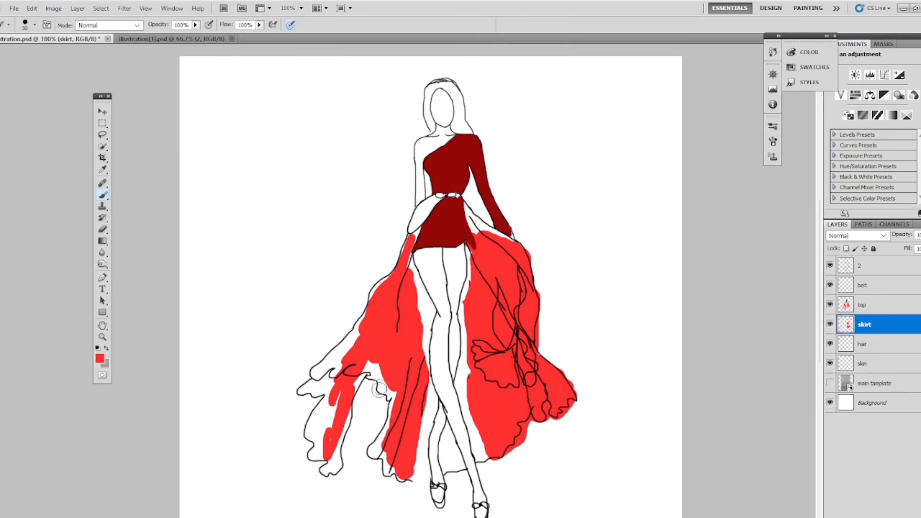
# Fill the skirt's whole left side bright red out to the ruffled hem, and erase the spill on the draped hip panel
pyautogui.moveTo(379, 381)
pyautogui.mouseDown()
pyautogui.moveTo(348, 301)
pyautogui.moveTo(406, 240)
pyautogui.moveTo(304, 388)
pyautogui.moveTo(334, 398)
pyautogui.moveTo(315, 446)
pyautogui.moveTo(364, 381)
pyautogui.moveTo(392, 464)
pyautogui.moveTo(398, 289)
pyautogui.mouseUp()
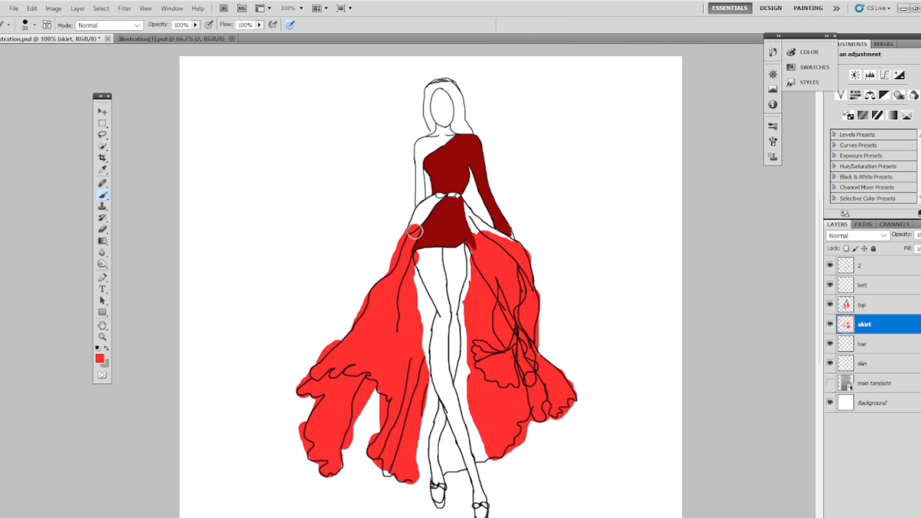
pyautogui.click(103, 230)
pyautogui.click(141, 230)
pyautogui.moveTo(409, 214); pyautogui.dragTo(409, 218)
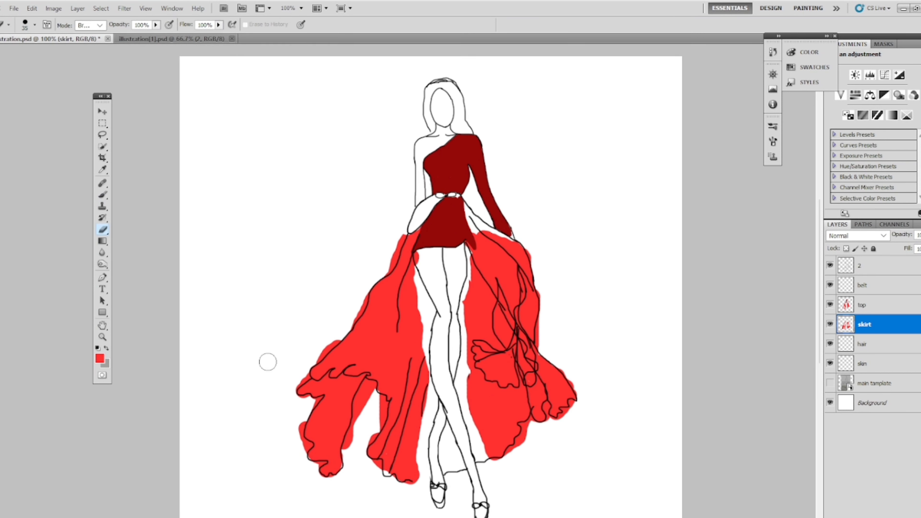
# Paint the skirt's left side bright red along the edge of the crossed lower leg down to the hem
pyautogui.click(103, 195)
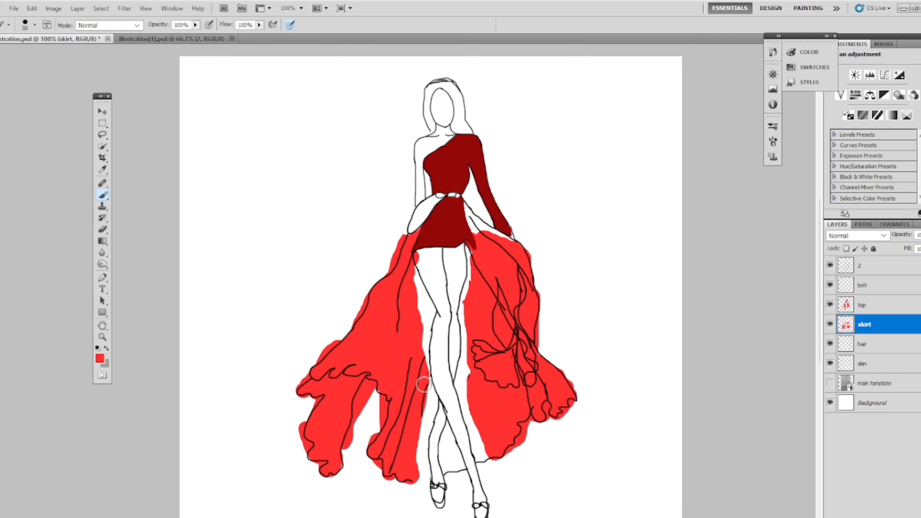
pyautogui.scroll(2, 426, 424)
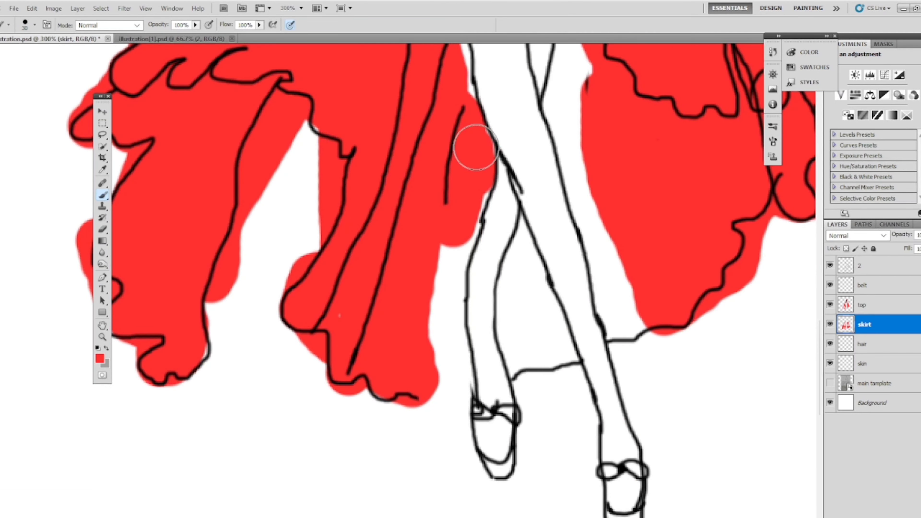
pyautogui.moveTo(468, 151)
pyautogui.mouseDown()
pyautogui.moveTo(442, 281)
pyautogui.moveTo(447, 355)
pyautogui.mouseUp()
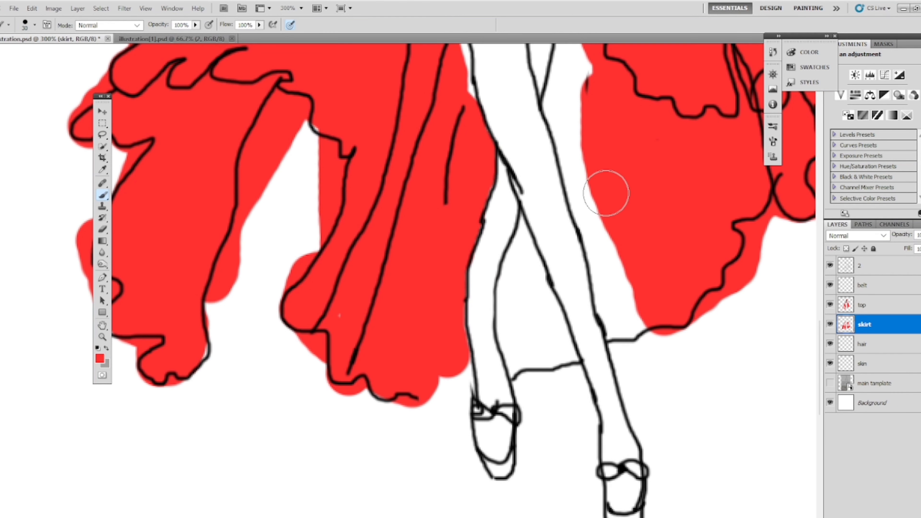
# Fill the white strips between the legs and both sides of the skirt with bright red, following the leg outlines
pyautogui.moveTo(606, 193)
pyautogui.mouseDown()
pyautogui.moveTo(428, 292)
pyautogui.moveTo(406, 361)
pyautogui.mouseUp()
pyautogui.moveTo(383, 142)
pyautogui.mouseDown()
pyautogui.moveTo(392, 224)
pyautogui.moveTo(392, 210)
pyautogui.moveTo(384, 264)
pyautogui.mouseUp()
pyautogui.moveTo(395, 218)
pyautogui.mouseDown()
pyautogui.moveTo(405, 189)
pyautogui.moveTo(395, 128)
pyautogui.moveTo(379, 144)
pyautogui.moveTo(365, 200)
pyautogui.moveTo(378, 278)
pyautogui.moveTo(357, 428)
pyautogui.moveTo(369, 445)
pyautogui.mouseUp()
pyautogui.moveTo(390, 435); pyautogui.dragTo(394, 135)
pyautogui.moveTo(371, 147); pyautogui.dragTo(417, 341)
# Fill the white gap between the crossed lower legs with bright red down to the hemline using a smaller brush
pyautogui.press('[')
pyautogui.press('[')
pyautogui.press('[')
pyautogui.moveTo(329, 346); pyautogui.dragTo(313, 271)
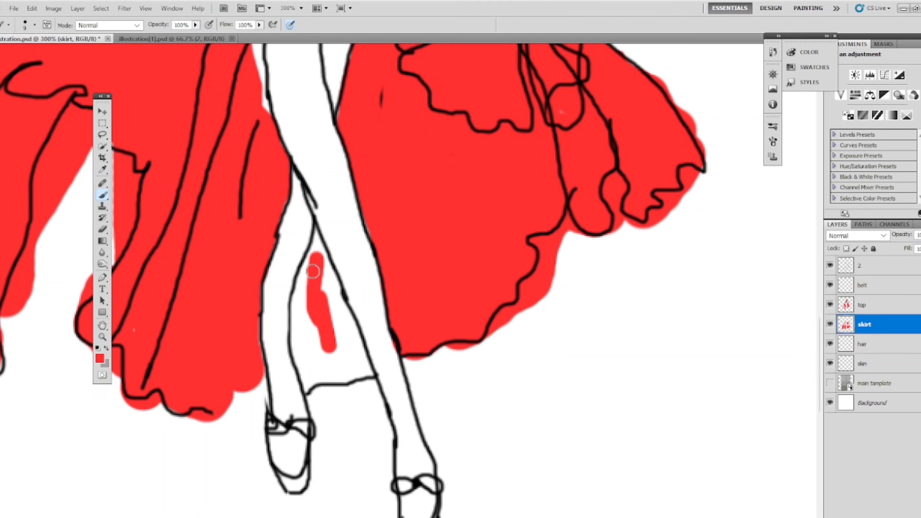
pyautogui.moveTo(298, 307); pyautogui.dragTo(297, 321)
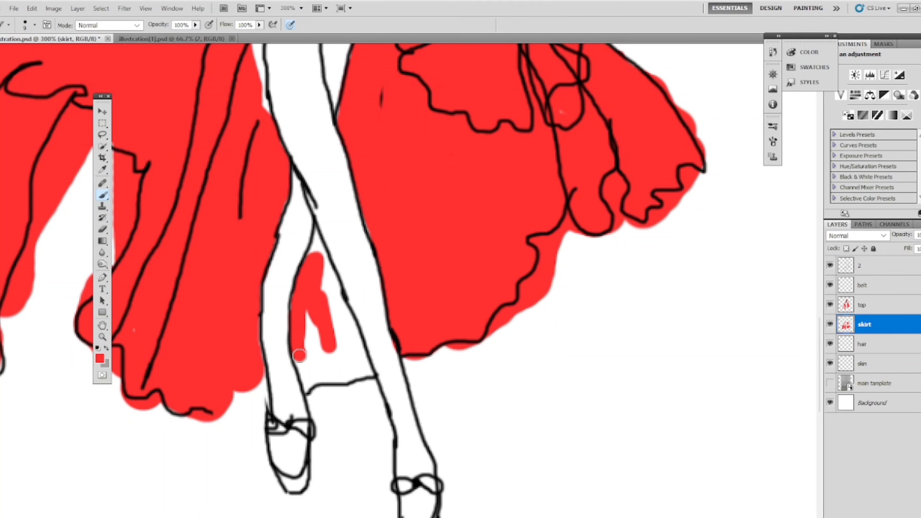
pyautogui.moveTo(299, 355)
pyautogui.mouseDown()
pyautogui.moveTo(319, 377)
pyautogui.moveTo(367, 370)
pyautogui.moveTo(353, 345)
pyautogui.moveTo(346, 359)
pyautogui.mouseUp()
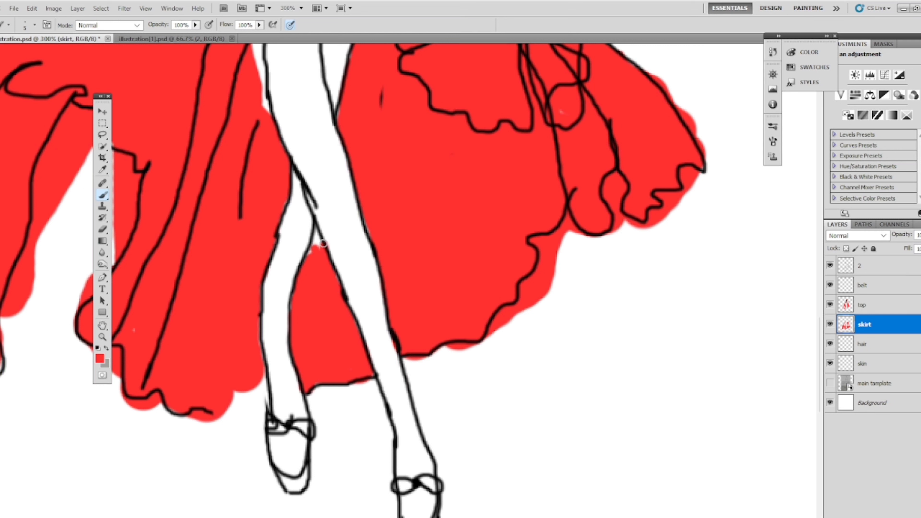
pyautogui.hotkey('ctrl', 'z')
# Erase the bright red spilling onto the upper thigh just below the dark red top
pyautogui.click(103, 229)
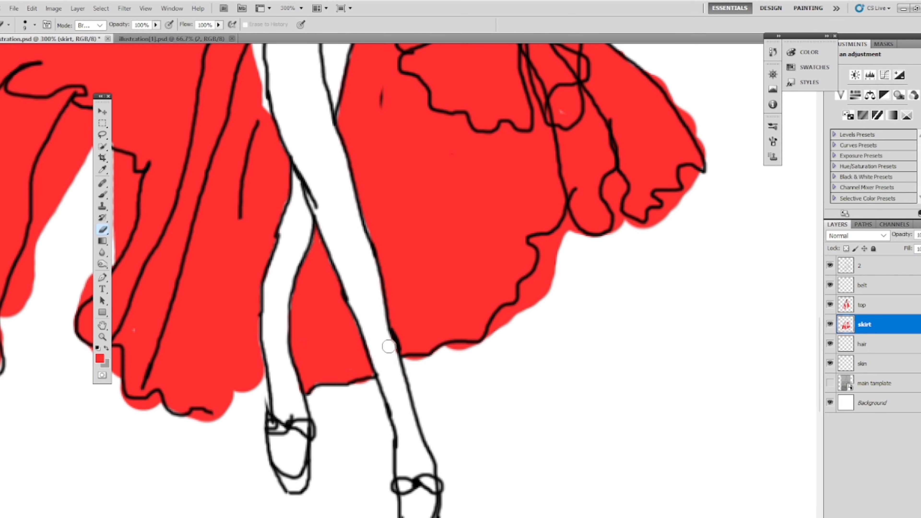
pyautogui.scroll(10, 363, 399)
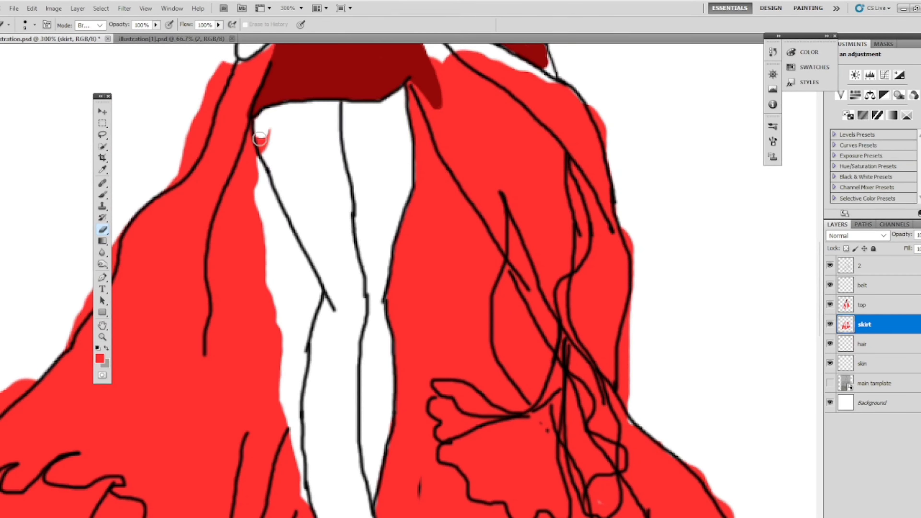
pyautogui.moveTo(382, 427); pyautogui.dragTo(463, 454)
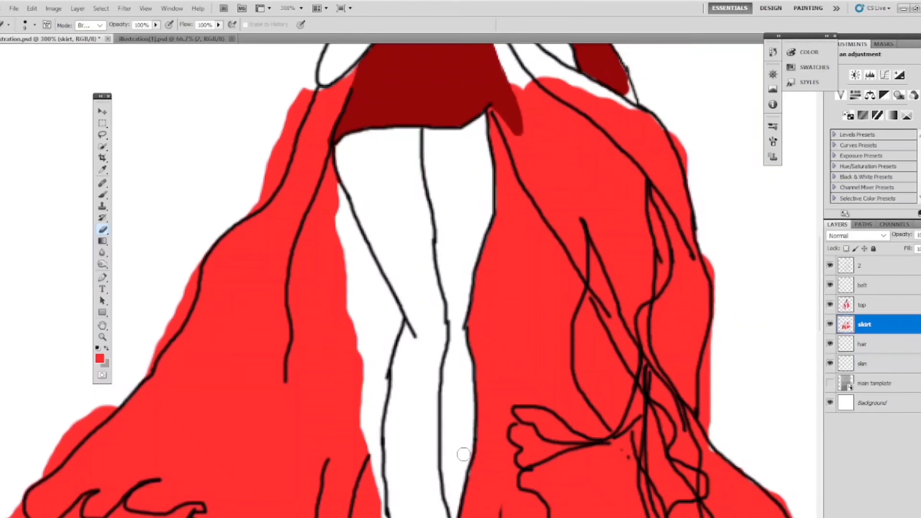
# Paint the white strip beside the left leg outline bright red from the hip down past the knee
pyautogui.click(103, 195)
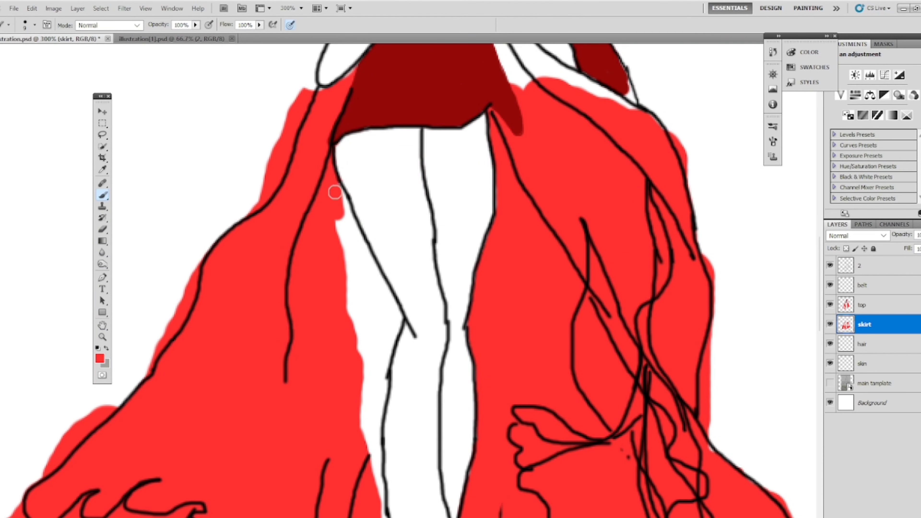
pyautogui.moveTo(335, 192)
pyautogui.mouseDown()
pyautogui.moveTo(380, 294)
pyautogui.moveTo(375, 280)
pyautogui.moveTo(347, 360)
pyautogui.mouseUp()
pyautogui.moveTo(360, 293); pyautogui.dragTo(359, 64)
pyautogui.moveTo(372, 118)
pyautogui.mouseDown()
pyautogui.moveTo(371, 97)
pyautogui.moveTo(362, 156)
pyautogui.mouseUp()
pyautogui.moveTo(384, 124)
pyautogui.mouseDown()
pyautogui.moveTo(367, 196)
pyautogui.moveTo(372, 258)
pyautogui.mouseUp()
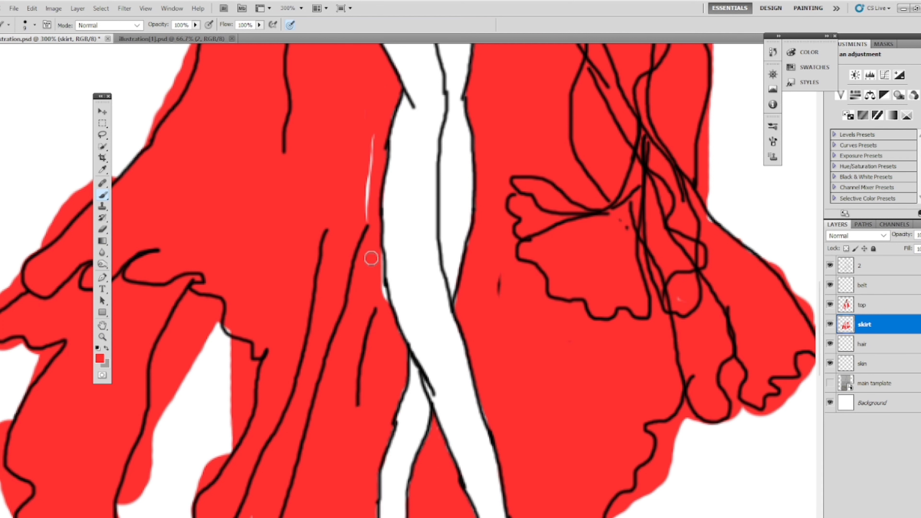
# Fill the white strip along the right hip and the draped panel on the left hip with bright red
pyautogui.hotkey('ctrl', '0')
pyautogui.hotkey('ctrl', '+')
pyautogui.hotkey('ctrl', '+')
pyautogui.hotkey('ctrl', '+')
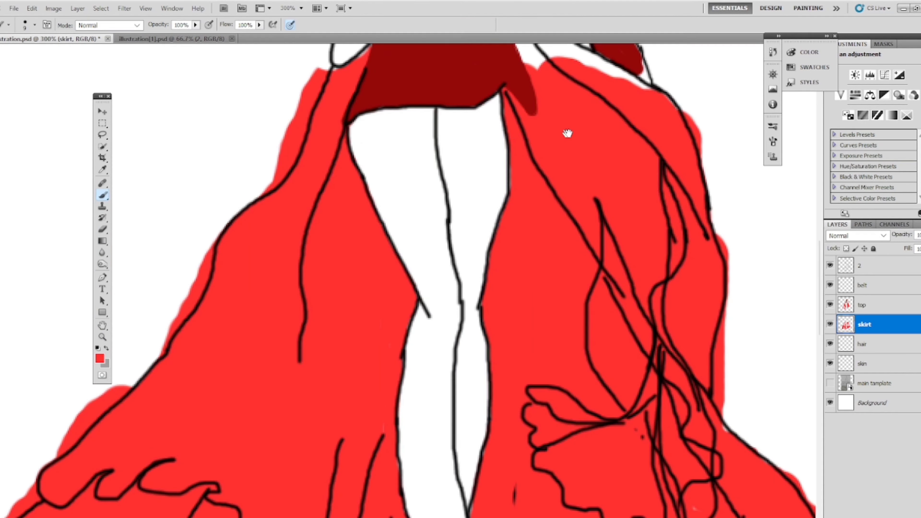
pyautogui.moveTo(568, 134); pyautogui.dragTo(396, 296)
pyautogui.moveTo(385, 221)
pyautogui.mouseDown()
pyautogui.moveTo(364, 189)
pyautogui.moveTo(390, 209)
pyautogui.moveTo(367, 188)
pyautogui.mouseUp()
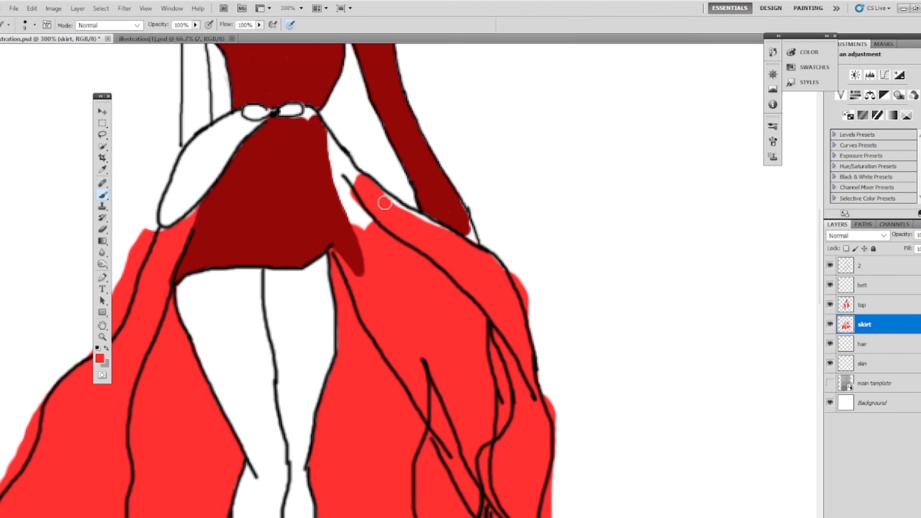
pyautogui.moveTo(410, 219)
pyautogui.mouseDown()
pyautogui.moveTo(360, 231)
pyautogui.moveTo(353, 176)
pyautogui.mouseUp()
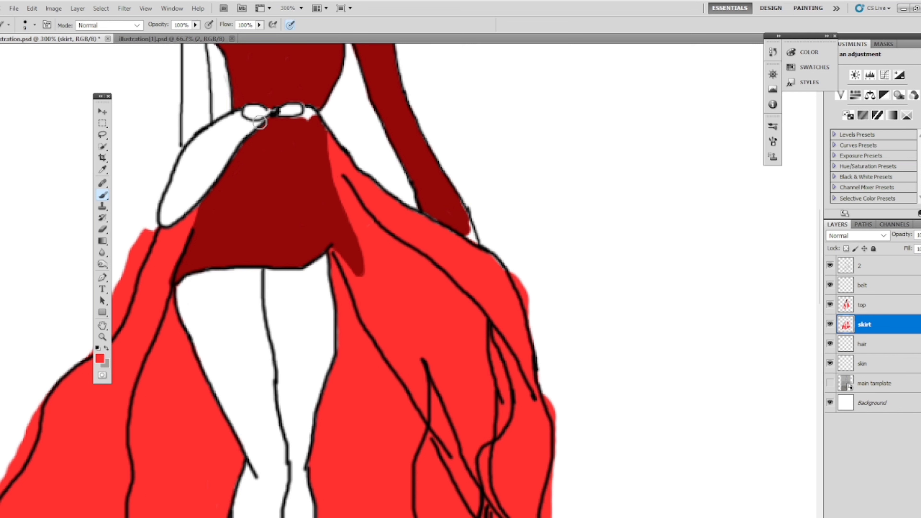
pyautogui.moveTo(216, 145)
pyautogui.mouseDown()
pyautogui.moveTo(195, 156)
pyautogui.moveTo(222, 128)
pyautogui.moveTo(221, 147)
pyautogui.moveTo(160, 221)
pyautogui.moveTo(164, 211)
pyautogui.mouseUp()
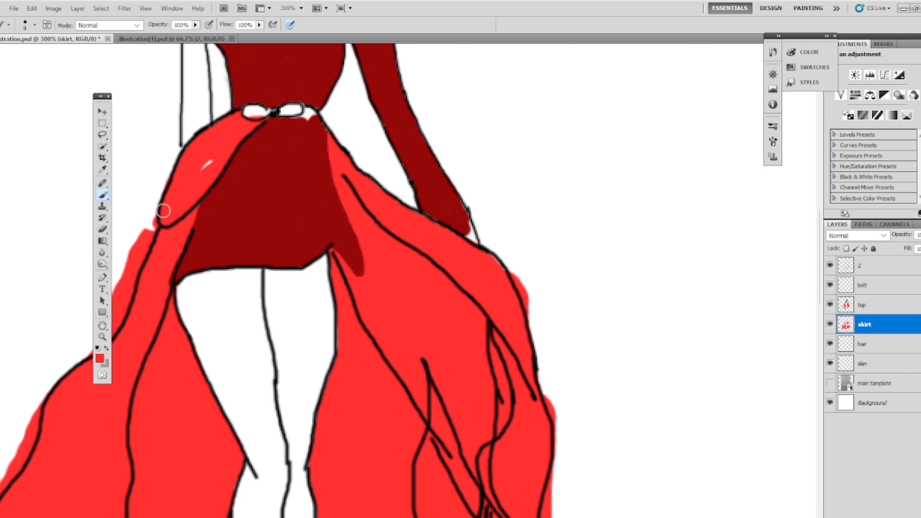
# Sample the dark red from the dress, fill the white gap beneath the belt bow, and erase the red spilling into the bow
pyautogui.click(103, 252)
pyautogui.click(103, 278)
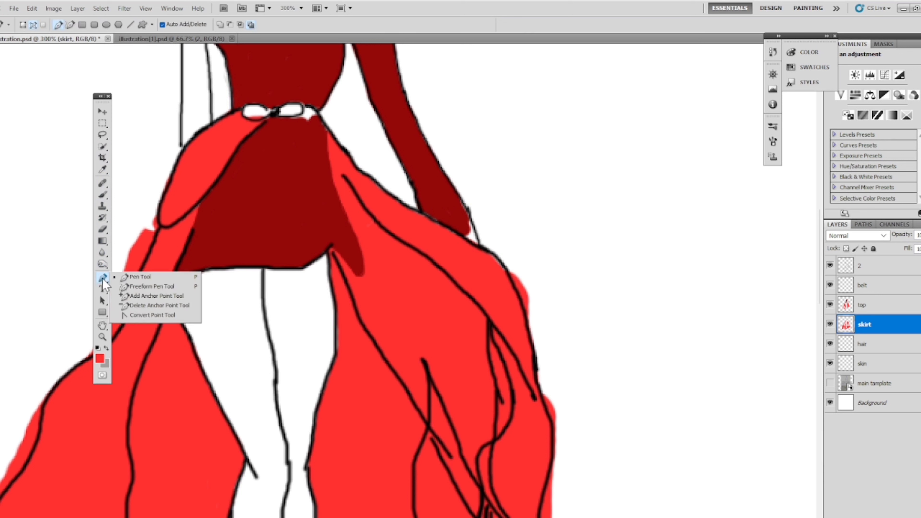
pyautogui.click(102, 170)
pyautogui.keyDown('alt'); pyautogui.click(260, 200); pyautogui.keyUp('alt')
pyautogui.click(103, 359)
pyautogui.click(565, 134)
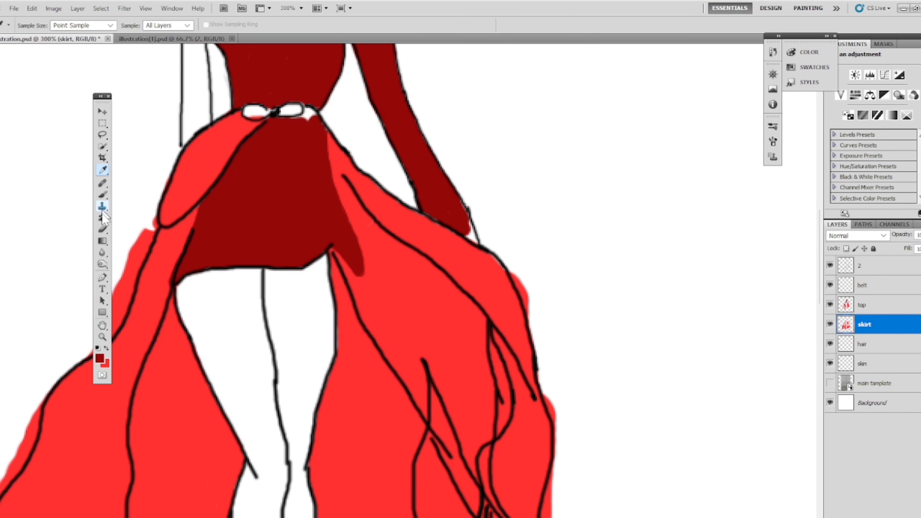
pyautogui.click(102, 195)
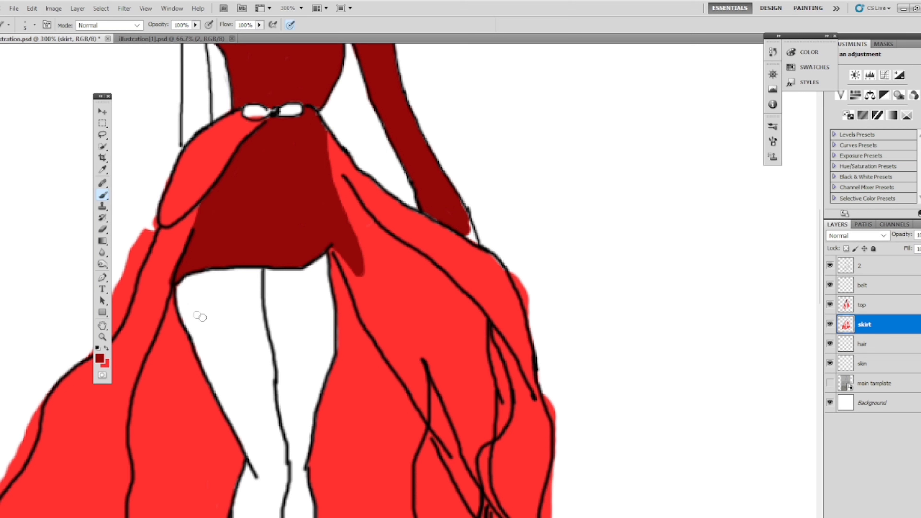
pyautogui.press('e')
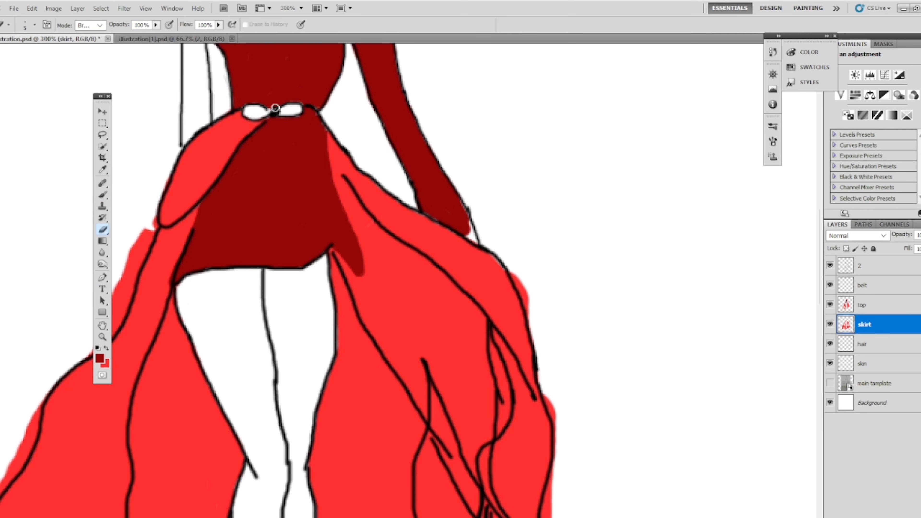
pyautogui.moveTo(4, 516)
pyautogui.hotkey('ctrl', '0')
pyautogui.click(103, 229)
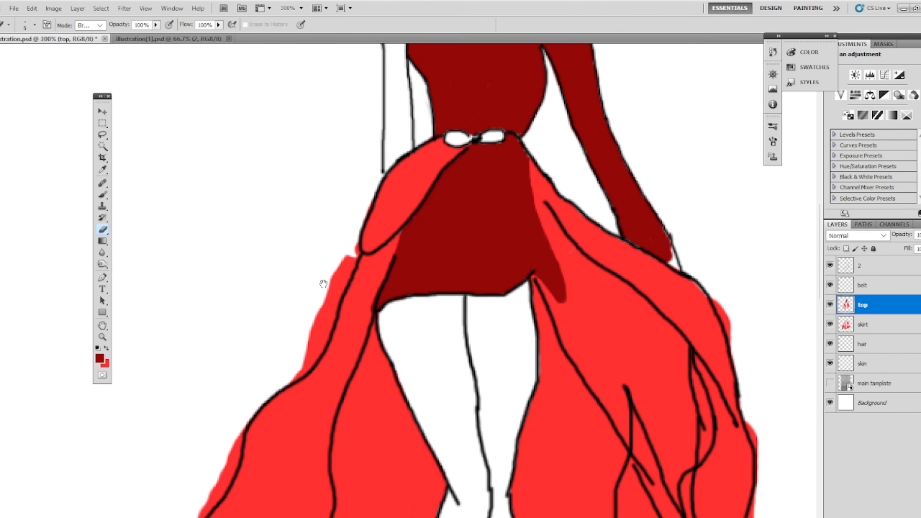
pyautogui.click(872, 266)
pyautogui.click(447, 259)
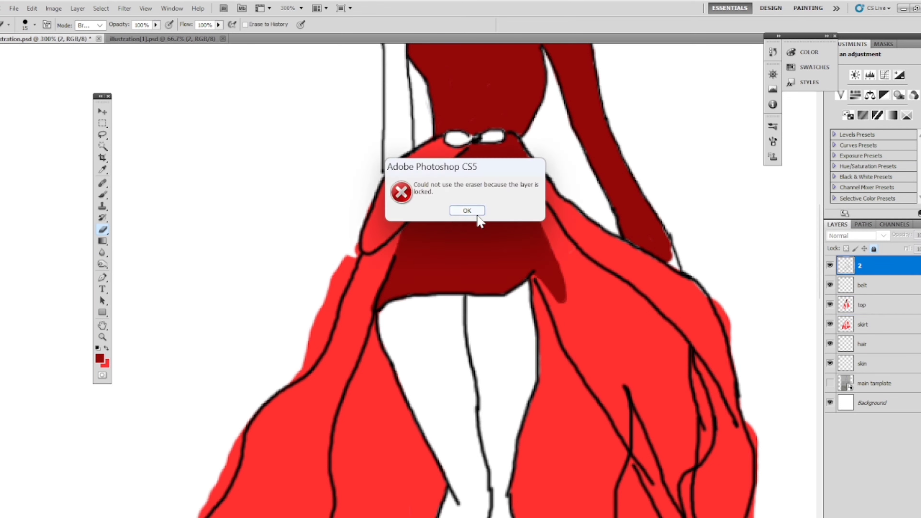
pyautogui.click(473, 214)
# On the skirt layer, erase the bright red outside the skirt's left outline from the hip down around the lowest ruffle
pyautogui.click(909, 320)
pyautogui.moveTo(321, 298)
pyautogui.mouseDown()
pyautogui.moveTo(346, 245)
pyautogui.moveTo(289, 368)
pyautogui.moveTo(340, 288)
pyautogui.moveTo(378, 70)
pyautogui.mouseUp()
pyautogui.moveTo(256, 191); pyautogui.dragTo(279, 150)
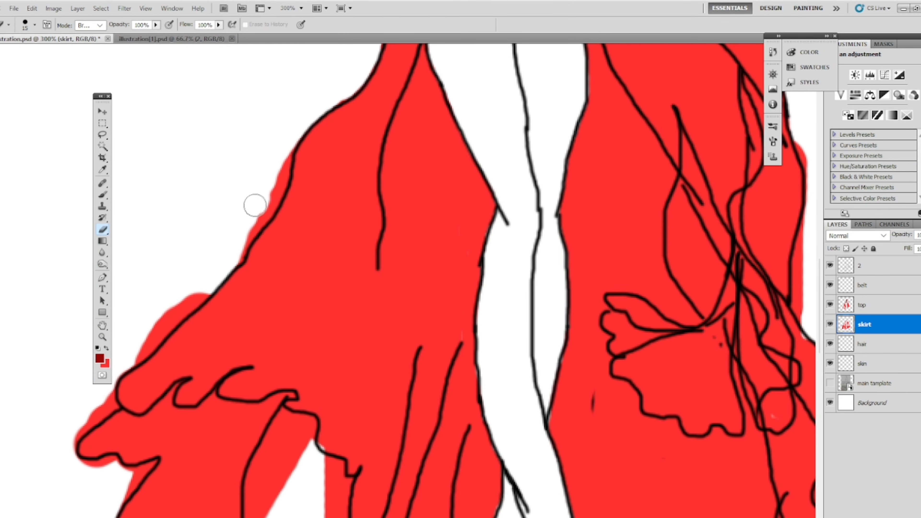
pyautogui.moveTo(255, 205)
pyautogui.mouseDown()
pyautogui.moveTo(249, 212)
pyautogui.moveTo(282, 148)
pyautogui.moveTo(249, 214)
pyautogui.moveTo(273, 206)
pyautogui.mouseUp()
pyautogui.moveTo(167, 287)
pyautogui.mouseDown()
pyautogui.moveTo(292, 119)
pyautogui.moveTo(255, 185)
pyautogui.moveTo(294, 145)
pyautogui.moveTo(282, 153)
pyautogui.mouseUp()
pyautogui.moveTo(228, 218)
pyautogui.mouseDown()
pyautogui.moveTo(239, 102)
pyautogui.moveTo(223, 136)
pyautogui.moveTo(243, 186)
pyautogui.mouseUp()
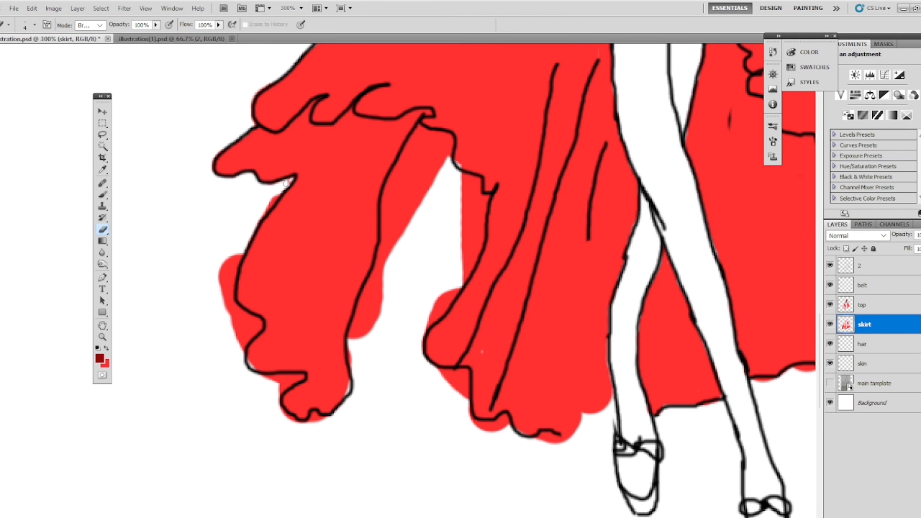
pyautogui.scroll(-5, 265, 196)
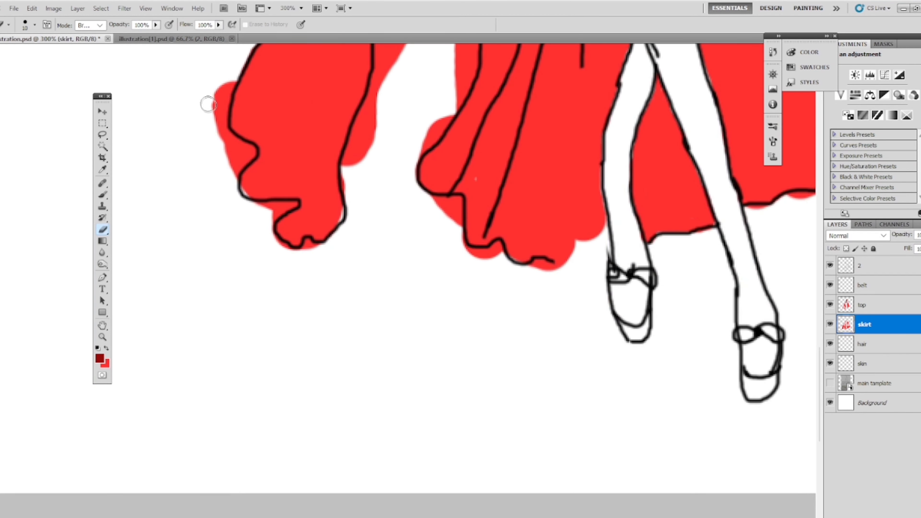
pyautogui.moveTo(206, 96)
pyautogui.mouseDown()
pyautogui.moveTo(226, 90)
pyautogui.moveTo(234, 149)
pyautogui.mouseUp()
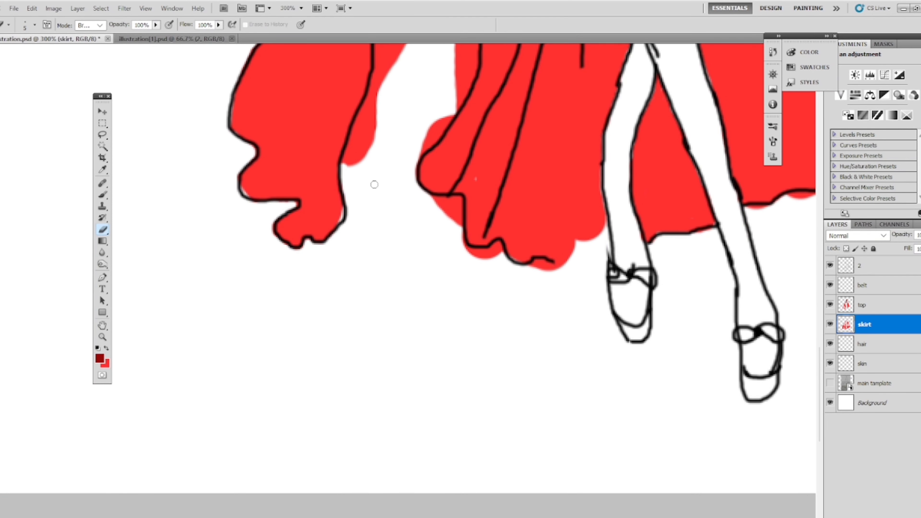
# Erase the red spilling into the opening between the two left skirt panels and below the neighbouring hem
pyautogui.moveTo(375, 184); pyautogui.dragTo(248, 389)
pyautogui.moveTo(272, 239)
pyautogui.mouseDown()
pyautogui.moveTo(298, 188)
pyautogui.moveTo(273, 214)
pyautogui.moveTo(233, 364)
pyautogui.moveTo(289, 315)
pyautogui.mouseUp()
pyautogui.hotkey('ctrl', 'z')
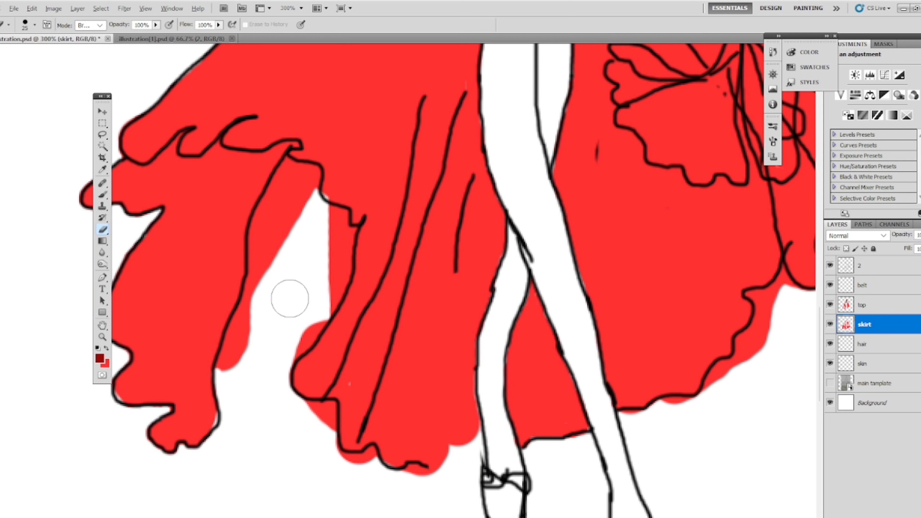
pyautogui.hotkey('ctrl', 'alt', 'z')
pyautogui.hotkey('ctrl', 'alt', 'z')
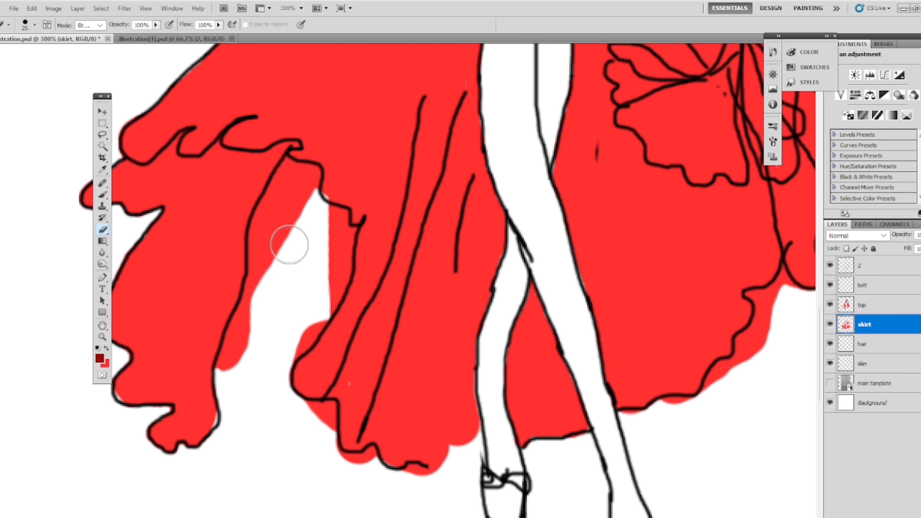
pyautogui.moveTo(289, 245)
pyautogui.mouseDown()
pyautogui.moveTo(292, 204)
pyautogui.moveTo(237, 366)
pyautogui.moveTo(272, 217)
pyautogui.moveTo(296, 180)
pyautogui.mouseUp()
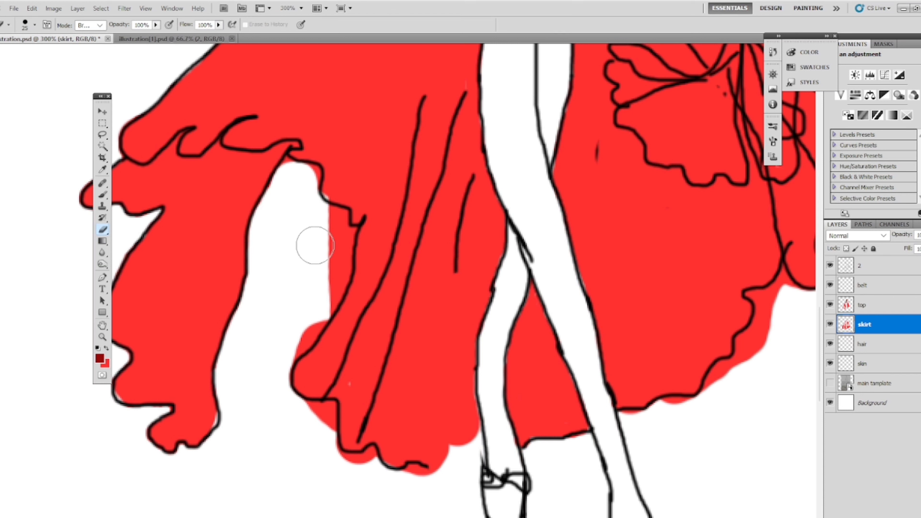
pyautogui.moveTo(315, 245)
pyautogui.mouseDown()
pyautogui.moveTo(329, 221)
pyautogui.moveTo(329, 253)
pyautogui.moveTo(285, 342)
pyautogui.moveTo(332, 256)
pyautogui.moveTo(312, 306)
pyautogui.mouseUp()
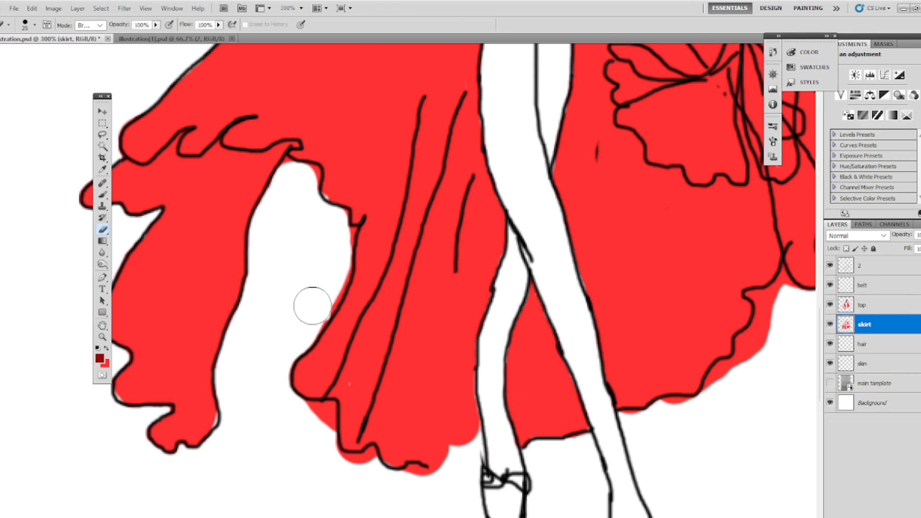
pyautogui.moveTo(277, 438)
pyautogui.mouseDown()
pyautogui.moveTo(318, 421)
pyautogui.moveTo(345, 470)
pyautogui.moveTo(438, 488)
pyautogui.mouseUp()
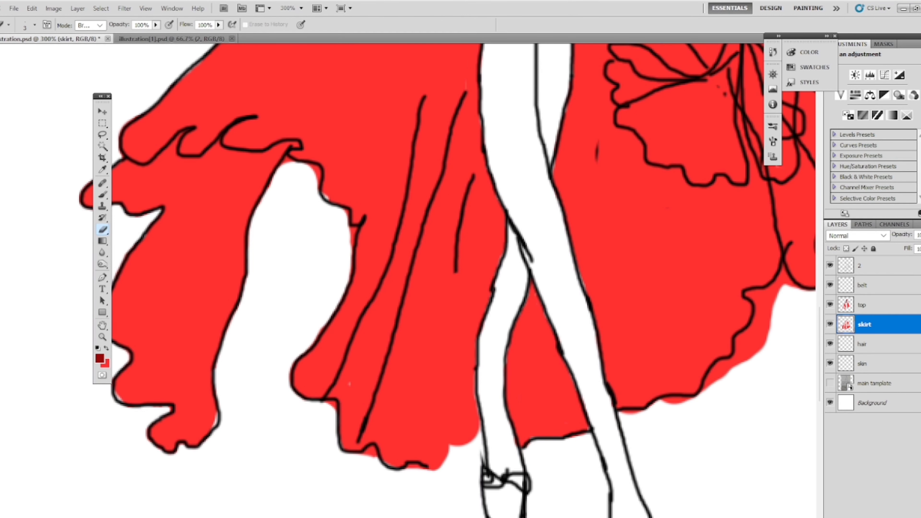
# Erase the red outside the wavy hem on the skirt's right side, from the lower leg out to the last ruffle
pyautogui.press(']')
pyautogui.press(']')
pyautogui.moveTo(510, 223)
pyautogui.mouseDown()
pyautogui.moveTo(410, 263)
pyautogui.moveTo(216, 228)
pyautogui.mouseUp()
pyautogui.press(']')
pyautogui.press(']')
pyautogui.press(']')
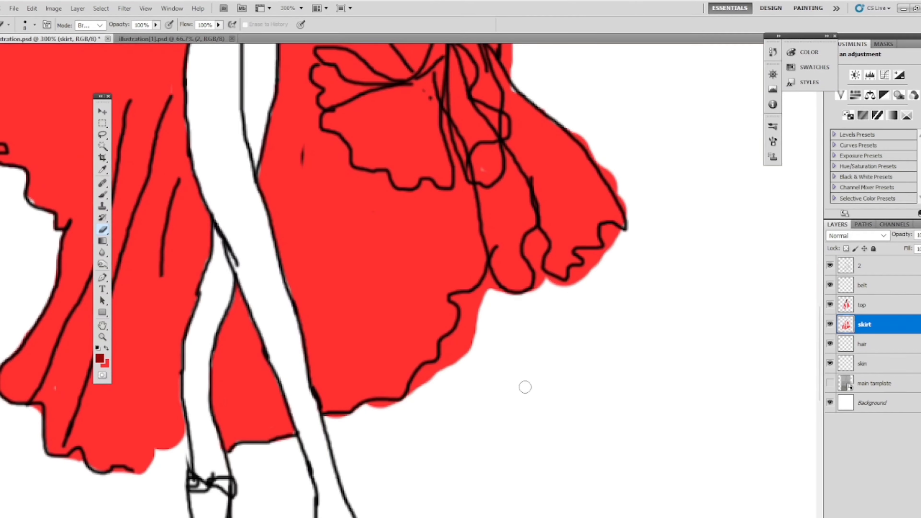
pyautogui.moveTo(488, 294); pyautogui.dragTo(446, 366)
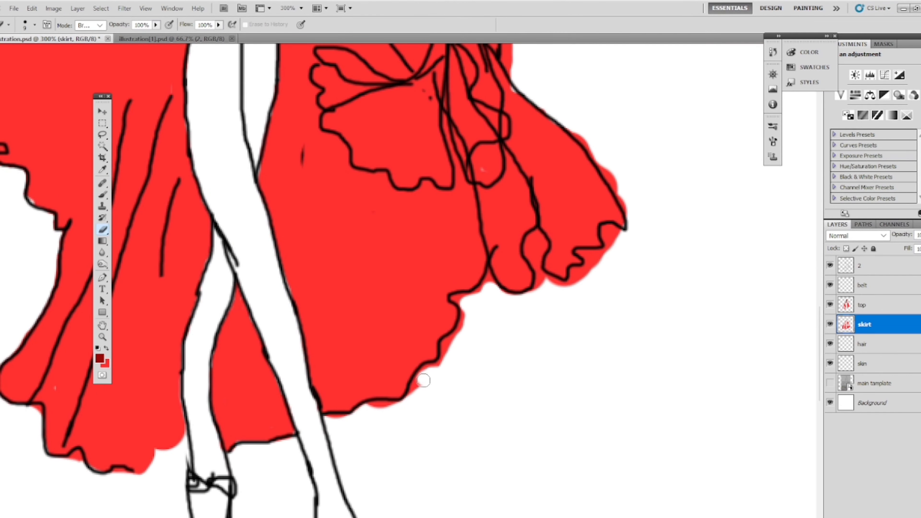
pyautogui.moveTo(405, 408)
pyautogui.mouseDown()
pyautogui.moveTo(444, 365)
pyautogui.moveTo(463, 305)
pyautogui.mouseUp()
pyautogui.hotkey('ctrl', 'z')
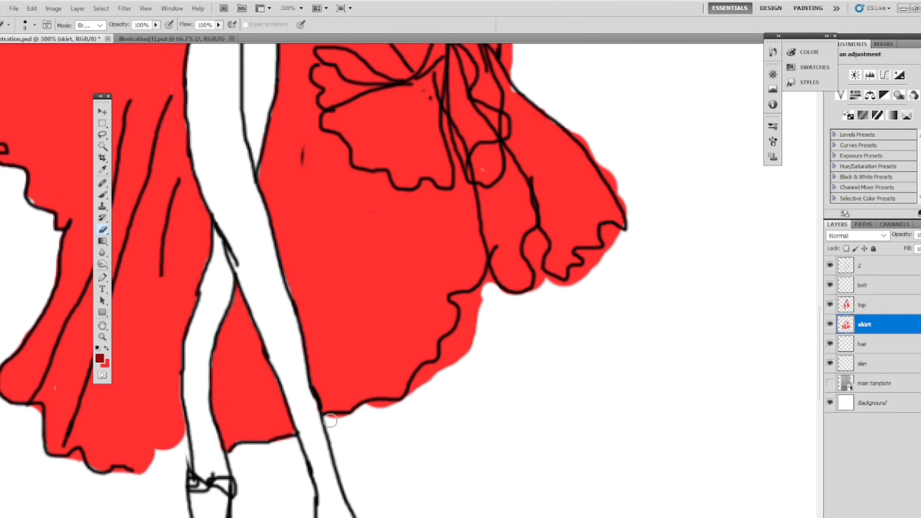
pyautogui.moveTo(398, 409); pyautogui.dragTo(428, 387)
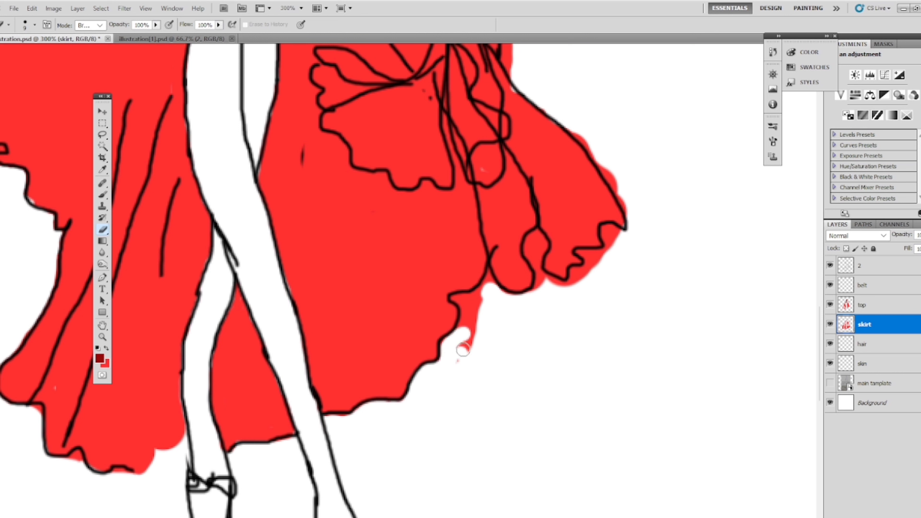
pyautogui.moveTo(452, 337); pyautogui.dragTo(478, 304)
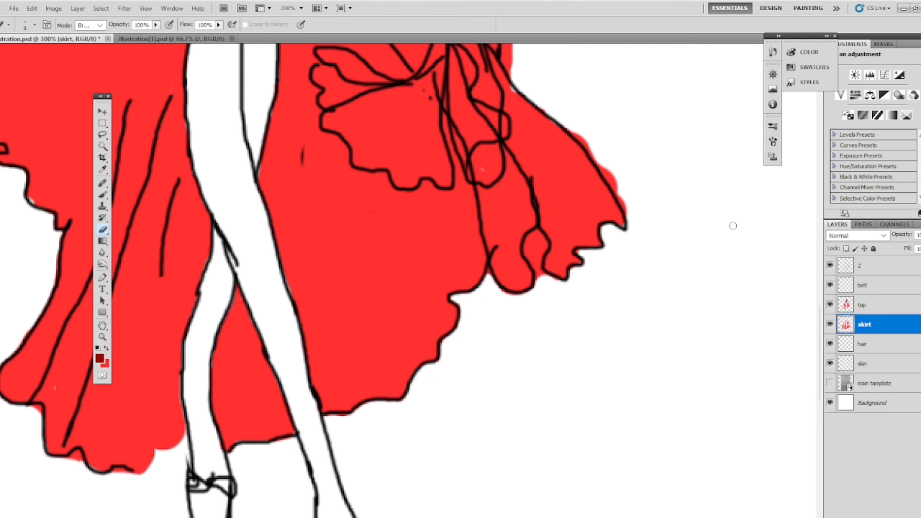
# Erase the bright red outside the skirt's right outline, from the last ruffle up past the thigh to the hip
pyautogui.scroll(5, 553, 329)
pyautogui.moveTo(598, 380); pyautogui.dragTo(562, 337)
pyautogui.hotkey('ctrl', 'z')
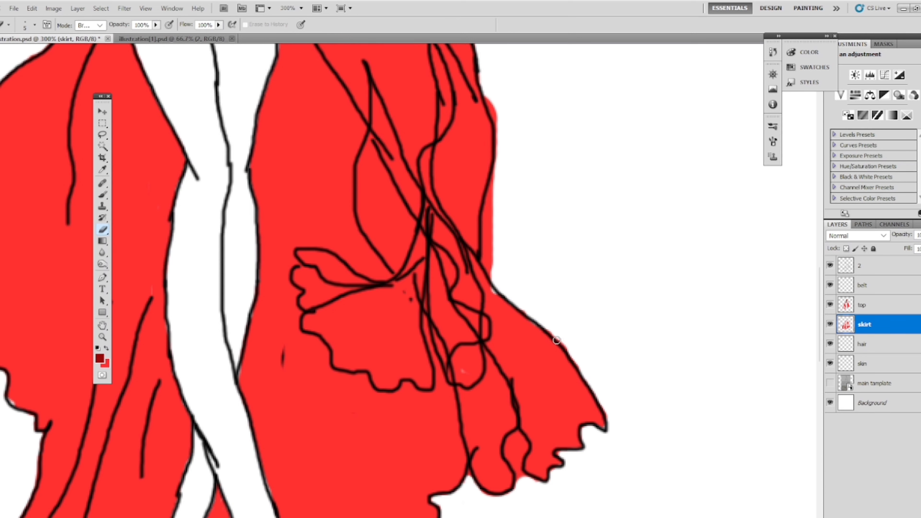
pyautogui.scroll(5, 556, 340)
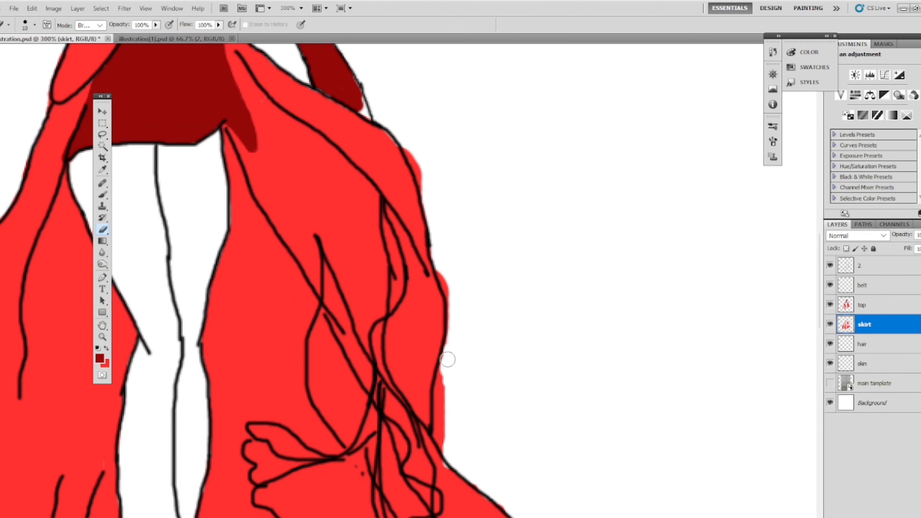
pyautogui.moveTo(442, 371); pyautogui.dragTo(440, 424)
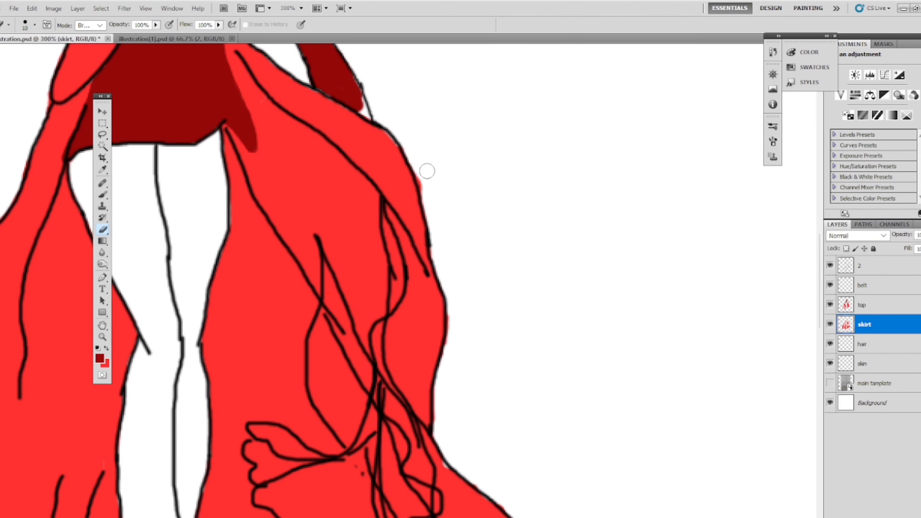
pyautogui.hotkey('ctrl', '0')
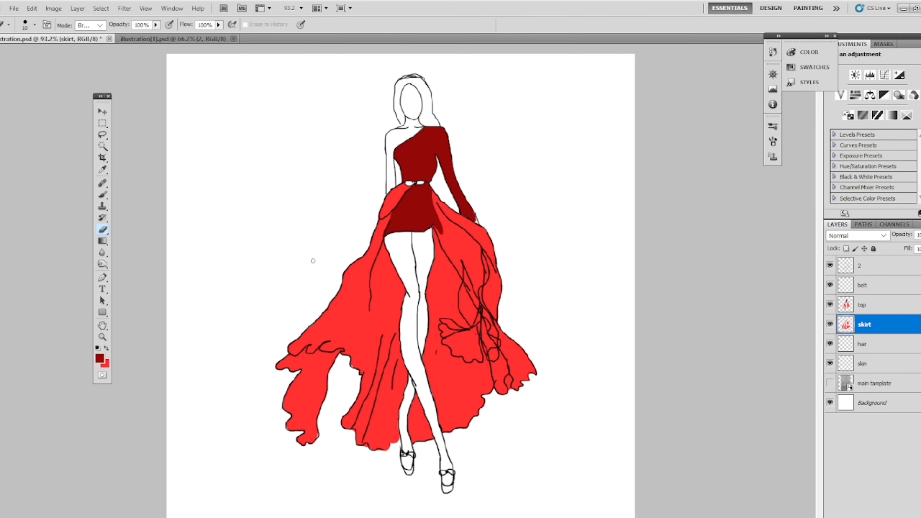
# Set the foreground colour to black and make the hair layer active, with the figure's head and torso in view
pyautogui.hotkey('ctrl', '+')
pyautogui.hotkey('ctrl', '+')
pyautogui.hotkey('ctrl', '+')
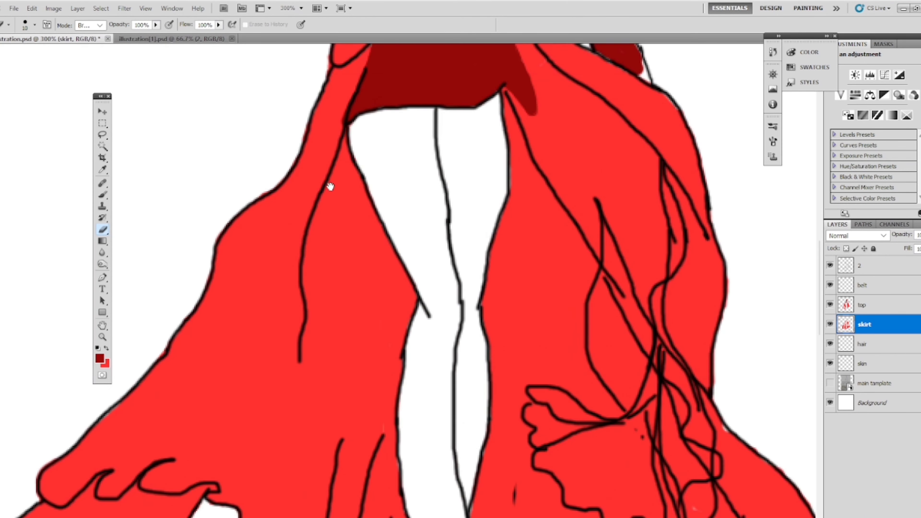
pyautogui.moveTo(329, 184); pyautogui.dragTo(250, 472)
pyautogui.click(100, 359)
pyautogui.click(364, 266)
pyautogui.click(565, 136)
pyautogui.click(888, 344)
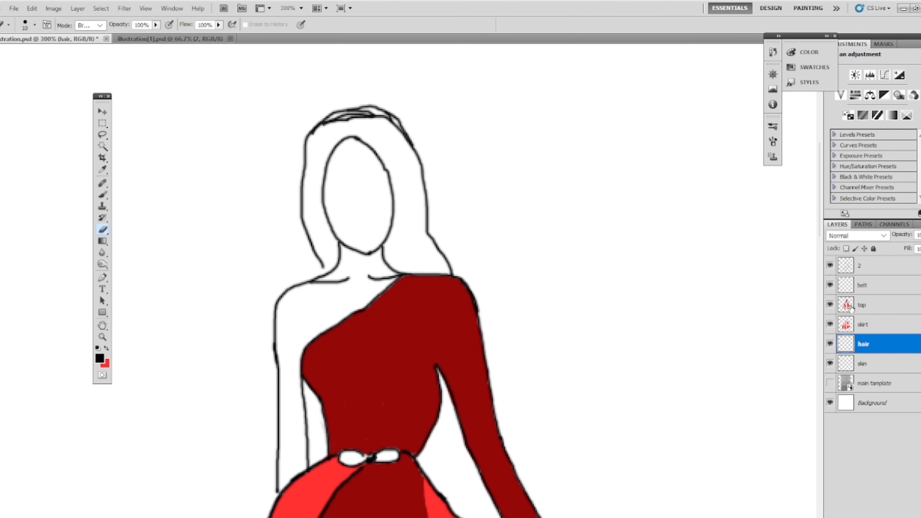
pyautogui.click(917, 266)
pyautogui.click(478, 205)
pyautogui.click(471, 208)
pyautogui.click(486, 209)
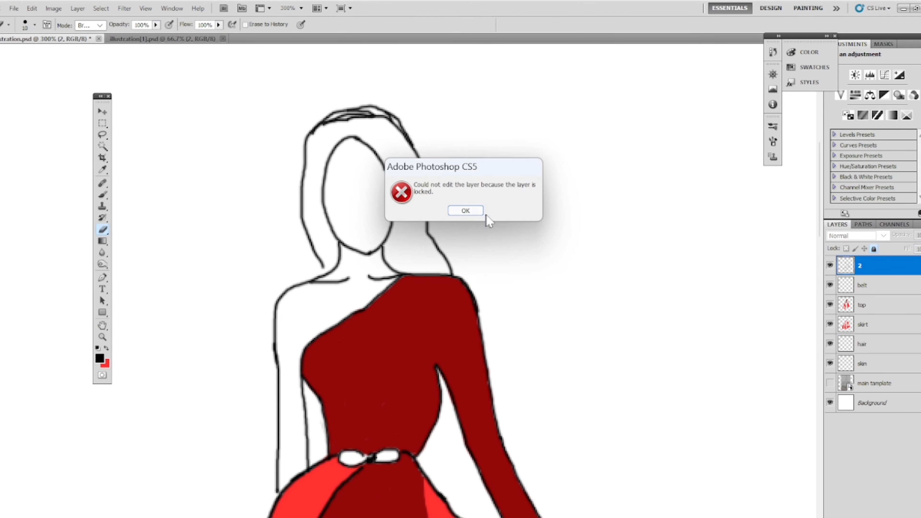
pyautogui.click(478, 210)
pyautogui.click(471, 208)
pyautogui.click(467, 210)
pyautogui.doubleClick(848, 345)
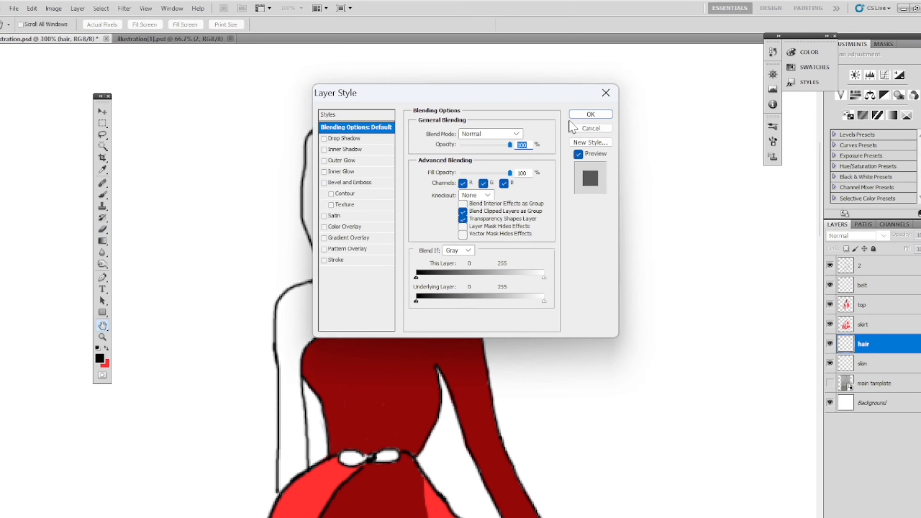
pyautogui.press('Escape')
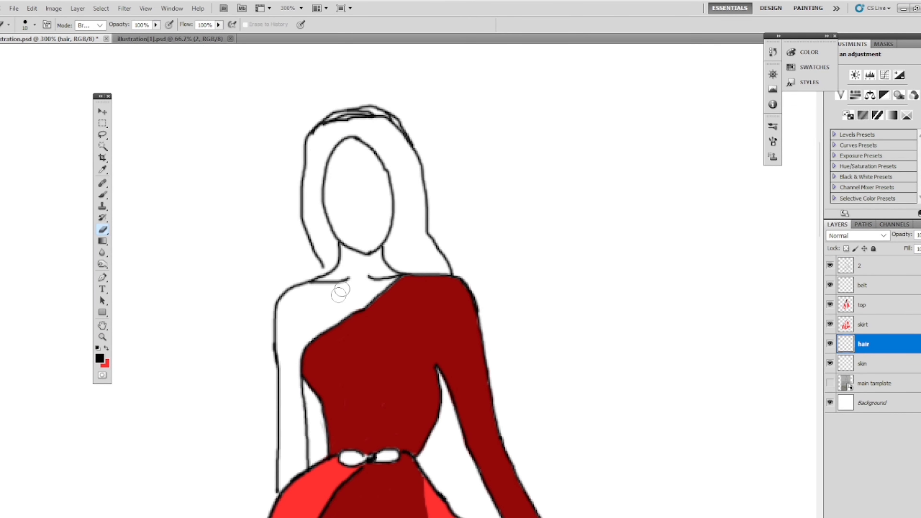
pyautogui.click(896, 286)
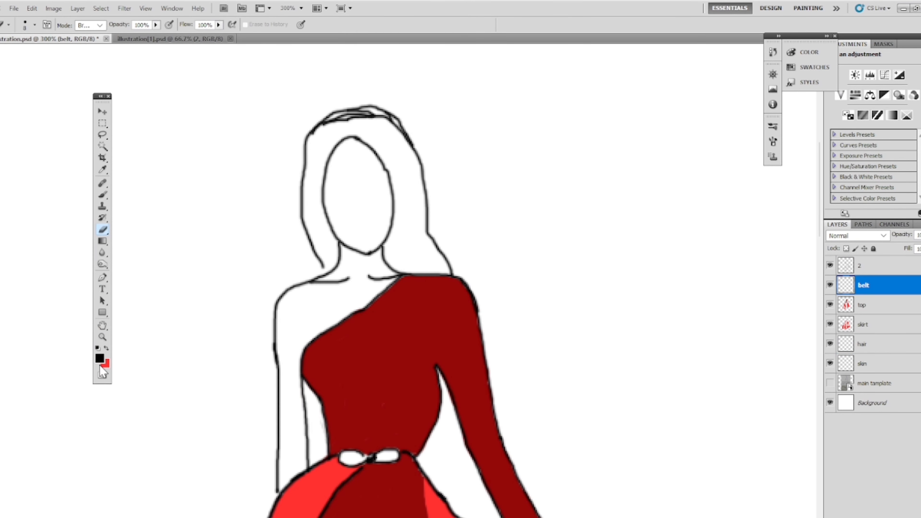
pyautogui.moveTo(432, 427); pyautogui.dragTo(434, 255)
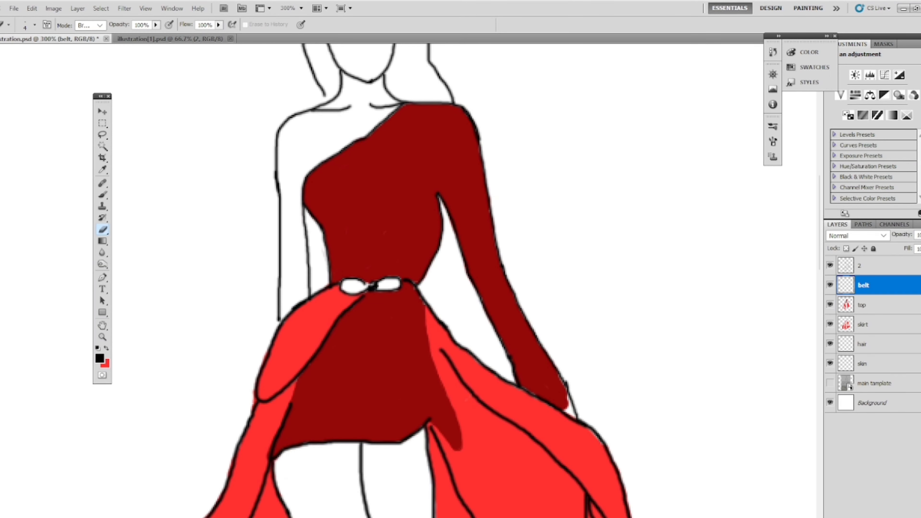
pyautogui.click(860, 266)
# With the Brush tool on the hair layer, paint the lower hair black inside its outline, working up beside the face
pyautogui.click(849, 345)
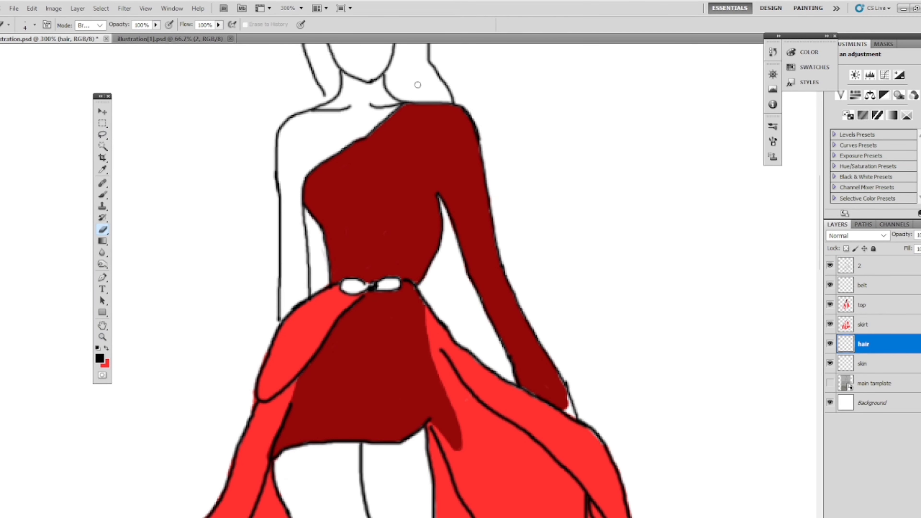
pyautogui.press('w')
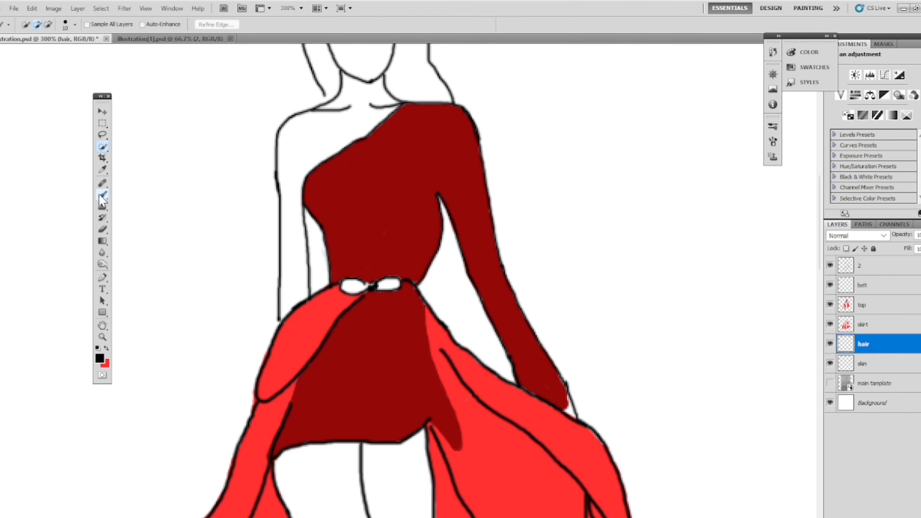
pyautogui.click(100, 196)
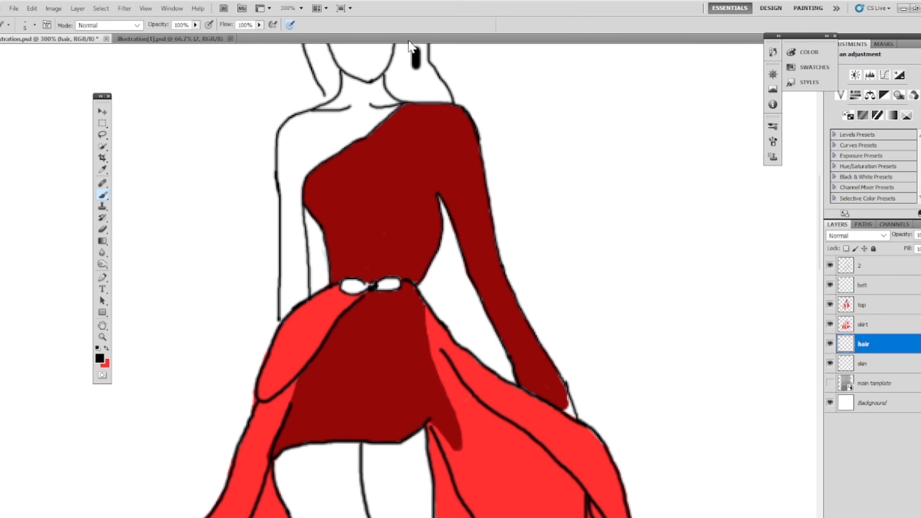
pyautogui.hotkey('ctrl', '0')
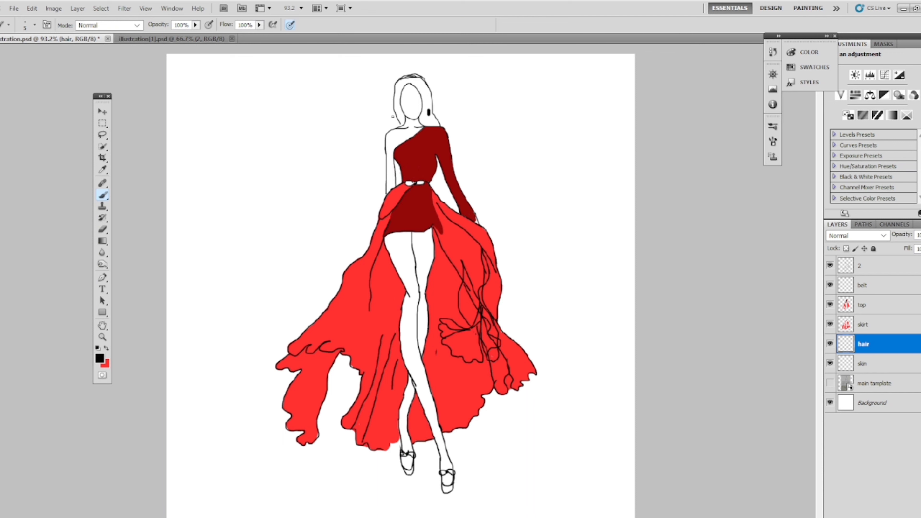
pyautogui.hotkey('ctrl', '+')
pyautogui.hotkey('ctrl', '+')
pyautogui.hotkey('ctrl', '+')
pyautogui.hotkey('ctrl', '+')
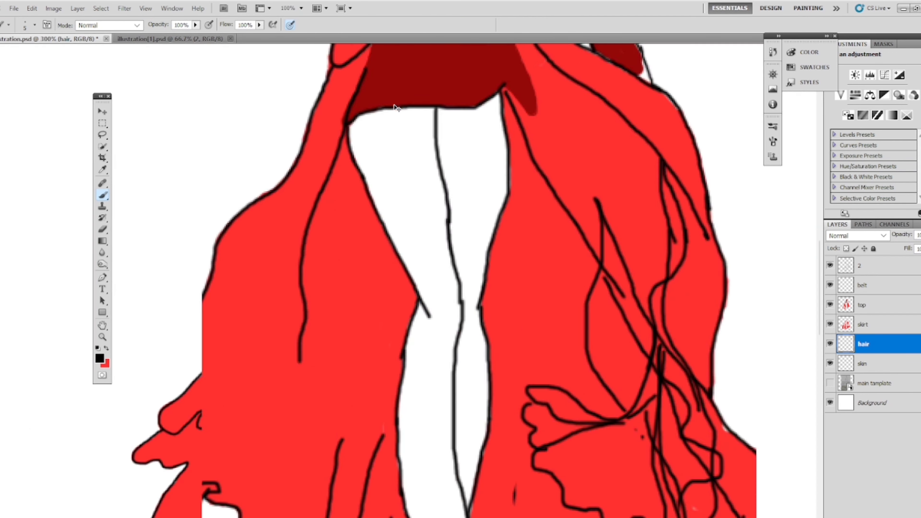
pyautogui.moveTo(395, 107)
pyautogui.mouseDown()
pyautogui.moveTo(431, 145)
pyautogui.moveTo(448, 270)
pyautogui.mouseUp()
pyautogui.moveTo(427, 149)
pyautogui.mouseDown()
pyautogui.moveTo(398, 151)
pyautogui.moveTo(430, 150)
pyautogui.moveTo(380, 173)
pyautogui.moveTo(362, 195)
pyautogui.moveTo(366, 230)
pyautogui.moveTo(450, 444)
pyautogui.mouseUp()
pyautogui.hotkey('ctrl', '+')
pyautogui.hotkey('ctrl', '+')
pyautogui.hotkey('ctrl', '+')
pyautogui.hotkey('ctrl', '+')
pyautogui.hotkey('ctrl', '+')
pyautogui.moveTo(335, 246)
pyautogui.mouseDown()
pyautogui.moveTo(356, 424)
pyautogui.moveTo(328, 442)
pyautogui.moveTo(340, 194)
pyautogui.mouseUp()
pyautogui.moveTo(341, 194)
pyautogui.mouseDown()
pyautogui.moveTo(360, 341)
pyautogui.moveTo(404, 466)
pyautogui.moveTo(384, 319)
pyautogui.moveTo(418, 404)
pyautogui.moveTo(417, 455)
pyautogui.moveTo(433, 428)
pyautogui.moveTo(425, 375)
pyautogui.moveTo(442, 345)
pyautogui.moveTo(445, 385)
pyautogui.moveTo(431, 442)
pyautogui.moveTo(450, 405)
pyautogui.moveTo(430, 444)
pyautogui.moveTo(429, 364)
pyautogui.moveTo(363, 203)
pyautogui.mouseUp()
pyautogui.scroll(5, 362, 203)
pyautogui.moveTo(362, 312)
pyautogui.mouseDown()
pyautogui.moveTo(381, 395)
pyautogui.moveTo(346, 178)
pyautogui.moveTo(370, 218)
pyautogui.moveTo(354, 140)
pyautogui.mouseUp()
pyautogui.scroll(3, 354, 140)
# Fill the crown and the remaining white areas of the hair with black, following the outline around the face
pyautogui.moveTo(406, 276)
pyautogui.mouseDown()
pyautogui.moveTo(387, 216)
pyautogui.moveTo(425, 154)
pyautogui.moveTo(553, 121)
pyautogui.moveTo(603, 158)
pyautogui.mouseUp()
pyautogui.moveTo(539, 91); pyautogui.dragTo(333, 45)
pyautogui.moveTo(326, 87)
pyautogui.mouseDown()
pyautogui.moveTo(369, 112)
pyautogui.moveTo(342, 102)
pyautogui.moveTo(433, 191)
pyautogui.moveTo(385, 123)
pyautogui.moveTo(368, 112)
pyautogui.moveTo(449, 240)
pyautogui.moveTo(412, 166)
pyautogui.moveTo(434, 241)
pyautogui.moveTo(420, 200)
pyautogui.moveTo(435, 331)
pyautogui.moveTo(480, 386)
pyautogui.moveTo(434, 341)
pyautogui.moveTo(414, 423)
pyautogui.moveTo(434, 209)
pyautogui.moveTo(432, 242)
pyautogui.moveTo(403, 297)
pyautogui.moveTo(412, 362)
pyautogui.moveTo(464, 395)
pyautogui.moveTo(613, 410)
pyautogui.moveTo(530, 372)
pyautogui.moveTo(617, 379)
pyautogui.moveTo(469, 283)
pyautogui.moveTo(575, 378)
pyautogui.moveTo(458, 345)
pyautogui.moveTo(545, 307)
pyautogui.moveTo(552, 275)
pyautogui.moveTo(617, 360)
pyautogui.moveTo(538, 282)
pyautogui.mouseUp()
pyautogui.scroll(-3, 383, 123)
pyautogui.hscroll(2, 382, 124)
pyautogui.scroll(-3, 436, 208)
pyautogui.scroll(3, 498, 326)
pyautogui.hscroll(1, 497, 325)
pyautogui.moveTo(498, 326)
pyautogui.mouseDown()
pyautogui.moveTo(500, 251)
pyautogui.moveTo(510, 352)
pyautogui.mouseUp()
pyautogui.scroll(3, 380, 99)
pyautogui.moveTo(380, 99)
pyautogui.mouseDown()
pyautogui.moveTo(422, 155)
pyautogui.moveTo(500, 344)
pyautogui.moveTo(372, 138)
pyautogui.moveTo(402, 195)
pyautogui.mouseUp()
pyautogui.moveTo(335, 126); pyautogui.dragTo(403, 203)
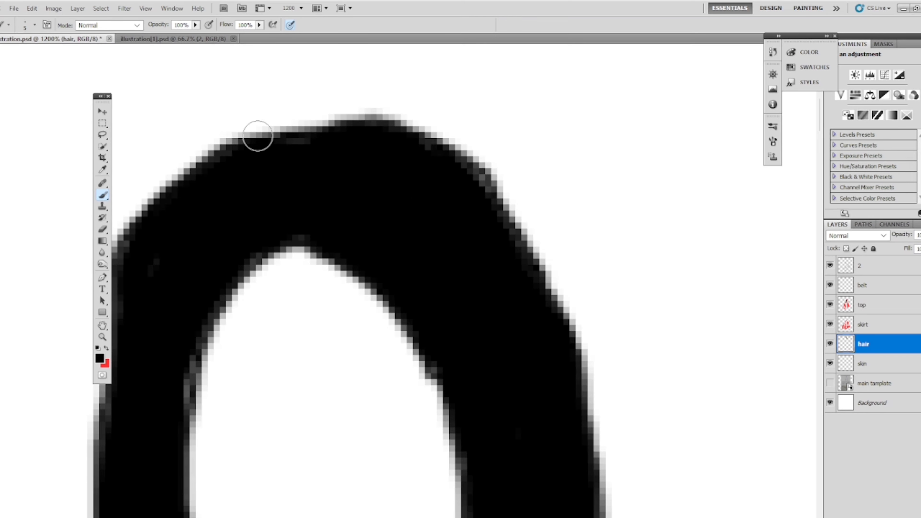
pyautogui.moveTo(257, 136)
pyautogui.mouseDown()
pyautogui.moveTo(378, 148)
pyautogui.moveTo(381, 207)
pyautogui.moveTo(367, 214)
pyautogui.mouseUp()
pyautogui.hotkey('ctrl', '0')
pyautogui.hotkey('ctrl', '+')
pyautogui.hotkey('ctrl', '+')
pyautogui.hotkey('ctrl', '+')
pyautogui.hotkey('ctrl', '+')
pyautogui.click(105, 229)
pyautogui.press(']')
pyautogui.press(']')
pyautogui.hotkey('ctrl', 'z')
pyautogui.hotkey('ctrl', 'z')
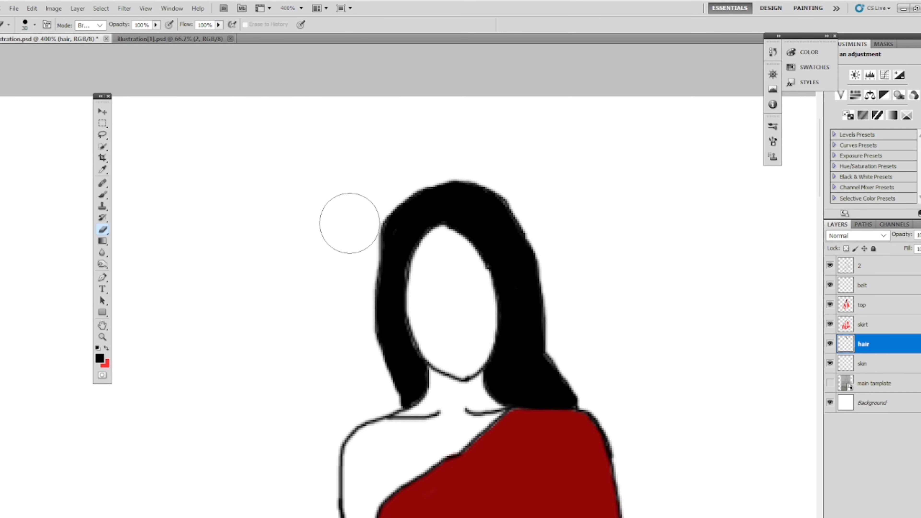
pyautogui.press('alt')
pyautogui.press('[')
pyautogui.press('[')
pyautogui.press('[')
pyautogui.press('[')
pyautogui.press('[')
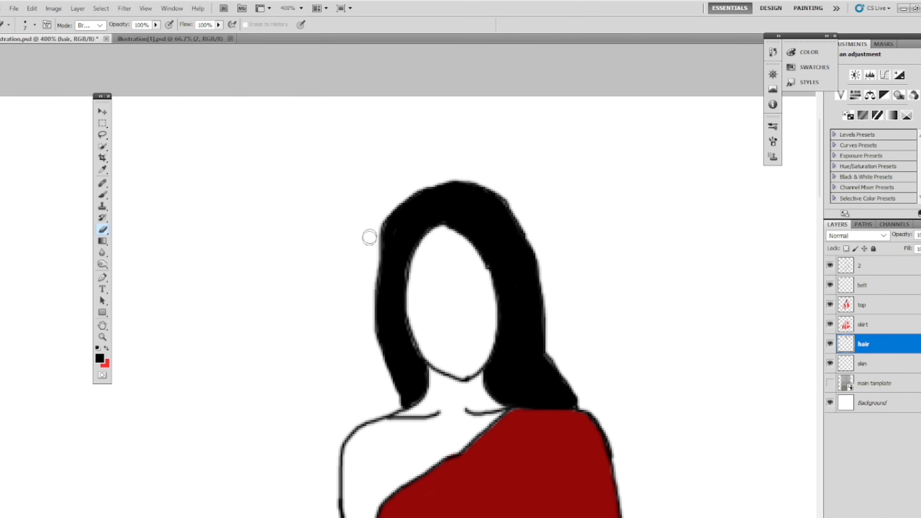
# Brush black along the hair's outer left edge and over the crown to smooth and fill out its contour
pyautogui.press('b')
pyautogui.moveTo(382, 246); pyautogui.dragTo(376, 295)
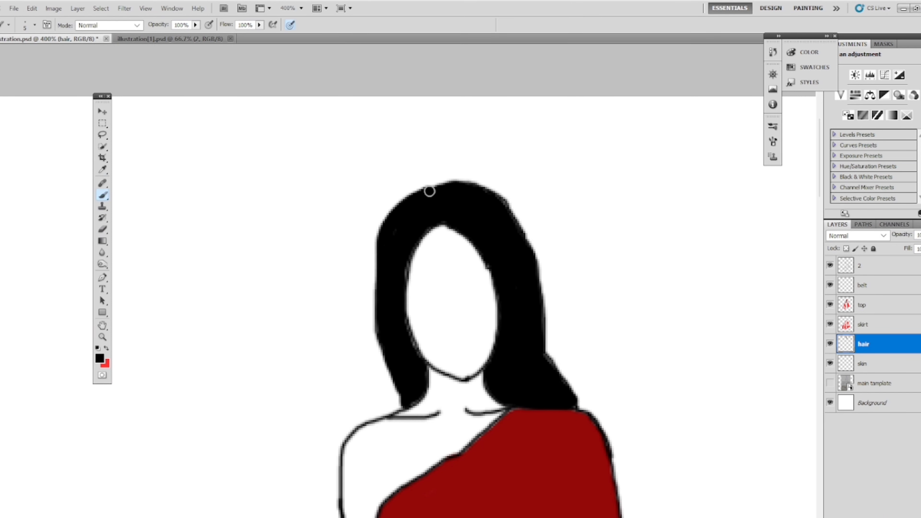
pyautogui.moveTo(464, 193); pyautogui.dragTo(388, 214)
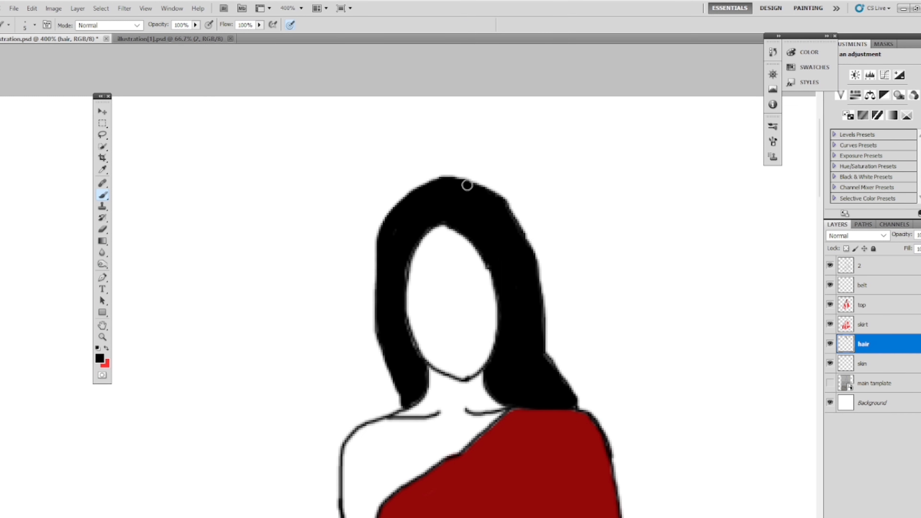
pyautogui.hotkey('ctrl', '0')
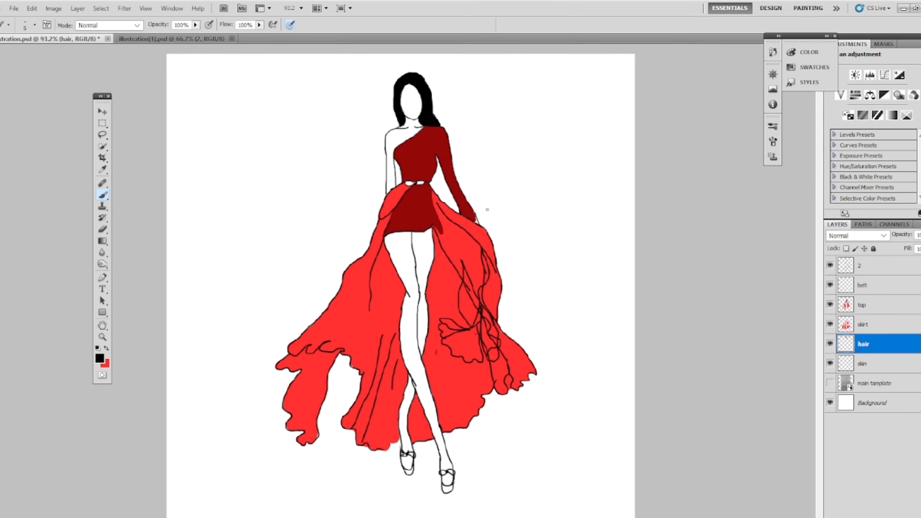
# Make the skin layer active and choose a light peach-orange skin tone as the foreground colour
pyautogui.click(863, 363)
pyautogui.press('i')
pyautogui.click(99, 358)
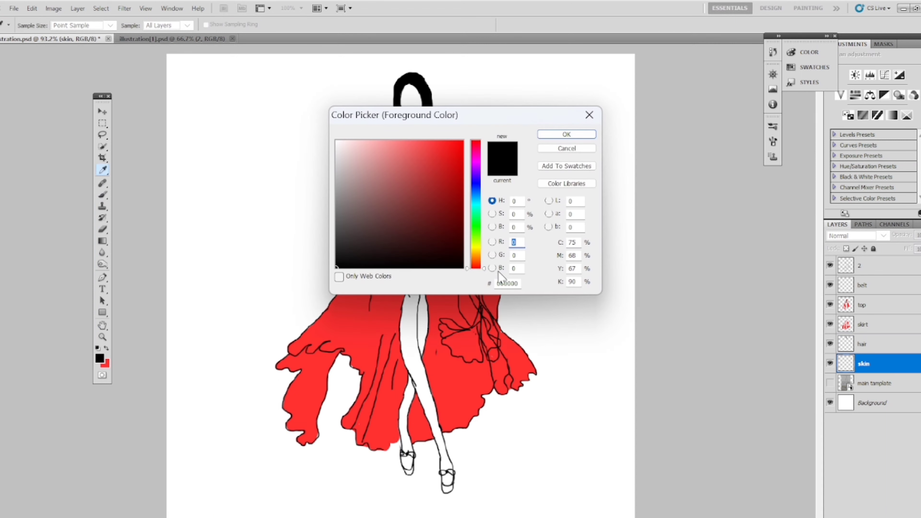
pyautogui.moveTo(478, 259); pyautogui.dragTo(477, 258)
pyautogui.moveTo(400, 154); pyautogui.dragTo(370, 144)
pyautogui.moveTo(477, 259); pyautogui.dragTo(476, 260)
pyautogui.moveTo(360, 151); pyautogui.dragTo(403, 140)
pyautogui.moveTo(474, 260); pyautogui.dragTo(475, 262)
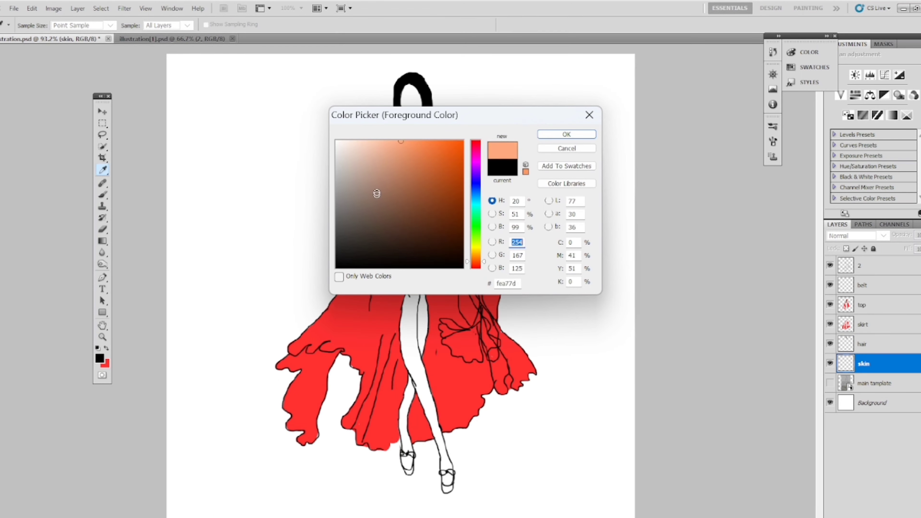
pyautogui.moveTo(371, 149)
pyautogui.mouseDown()
pyautogui.moveTo(418, 165)
pyautogui.moveTo(374, 169)
pyautogui.mouseUp()
pyautogui.moveTo(475, 260); pyautogui.dragTo(477, 256)
pyautogui.click(385, 149)
pyautogui.click(475, 261)
pyautogui.moveTo(388, 150)
pyautogui.mouseDown()
pyautogui.moveTo(413, 142)
pyautogui.moveTo(402, 141)
pyautogui.mouseUp()
pyautogui.click(551, 134)
pyautogui.hotkey('ctrl', '+')
pyautogui.hotkey('ctrl', '+')
pyautogui.hotkey('ctrl', '+')
pyautogui.scroll(8, 431, 226)
pyautogui.moveTo(409, 202); pyautogui.dragTo(428, 182)
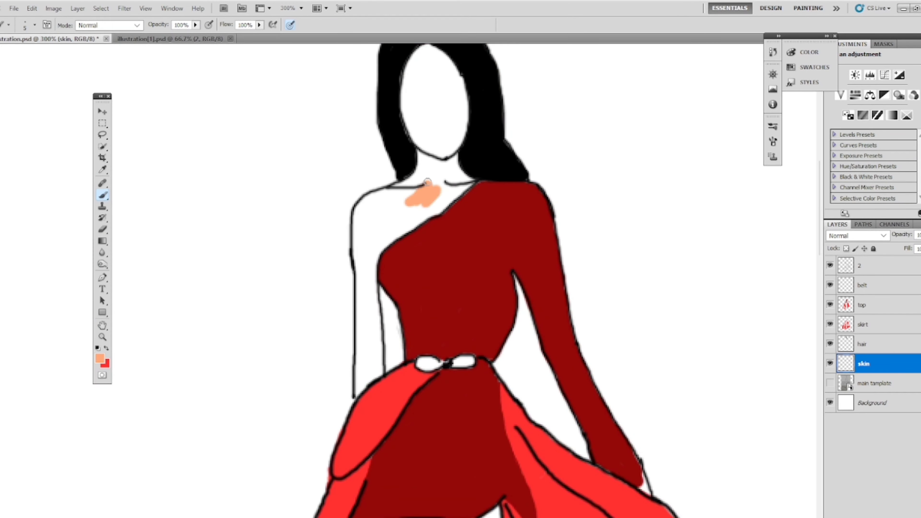
# Paint the middle of the face peach with a large brush, working on the hair layer
pyautogui.hotkey('ctrl', '+')
pyautogui.hotkey('ctrl', '+')
pyautogui.hotkey('ctrl', '+')
pyautogui.moveTo(429, 149); pyautogui.dragTo(331, 481)
pyautogui.moveTo(349, 259)
pyautogui.mouseDown()
pyautogui.moveTo(360, 226)
pyautogui.moveTo(378, 310)
pyautogui.moveTo(374, 201)
pyautogui.moveTo(417, 283)
pyautogui.mouseUp()
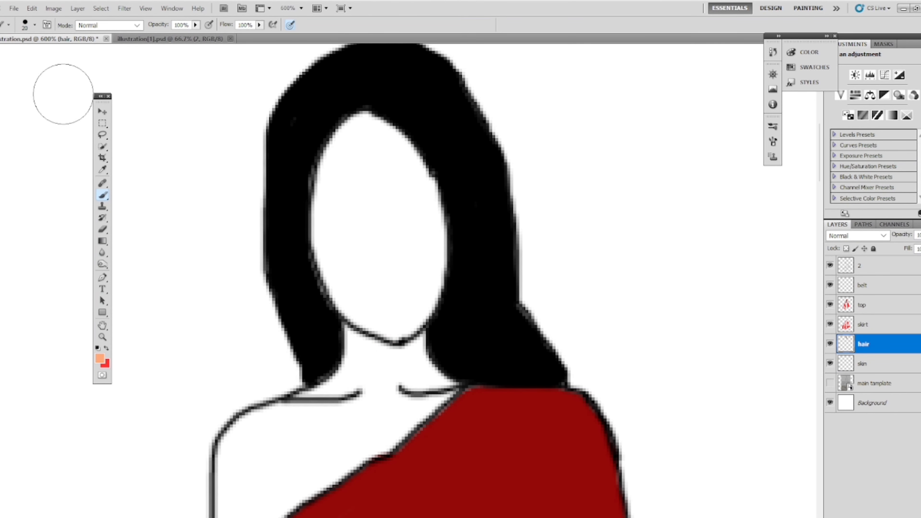
pyautogui.moveTo(377, 223)
pyautogui.mouseDown()
pyautogui.moveTo(362, 175)
pyautogui.moveTo(406, 276)
pyautogui.moveTo(326, 171)
pyautogui.moveTo(326, 239)
pyautogui.moveTo(345, 273)
pyautogui.moveTo(383, 293)
pyautogui.mouseUp()
pyautogui.click(103, 230)
pyautogui.click(300, 190)
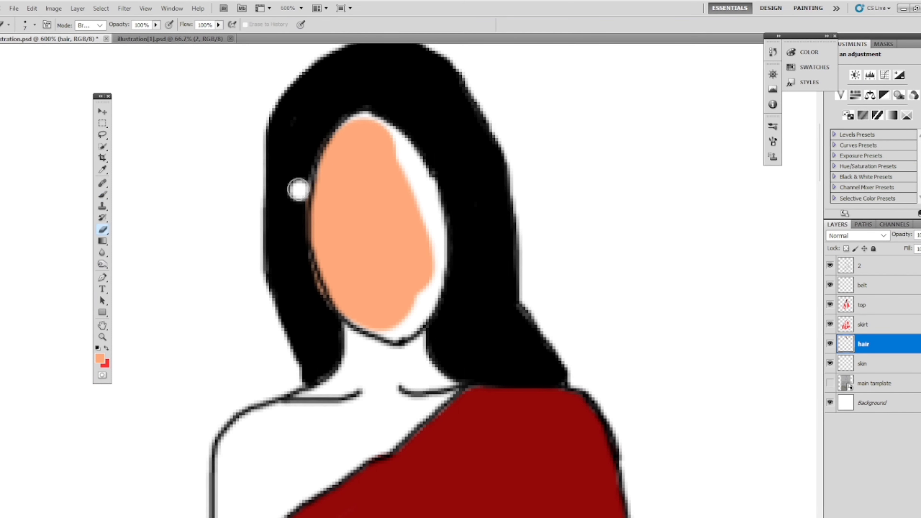
pyautogui.hotkey('ctrl', 'z')
pyautogui.hotkey('ctrl', 'alt', 'z')
pyautogui.click(337, 182)
# Fill the face with peach up to its outline using a smaller brush, finishing the left cheek on the skin layer
pyautogui.click(103, 195)
pyautogui.moveTo(348, 176); pyautogui.dragTo(352, 165)
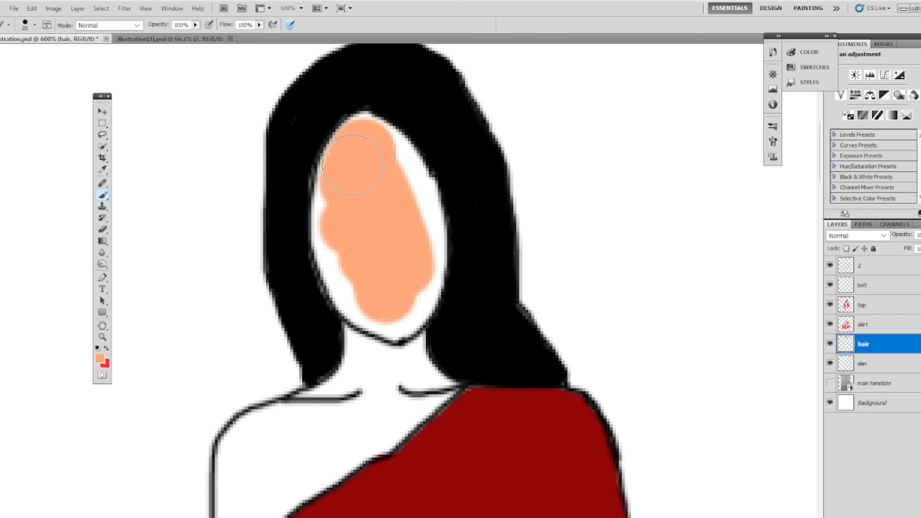
pyautogui.moveTo(350, 274)
pyautogui.mouseDown()
pyautogui.moveTo(415, 205)
pyautogui.moveTo(363, 296)
pyautogui.mouseUp()
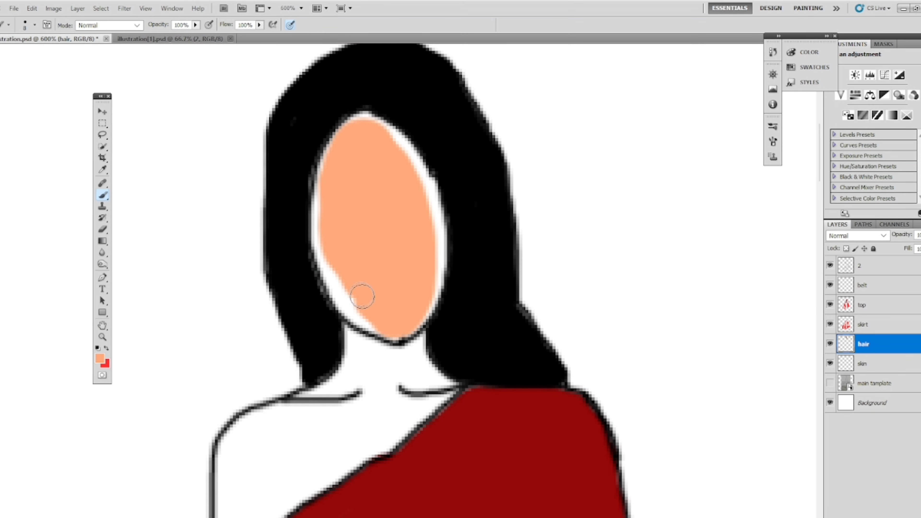
pyautogui.moveTo(389, 141)
pyautogui.mouseDown()
pyautogui.moveTo(428, 203)
pyautogui.moveTo(421, 305)
pyautogui.mouseUp()
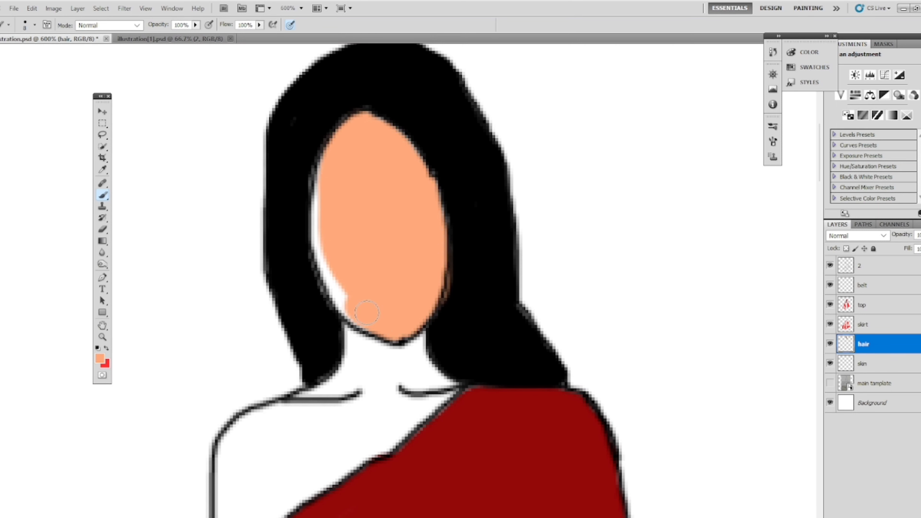
pyautogui.click(871, 363)
pyautogui.moveTo(348, 315)
pyautogui.mouseDown()
pyautogui.moveTo(319, 261)
pyautogui.moveTo(312, 171)
pyautogui.moveTo(397, 282)
pyautogui.mouseUp()
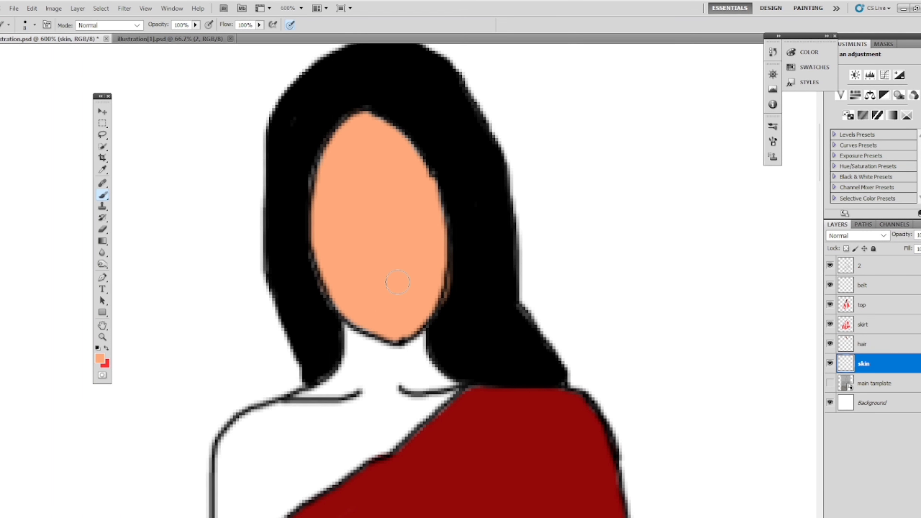
# Paint the neck, upper chest, bare shoulder and bare arm peach on the skin layer
pyautogui.scroll(-5, 398, 283)
pyautogui.moveTo(381, 196)
pyautogui.mouseDown()
pyautogui.moveTo(359, 145)
pyautogui.moveTo(341, 196)
pyautogui.moveTo(301, 218)
pyautogui.mouseUp()
pyautogui.moveTo(406, 142)
pyautogui.mouseDown()
pyautogui.moveTo(437, 192)
pyautogui.moveTo(421, 214)
pyautogui.moveTo(353, 212)
pyautogui.moveTo(294, 233)
pyautogui.moveTo(364, 248)
pyautogui.moveTo(250, 288)
pyautogui.moveTo(284, 349)
pyautogui.moveTo(323, 219)
pyautogui.mouseUp()
pyautogui.moveTo(286, 174)
pyautogui.mouseDown()
pyautogui.moveTo(292, 232)
pyautogui.moveTo(313, 256)
pyautogui.moveTo(302, 319)
pyautogui.moveTo(321, 336)
pyautogui.moveTo(328, 407)
pyautogui.moveTo(329, 497)
pyautogui.moveTo(290, 344)
pyautogui.moveTo(290, 504)
pyautogui.moveTo(312, 504)
pyautogui.mouseUp()
pyautogui.rightClick(869, 372)
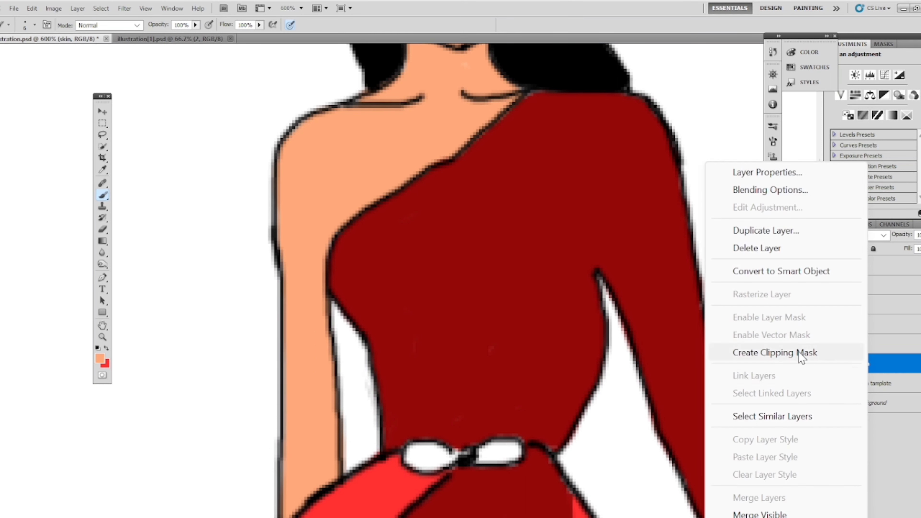
pyautogui.click(762, 352)
pyautogui.hotkey('ctrl', 'z')
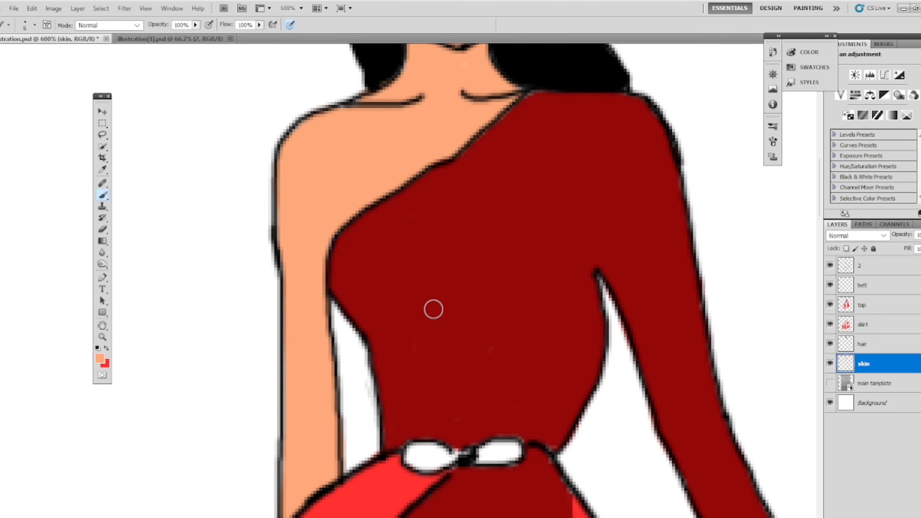
# Paint both thighs and knees peach between the skirt panels, enlarging the brush to cover the wide areas
pyautogui.hotkey('ctrl', '0')
pyautogui.scroll(4, 431, 280)
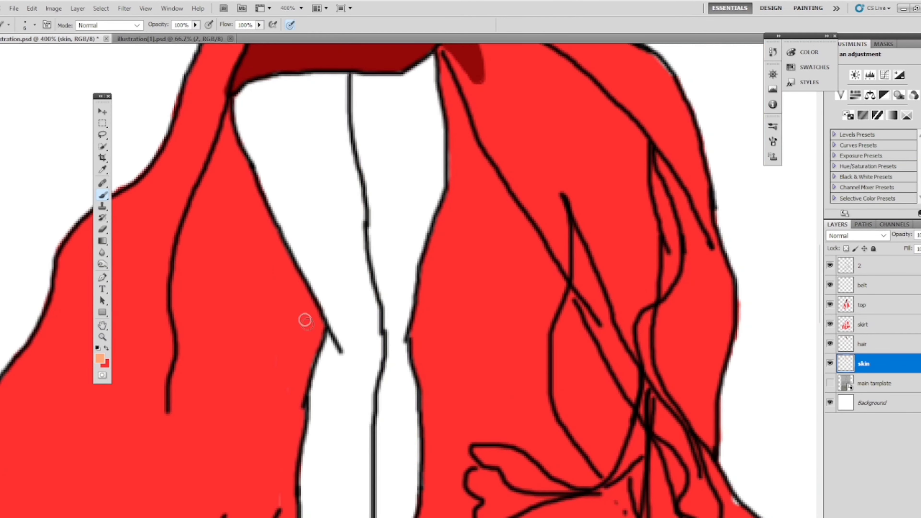
pyautogui.moveTo(309, 123)
pyautogui.mouseDown()
pyautogui.moveTo(334, 163)
pyautogui.moveTo(385, 150)
pyautogui.moveTo(326, 170)
pyautogui.moveTo(282, 148)
pyautogui.moveTo(331, 443)
pyautogui.moveTo(396, 58)
pyautogui.mouseUp()
pyautogui.press(']')
pyautogui.press(']')
pyautogui.press(']')
pyautogui.press(']')
pyautogui.press(']')
pyautogui.press(']')
pyautogui.press(']')
pyautogui.scroll(-5, 382, 447)
pyautogui.moveTo(315, 146)
pyautogui.mouseDown()
pyautogui.moveTo(360, 78)
pyautogui.moveTo(346, 407)
pyautogui.moveTo(314, 244)
pyautogui.moveTo(345, 280)
pyautogui.moveTo(301, 290)
pyautogui.moveTo(319, 348)
pyautogui.moveTo(316, 389)
pyautogui.moveTo(340, 385)
pyautogui.moveTo(321, 321)
pyautogui.mouseUp()
# Reduce the brush size and paint both lower legs peach down to the shoes
pyautogui.scroll(-5, 346, 407)
pyautogui.press('[')
pyautogui.press('[')
pyautogui.press('[')
pyautogui.press('[')
pyautogui.press('space')
pyautogui.moveTo(512, 290)
pyautogui.mouseDown()
pyautogui.moveTo(440, 221)
pyautogui.moveTo(391, 142)
pyautogui.mouseUp()
pyautogui.moveTo(318, 150)
pyautogui.mouseDown()
pyautogui.moveTo(337, 155)
pyautogui.moveTo(329, 181)
pyautogui.moveTo(343, 175)
pyautogui.moveTo(344, 217)
pyautogui.moveTo(353, 199)
pyautogui.moveTo(344, 220)
pyautogui.moveTo(358, 261)
pyautogui.moveTo(366, 244)
pyautogui.moveTo(355, 318)
pyautogui.moveTo(369, 321)
pyautogui.moveTo(373, 282)
pyautogui.moveTo(388, 320)
pyautogui.mouseUp()
pyautogui.hotkey('ctrl', '0')
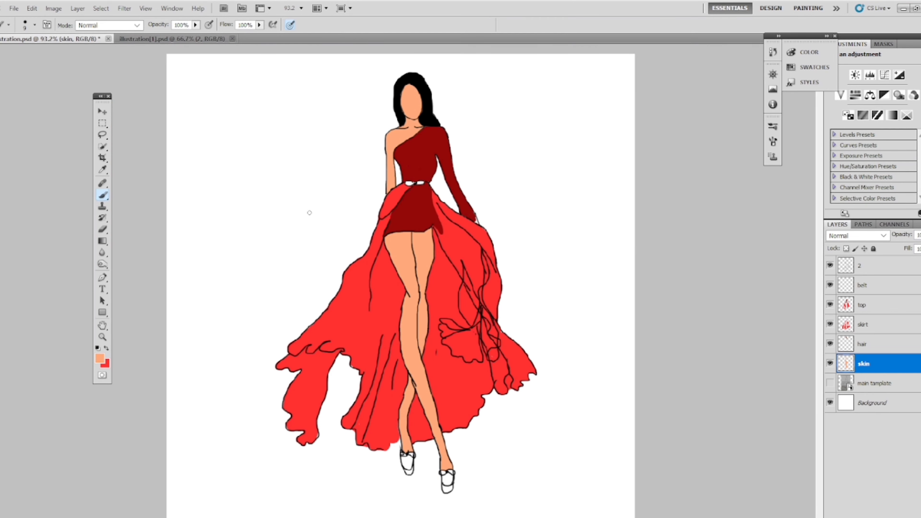
pyautogui.hotkey('ctrl', '+')
pyautogui.hotkey('ctrl', '+')
pyautogui.hotkey('ctrl', '+')
pyautogui.hotkey('ctrl', '+')
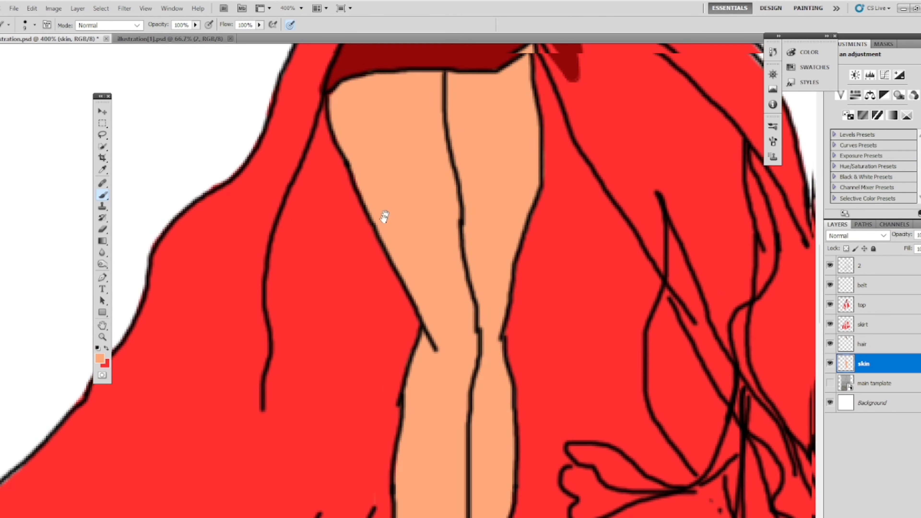
pyautogui.moveTo(385, 217); pyautogui.dragTo(188, 492)
pyautogui.hotkey('ctrl', '0')
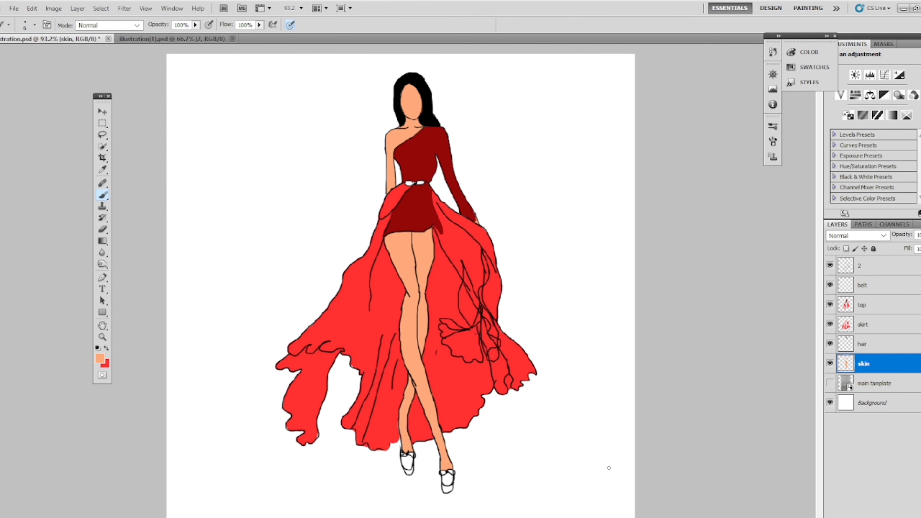
# Try shading the neck and bare shoulder with a dark orange-brown on the skin layer, and undo the strokes
pyautogui.click(100, 358)
pyautogui.click(441, 158)
pyautogui.click(442, 167)
pyautogui.click(567, 135)
pyautogui.hotkey('ctrl', '+')
pyautogui.hotkey('ctrl', '+')
pyautogui.hotkey('ctrl', '+')
pyautogui.hotkey('ctrl', '+')
pyautogui.hotkey('ctrl', '+')
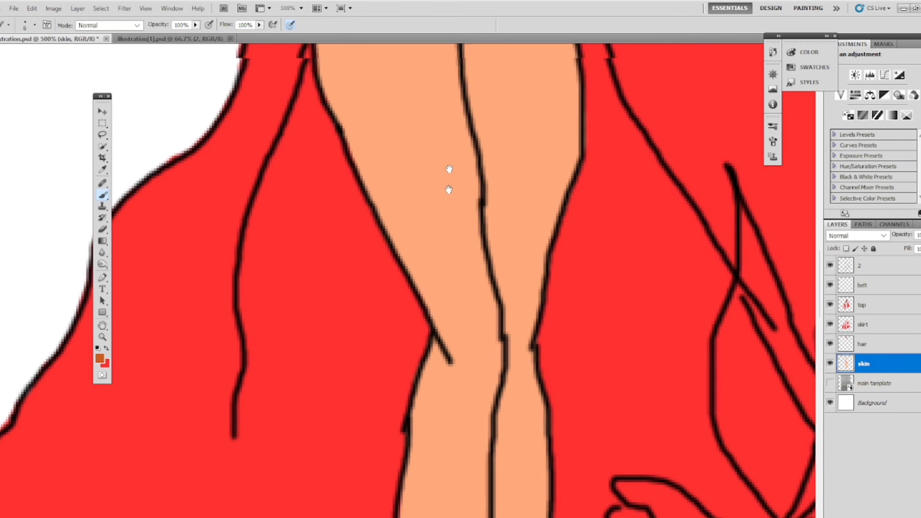
pyautogui.moveTo(448, 179); pyautogui.dragTo(363, 508)
pyautogui.moveTo(384, 77)
pyautogui.mouseDown()
pyautogui.moveTo(352, 115)
pyautogui.moveTo(304, 147)
pyautogui.mouseUp()
pyautogui.hotkey('ctrl', 'z')
pyautogui.hotkey('ctrl', 'z')
pyautogui.hotkey('ctrl', 'alt', 'z')
pyautogui.hotkey('ctrl', 'alt', 'z')
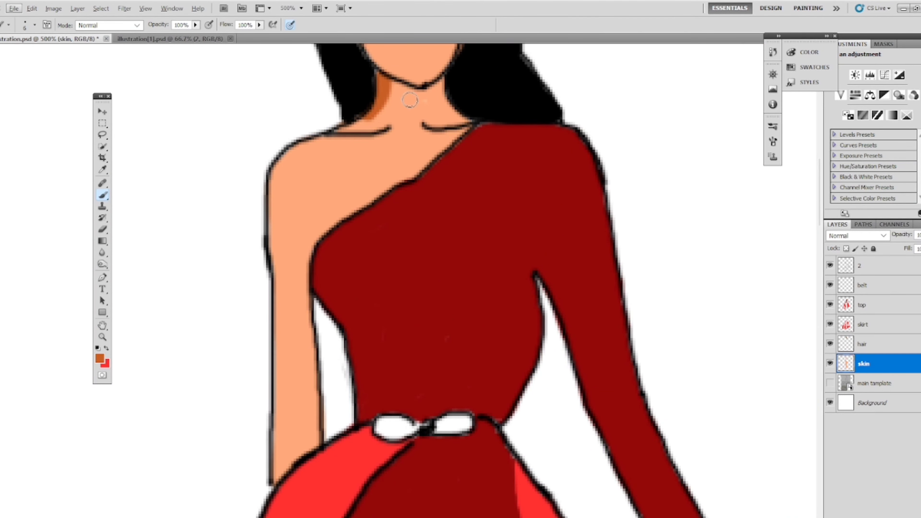
pyautogui.moveTo(380, 117)
pyautogui.mouseDown()
pyautogui.moveTo(382, 109)
pyautogui.moveTo(291, 152)
pyautogui.mouseUp()
pyautogui.hotkey('ctrl', '0')
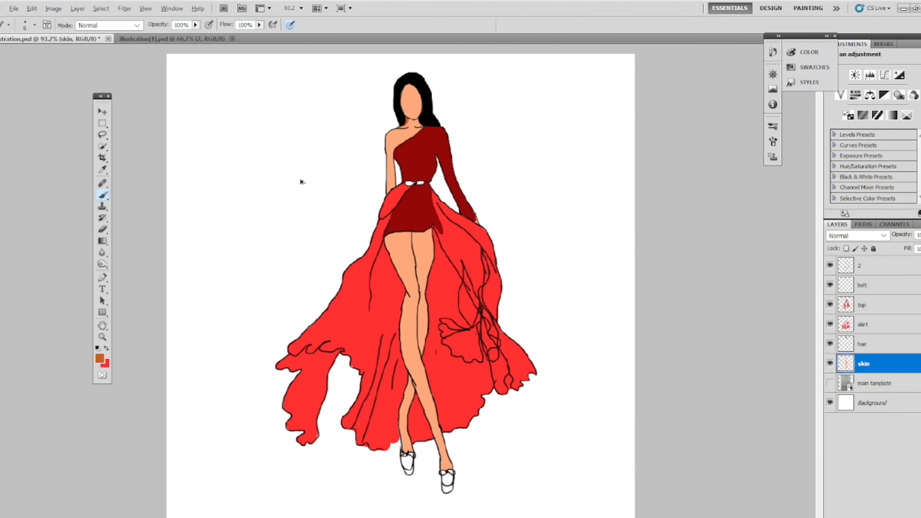
# Set the foreground colour to the brighter orange fb8c50
pyautogui.click(100, 358)
pyautogui.click(425, 151)
pyautogui.click(421, 144)
pyautogui.click(434, 155)
pyautogui.click(422, 145)
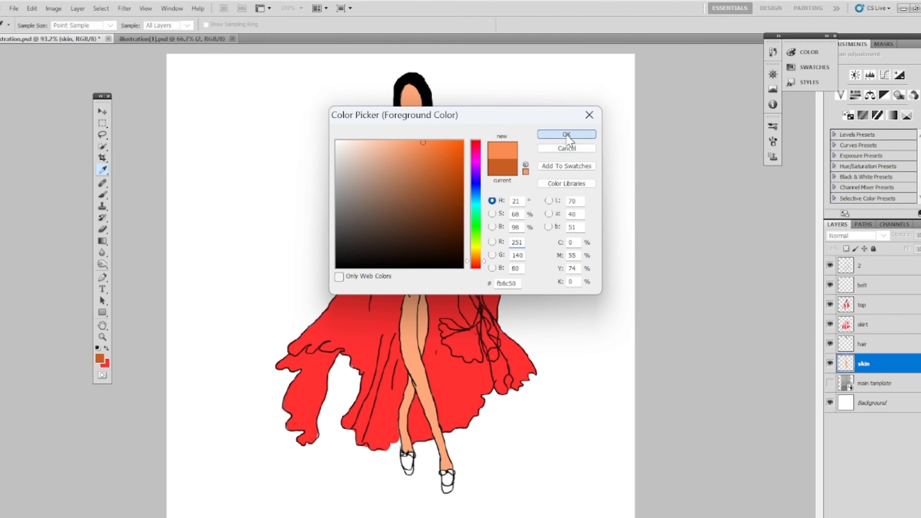
pyautogui.click(567, 135)
# Shade the sides of the neck, the bare shoulder and the outer arm with orange on the skin layer
pyautogui.hotkey('ctrl', '+')
pyautogui.hotkey('ctrl', '+')
pyautogui.hotkey('ctrl', '+')
pyautogui.moveTo(399, 95); pyautogui.dragTo(328, 503)
pyautogui.moveTo(328, 171)
pyautogui.mouseDown()
pyautogui.moveTo(310, 203)
pyautogui.moveTo(278, 213)
pyautogui.moveTo(272, 404)
pyautogui.mouseUp()
pyautogui.moveTo(299, 213); pyautogui.dragTo(275, 240)
pyautogui.hotkey('ctrl', '0')
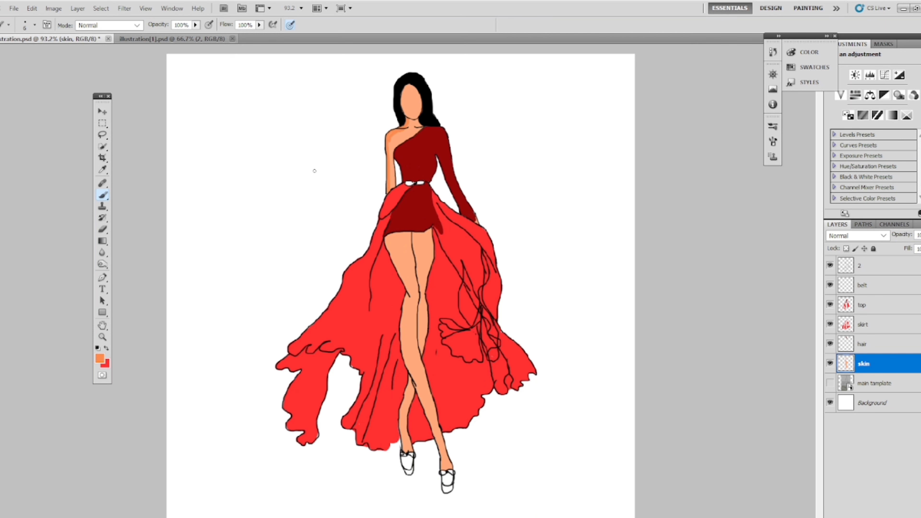
# Select the hair layer and shade both sides of the face with orange, undoing and repainting the strokes
pyautogui.hotkey('ctrl', '+')
pyautogui.hotkey('ctrl', '+')
pyautogui.hotkey('ctrl', '+')
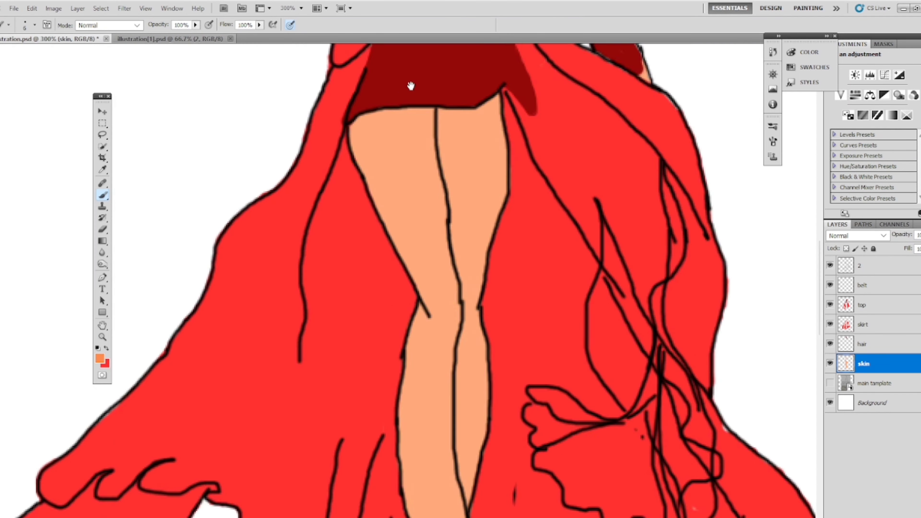
pyautogui.scroll(8, 218, 198)
pyautogui.scroll(3, 341, 90)
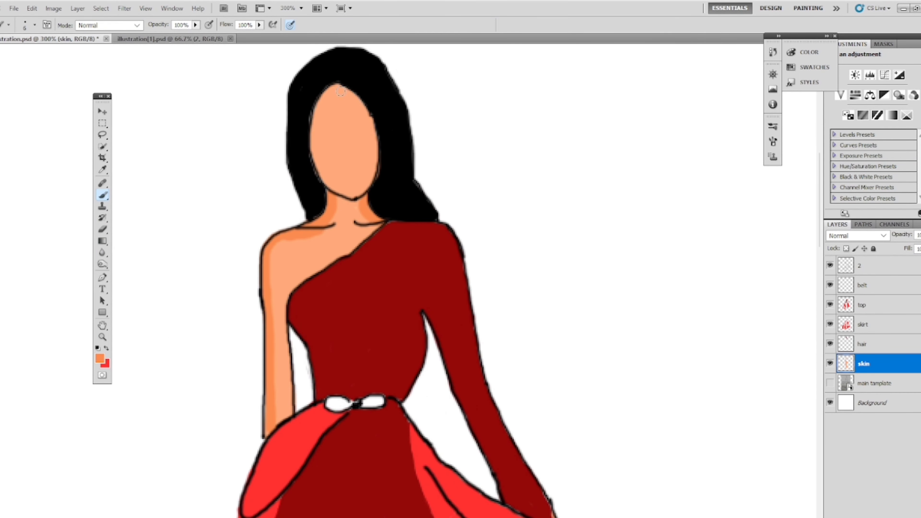
pyautogui.click(843, 346)
pyautogui.moveTo(333, 88)
pyautogui.mouseDown()
pyautogui.moveTo(316, 131)
pyautogui.moveTo(328, 190)
pyautogui.mouseUp()
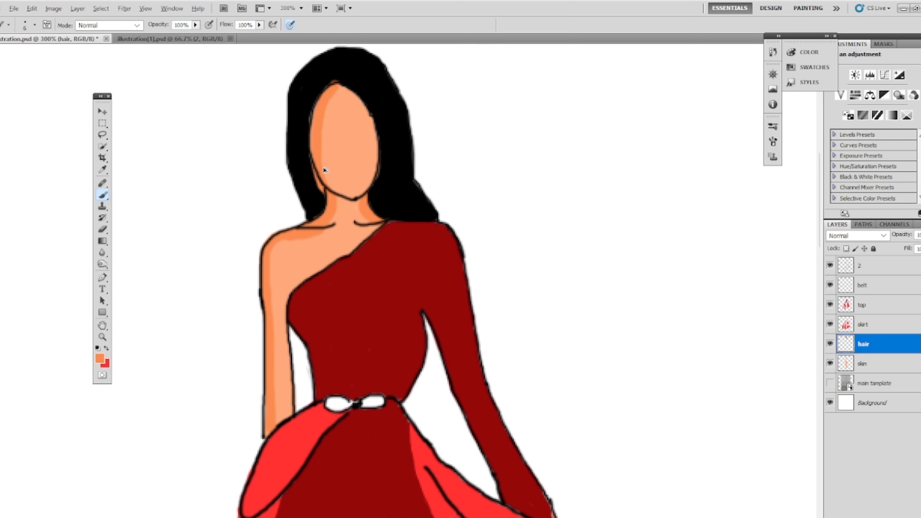
pyautogui.hotkey('ctrl', 'z')
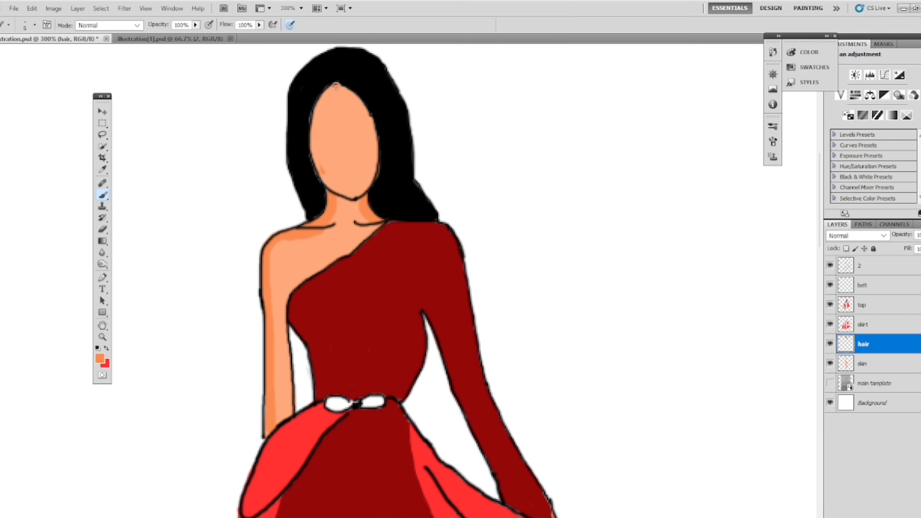
pyautogui.moveTo(316, 110)
pyautogui.mouseDown()
pyautogui.moveTo(316, 144)
pyautogui.moveTo(334, 188)
pyautogui.mouseUp()
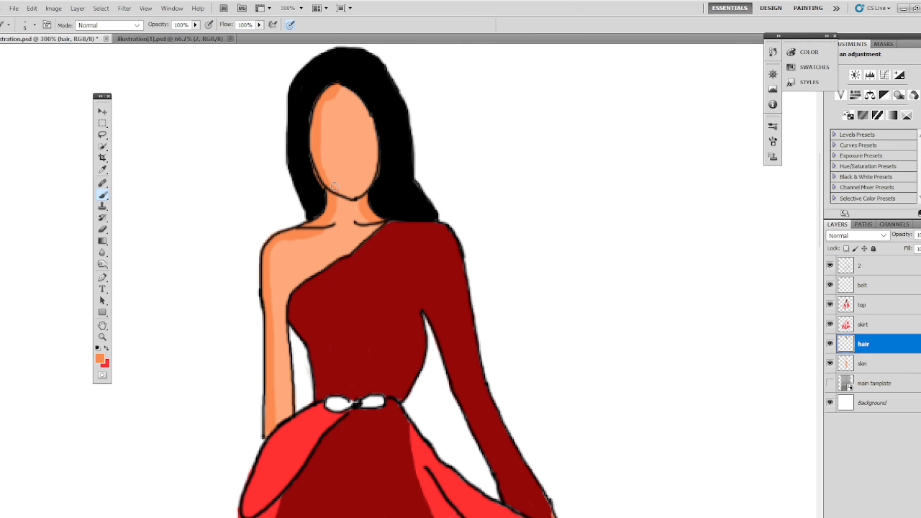
pyautogui.hotkey('ctrl', 'alt', 'z')
pyautogui.moveTo(334, 90)
pyautogui.mouseDown()
pyautogui.moveTo(316, 157)
pyautogui.moveTo(339, 199)
pyautogui.mouseUp()
pyautogui.moveTo(349, 96)
pyautogui.mouseDown()
pyautogui.moveTo(369, 152)
pyautogui.moveTo(363, 113)
pyautogui.moveTo(369, 181)
pyautogui.moveTo(336, 90)
pyautogui.moveTo(349, 110)
pyautogui.moveTo(354, 181)
pyautogui.mouseUp()
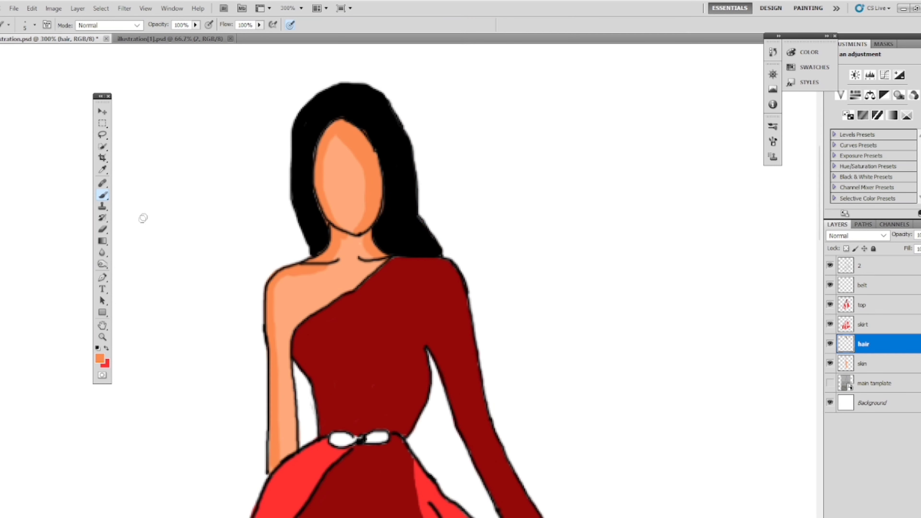
# Remove the orange shading from the face, neck, shoulder and arm, and return to the skin layer
pyautogui.press('e')
pyautogui.click(350, 156)
pyautogui.moveTo(346, 142); pyautogui.dragTo(360, 144)
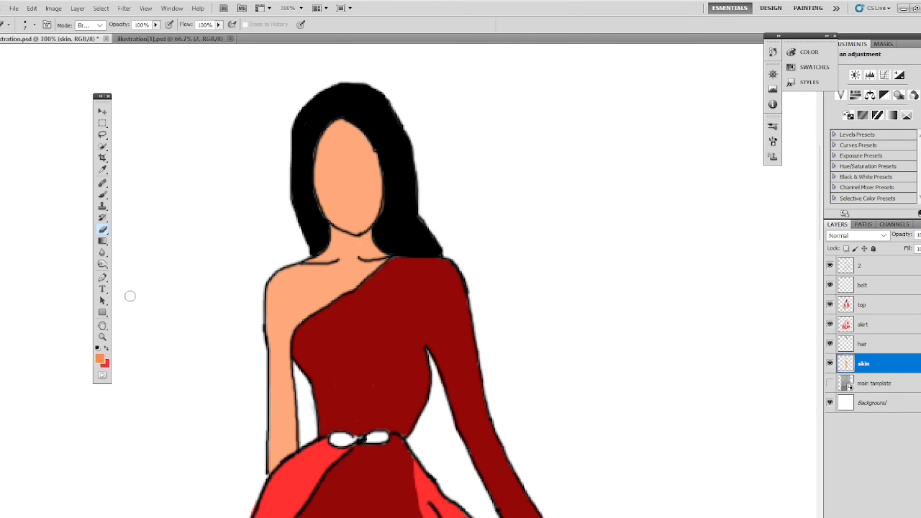
# Sample the peach skin colour and change the foreground to the slightly darker orange f79058
pyautogui.press('i')
pyautogui.click(100, 358)
pyautogui.press('Return')
pyautogui.press('b')
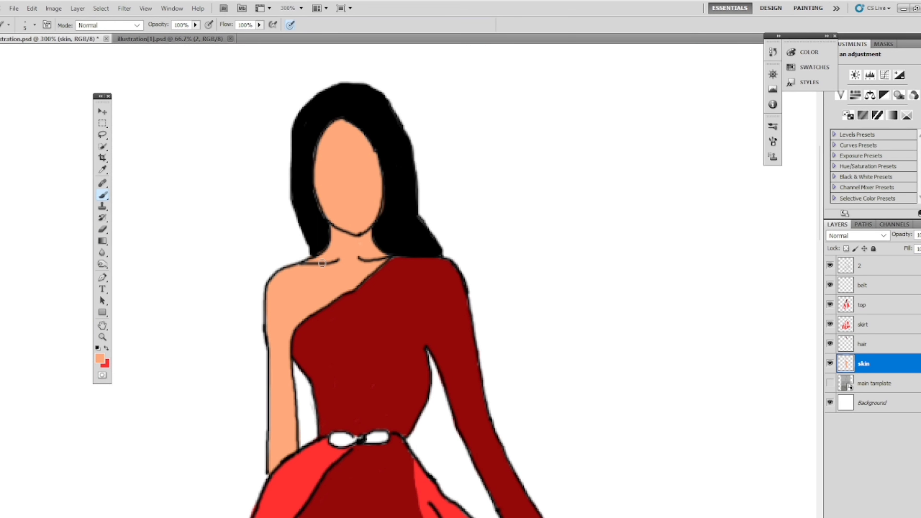
pyautogui.click(102, 358)
pyautogui.click(417, 144)
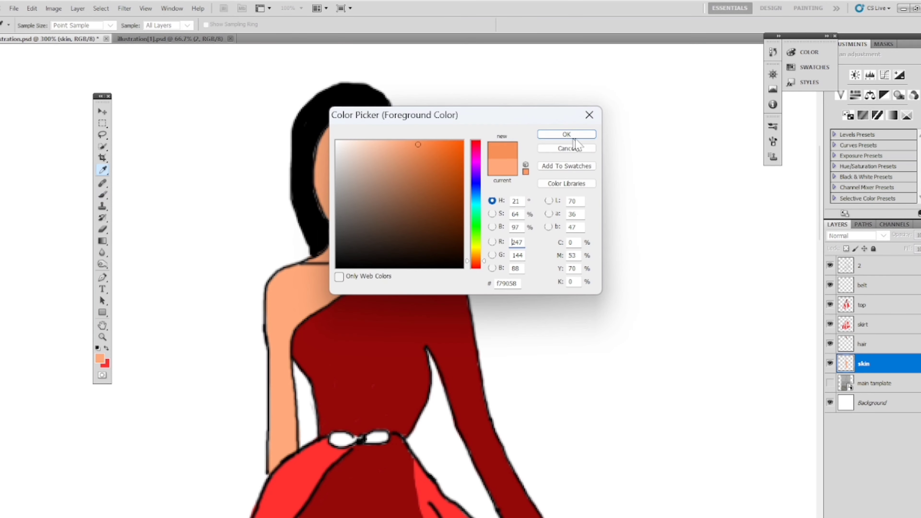
pyautogui.click(573, 138)
# Shade one side of the neck, the bare shoulder and the outer edge of the arm with the darker orange
pyautogui.moveTo(337, 232)
pyautogui.mouseDown()
pyautogui.moveTo(334, 254)
pyautogui.moveTo(300, 264)
pyautogui.moveTo(270, 296)
pyautogui.moveTo(532, 178)
pyautogui.mouseUp()
pyautogui.hotkey('ctrl', '+')
pyautogui.hotkey('ctrl', '+')
pyautogui.hotkey('ctrl', '+')
pyautogui.hotkey('ctrl', '+')
pyautogui.hotkey('ctrl', '+')
pyautogui.moveTo(399, 112)
pyautogui.mouseDown()
pyautogui.moveTo(313, 313)
pyautogui.moveTo(335, 115)
pyautogui.mouseUp()
pyautogui.moveTo(336, 127); pyautogui.dragTo(332, 386)
pyautogui.hotkey('ctrl', 'z')
pyautogui.moveTo(346, 147)
pyautogui.mouseDown()
pyautogui.moveTo(332, 262)
pyautogui.moveTo(335, 462)
pyautogui.mouseUp()
# Shade the other side of the neck, the skin along the neckline and the inner edge of the bare arm
pyautogui.moveTo(472, 55); pyautogui.dragTo(360, 243)
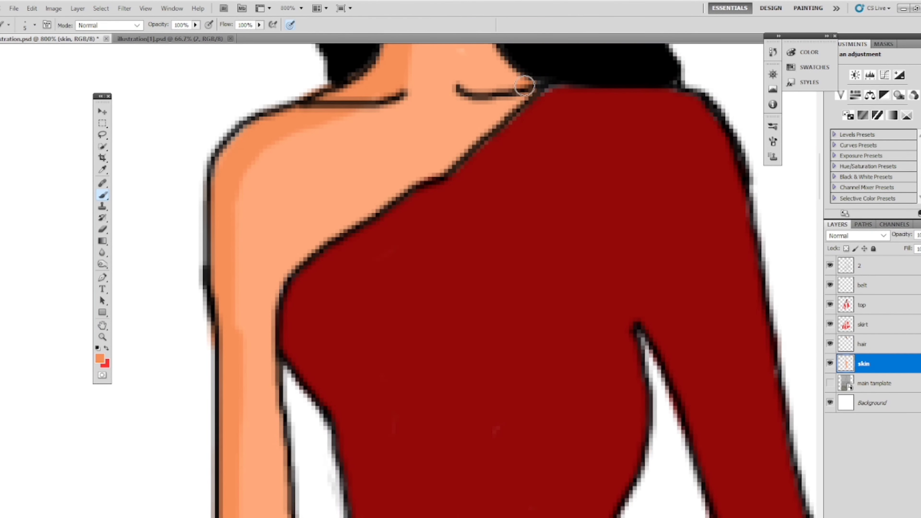
pyautogui.moveTo(525, 86)
pyautogui.mouseDown()
pyautogui.moveTo(301, 246)
pyautogui.moveTo(277, 275)
pyautogui.mouseUp()
pyautogui.moveTo(277, 275)
pyautogui.mouseDown()
pyautogui.moveTo(280, 146)
pyautogui.moveTo(288, 476)
pyautogui.mouseUp()
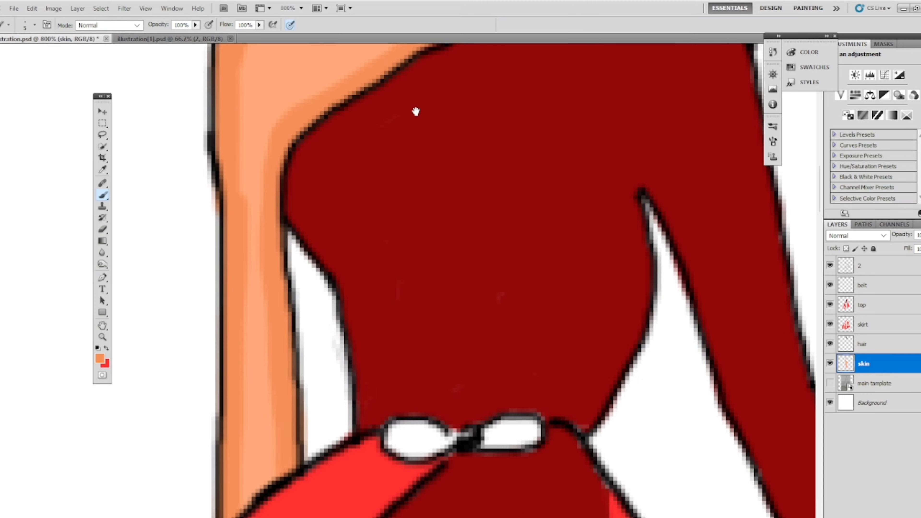
# Select the hair layer, reduce the brush size and shade around the inside of the face outline
pyautogui.scroll(10, 415, 109)
pyautogui.scroll(3, 366, 127)
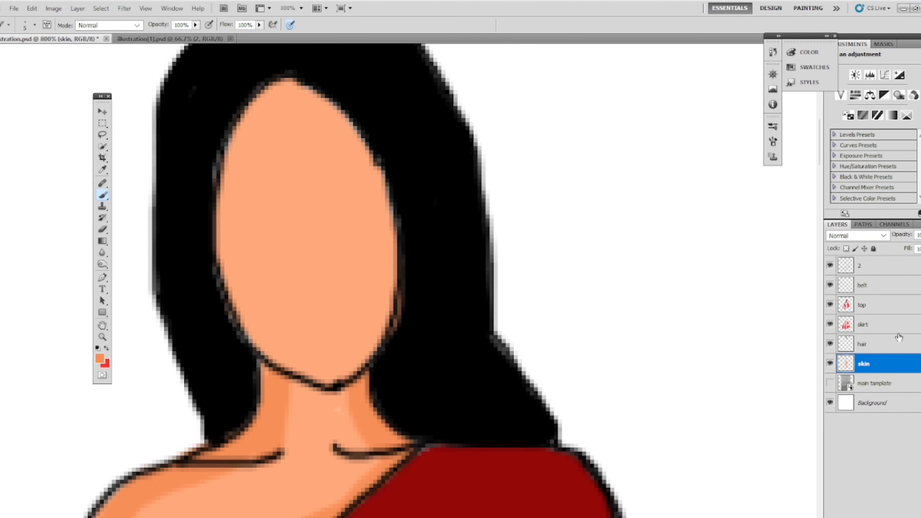
pyautogui.press('[')
pyautogui.click(880, 339)
pyautogui.moveTo(290, 82)
pyautogui.mouseDown()
pyautogui.moveTo(297, 78)
pyautogui.moveTo(239, 120)
pyautogui.moveTo(239, 317)
pyautogui.moveTo(326, 385)
pyautogui.mouseUp()
pyautogui.moveTo(341, 127)
pyautogui.mouseDown()
pyautogui.moveTo(388, 269)
pyautogui.moveTo(343, 380)
pyautogui.mouseUp()
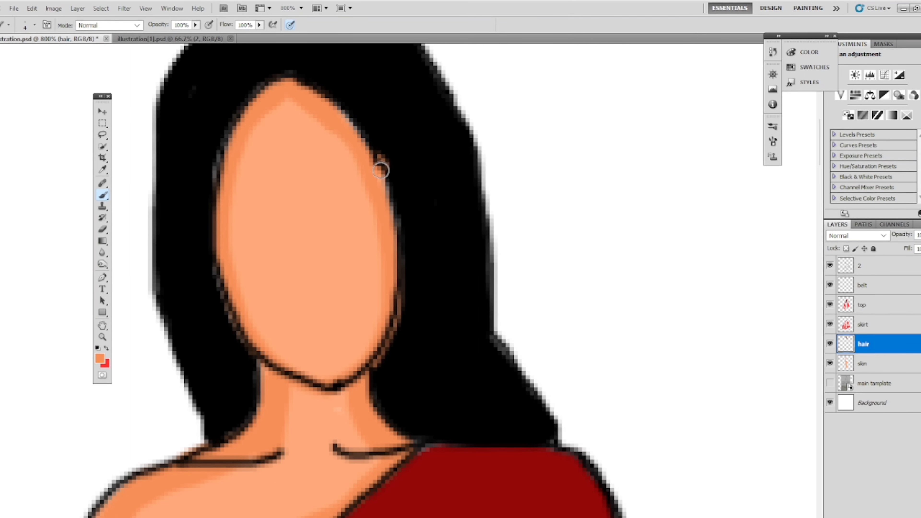
pyautogui.moveTo(372, 149); pyautogui.dragTo(387, 194)
# Enlarge the brush and widen the darker orange shading along the edges of the face
pyautogui.hotkey('ctrl', '-')
pyautogui.hotkey('ctrl', '-')
pyautogui.hotkey('ctrl', '-')
pyautogui.hotkey('ctrl', '-')
pyautogui.press(']')
pyautogui.press(']')
pyautogui.moveTo(216, 78)
pyautogui.mouseDown()
pyautogui.moveTo(183, 166)
pyautogui.moveTo(225, 213)
pyautogui.moveTo(244, 207)
pyautogui.moveTo(248, 109)
pyautogui.moveTo(234, 216)
pyautogui.mouseUp()
pyautogui.hotkey('ctrl', 'z')
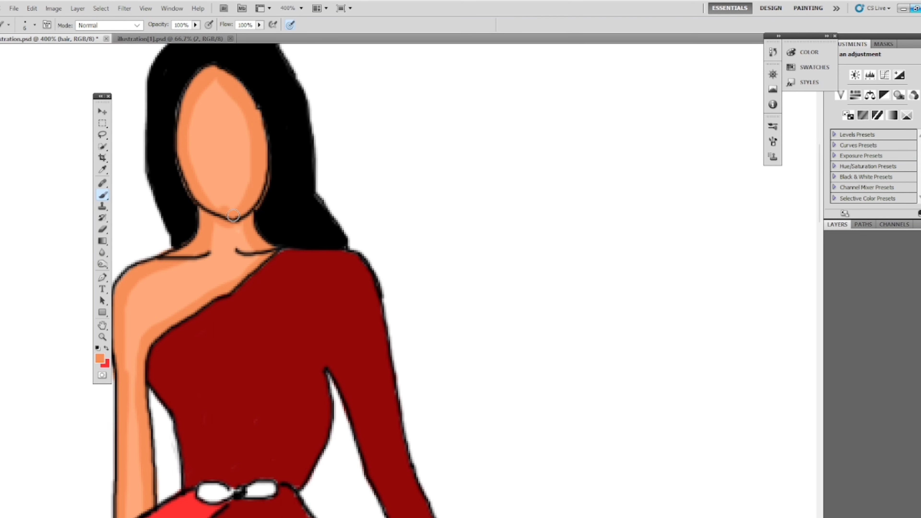
pyautogui.hotkey('ctrl', 'z')
pyautogui.hotkey('ctrl', 'z')
# Shade the outer side of the front leg's thigh and knee with the darker orange, undoing the first stroke
pyautogui.hotkey('ctrl', '0')
pyautogui.press('[')
pyautogui.press('[')
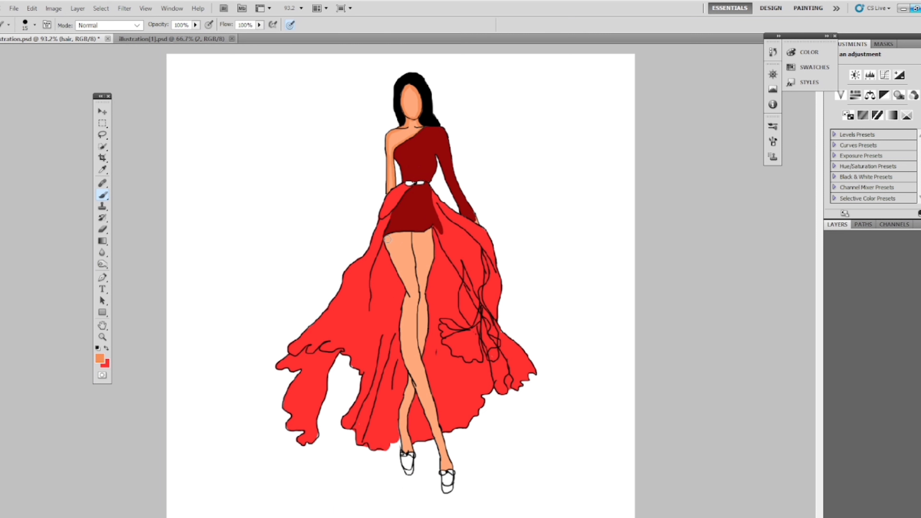
pyautogui.moveTo(387, 240); pyautogui.dragTo(413, 313)
pyautogui.hotkey('ctrl', 'alt', 'z')
pyautogui.moveTo(392, 236); pyautogui.dragTo(407, 300)
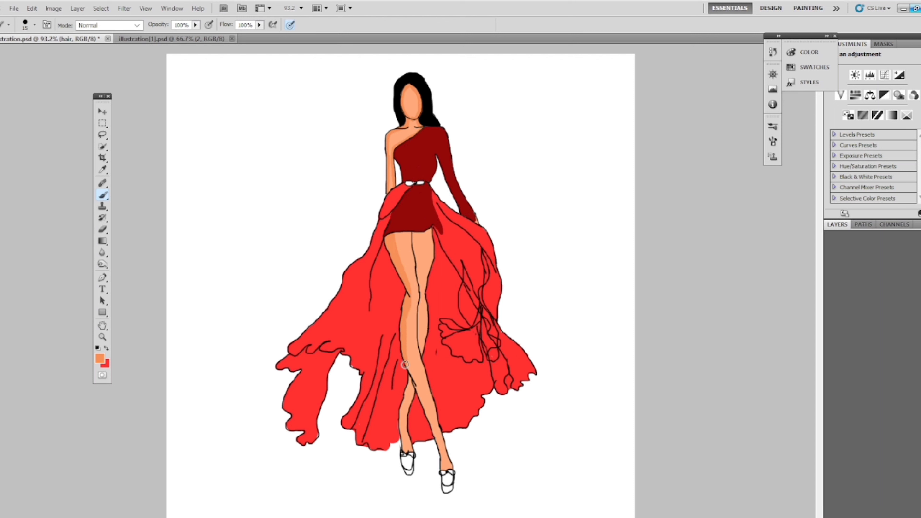
# Continue the darker orange shading down the front shin, along the other thigh and on the rear lower leg
pyautogui.moveTo(405, 365); pyautogui.dragTo(430, 427)
pyautogui.moveTo(419, 248); pyautogui.dragTo(419, 278)
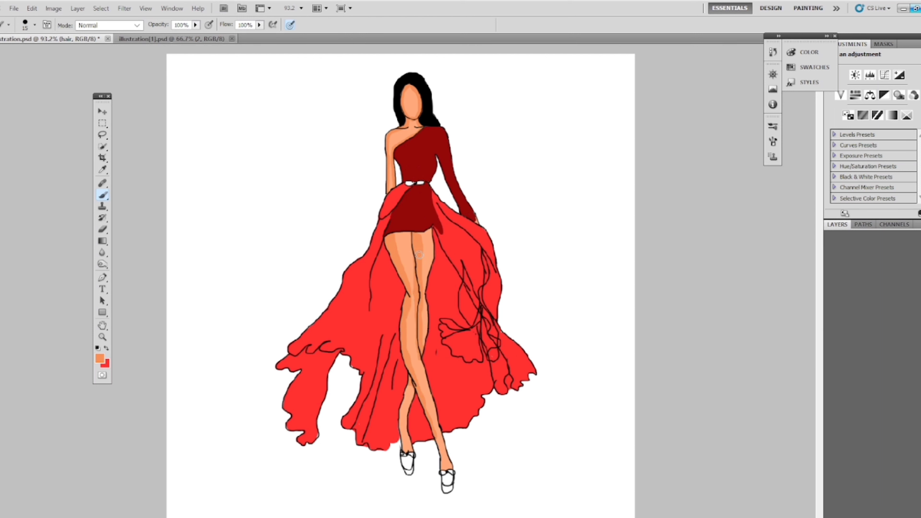
pyautogui.moveTo(405, 390); pyautogui.dragTo(402, 443)
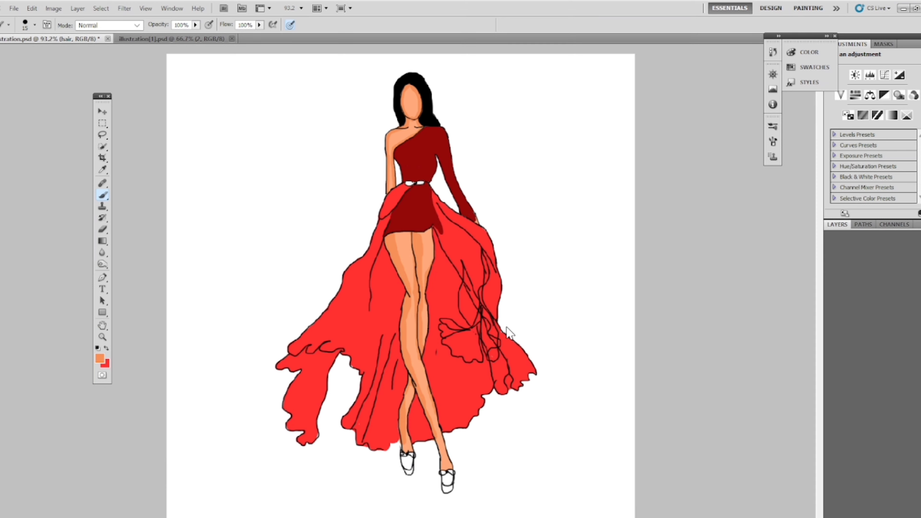
# Set the foreground colour to a medium grey for the belt and shoes
pyautogui.click(100, 360)
pyautogui.moveTo(370, 216); pyautogui.dragTo(322, 195)
pyautogui.click(577, 137)
pyautogui.hotkey('ctrl', '+')
pyautogui.hotkey('ctrl', '+')
pyautogui.hotkey('ctrl', '+')
pyautogui.hotkey('ctrl', '+')
pyautogui.moveTo(581, 102); pyautogui.dragTo(520, 303)
pyautogui.hotkey('ctrl', '+')
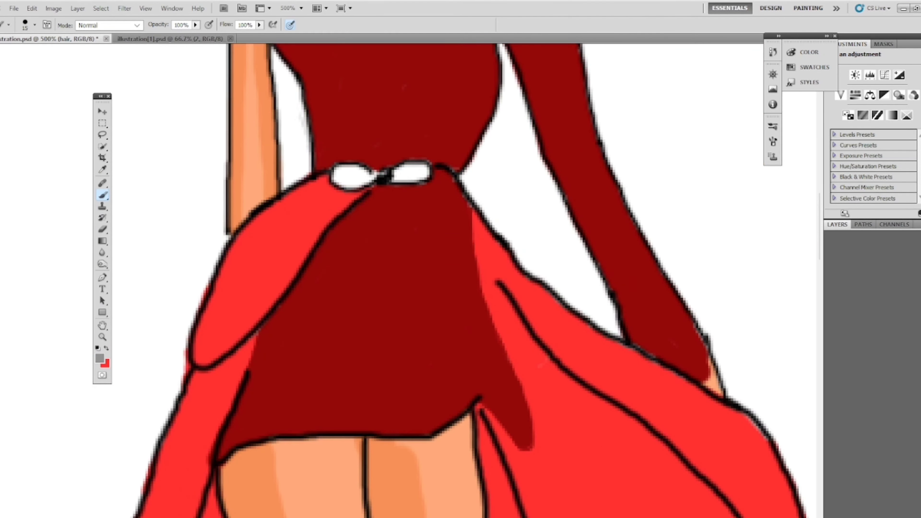
# Bring the layer list back into view and select the belt layer
pyautogui.moveTo(918, 226); pyautogui.dragTo(917, 219)
pyautogui.hotkey('ctrl', '0')
pyautogui.click(843, 220)
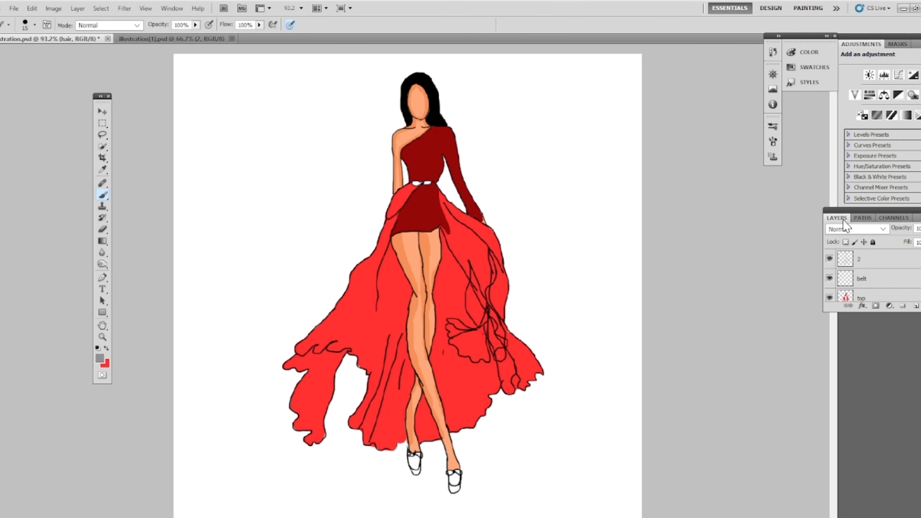
pyautogui.scroll(-5, 918, 285)
pyautogui.scroll(4, 918, 286)
pyautogui.click(890, 261)
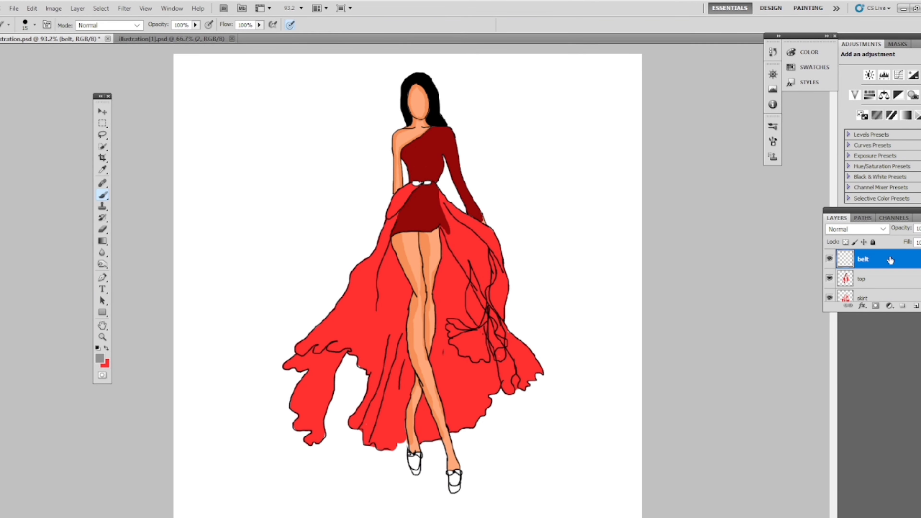
# Reduce the brush size and fill the two halves of the waist belt with grey on the belt layer
pyautogui.hotkey('ctrl', '+')
pyautogui.hotkey('ctrl', '+')
pyautogui.hotkey('ctrl', '+')
pyautogui.hotkey('ctrl', '+')
pyautogui.moveTo(464, 91); pyautogui.dragTo(450, 403)
pyautogui.hotkey('ctrl', '+')
pyautogui.hotkey('ctrl', '+')
pyautogui.press('[')
pyautogui.press('[')
pyautogui.press('[')
pyautogui.moveTo(483, 132)
pyautogui.mouseDown()
pyautogui.moveTo(442, 263)
pyautogui.moveTo(451, 262)
pyautogui.moveTo(448, 271)
pyautogui.moveTo(438, 261)
pyautogui.moveTo(460, 262)
pyautogui.moveTo(428, 270)
pyautogui.mouseUp()
pyautogui.hotkey('ctrl', '+')
pyautogui.hotkey('ctrl', '+')
pyautogui.press('[')
pyautogui.press('[')
pyautogui.moveTo(366, 274)
pyautogui.mouseDown()
pyautogui.moveTo(329, 282)
pyautogui.moveTo(356, 267)
pyautogui.moveTo(395, 265)
pyautogui.moveTo(377, 282)
pyautogui.mouseUp()
pyautogui.press('[')
pyautogui.press('[')
# Fill the bodies of both shoes with grey on the belt layer, leaving their bows unpainted
pyautogui.hotkey('ctrl', '0')
pyautogui.hotkey('ctrl', '+')
pyautogui.hotkey('ctrl', '+')
pyautogui.hotkey('ctrl', '+')
pyautogui.moveTo(454, 272); pyautogui.dragTo(504, 128)
pyautogui.moveTo(504, 472); pyautogui.dragTo(467, 315)
pyautogui.press('[')
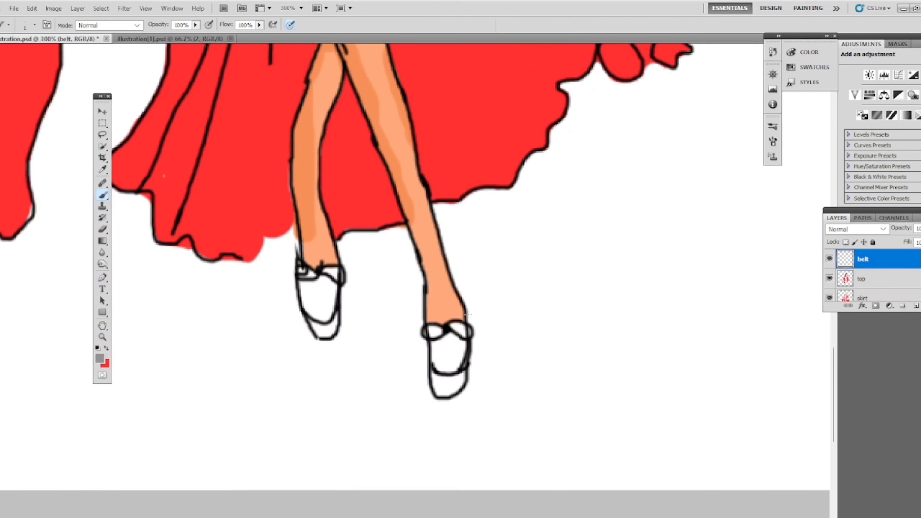
pyautogui.moveTo(459, 362)
pyautogui.mouseDown()
pyautogui.moveTo(435, 344)
pyautogui.moveTo(461, 345)
pyautogui.moveTo(442, 363)
pyautogui.moveTo(437, 355)
pyautogui.moveTo(460, 347)
pyautogui.moveTo(450, 388)
pyautogui.moveTo(433, 362)
pyautogui.moveTo(457, 393)
pyautogui.mouseUp()
pyautogui.moveTo(321, 277)
pyautogui.mouseDown()
pyautogui.moveTo(331, 302)
pyautogui.moveTo(302, 287)
pyautogui.moveTo(306, 305)
pyautogui.moveTo(328, 314)
pyautogui.mouseUp()
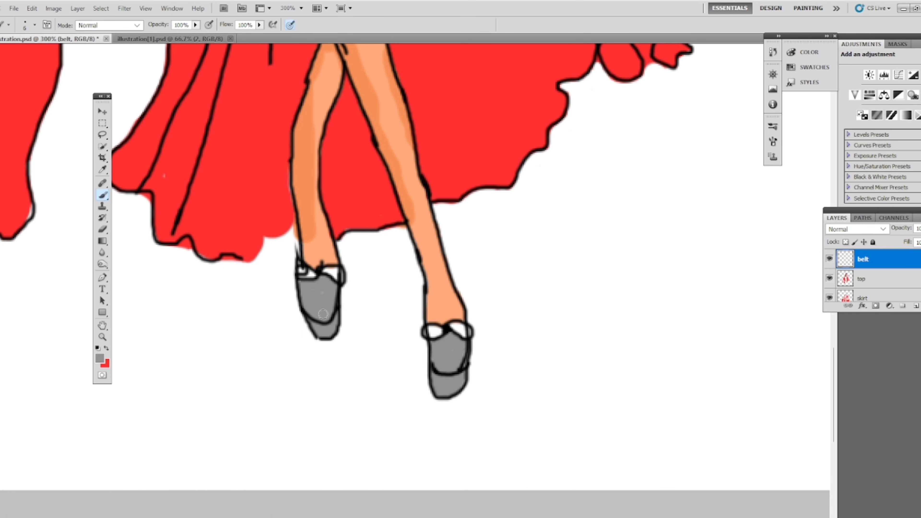
pyautogui.click(103, 229)
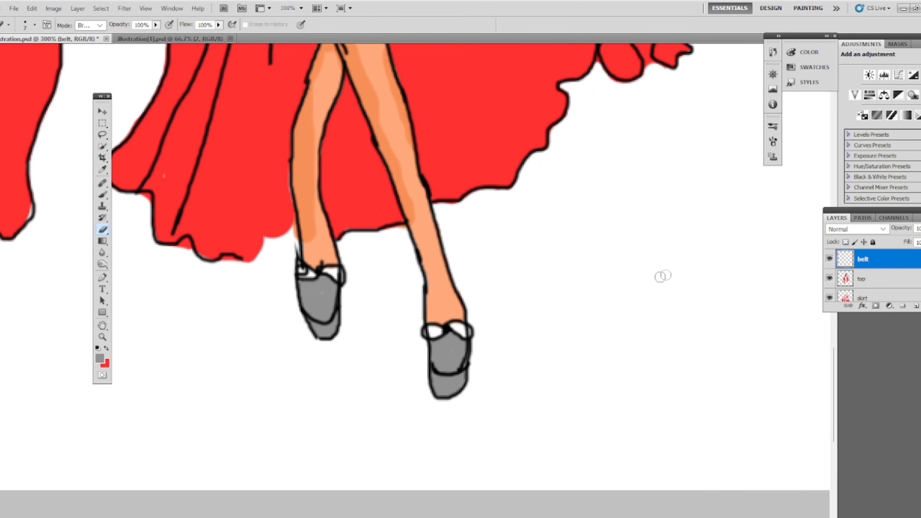
pyautogui.press('b')
pyautogui.hotkey('ctrl', '0')
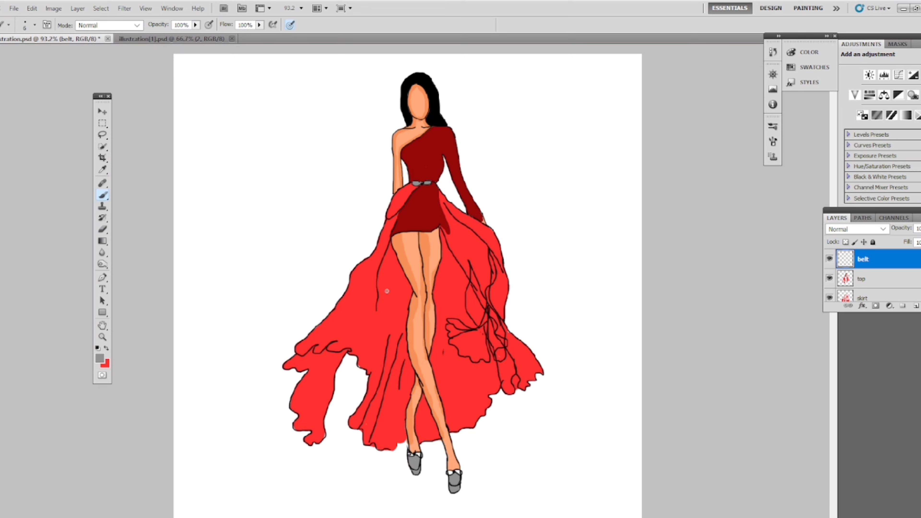
# Set the foreground colour to black (000000) and fill the bows on both shoes
pyautogui.hotkey('ctrl', '+')
pyautogui.hotkey('ctrl', '+')
pyautogui.hotkey('ctrl', '+')
pyautogui.hotkey('ctrl', '+')
pyautogui.moveTo(304, 349); pyautogui.dragTo(266, 45)
pyautogui.moveTo(163, 359); pyautogui.dragTo(127, 51)
pyautogui.click(100, 358)
pyautogui.click(438, 255)
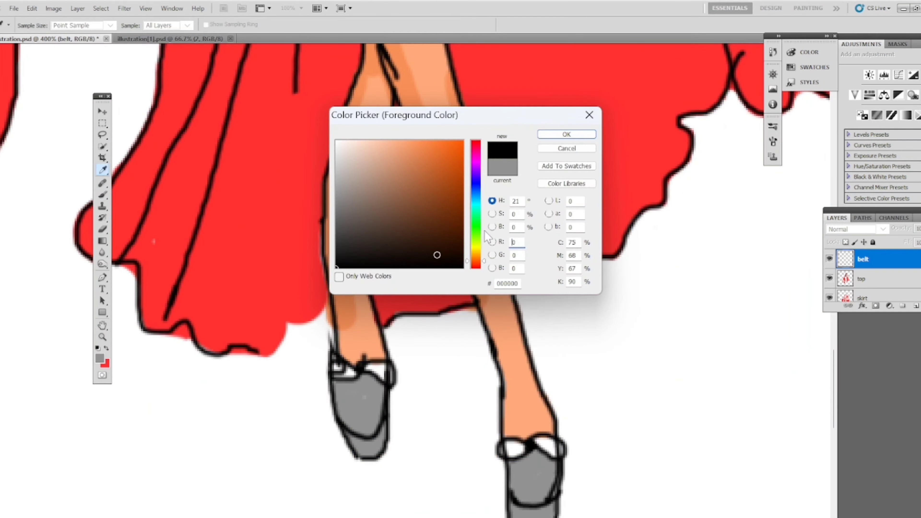
pyautogui.click(566, 136)
pyautogui.moveTo(367, 364)
pyautogui.mouseDown()
pyautogui.moveTo(388, 366)
pyautogui.moveTo(335, 370)
pyautogui.moveTo(359, 374)
pyautogui.mouseUp()
pyautogui.moveTo(541, 436)
pyautogui.mouseDown()
pyautogui.moveTo(553, 452)
pyautogui.moveTo(513, 452)
pyautogui.mouseUp()
pyautogui.hotkey('ctrl', '0')
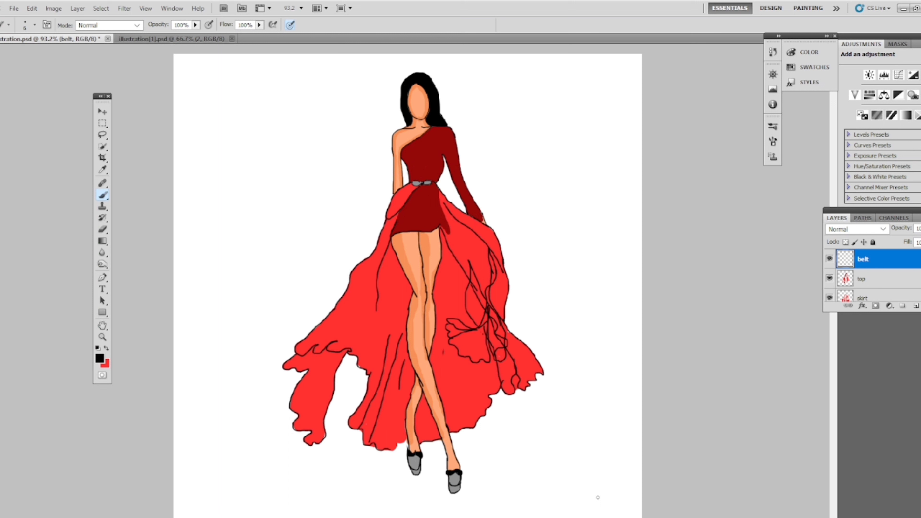
# Darken parts of the dark red bodice on the top layer with the Burn tool at 12% exposure and a smaller brush
pyautogui.click(103, 253)
pyautogui.click(102, 264)
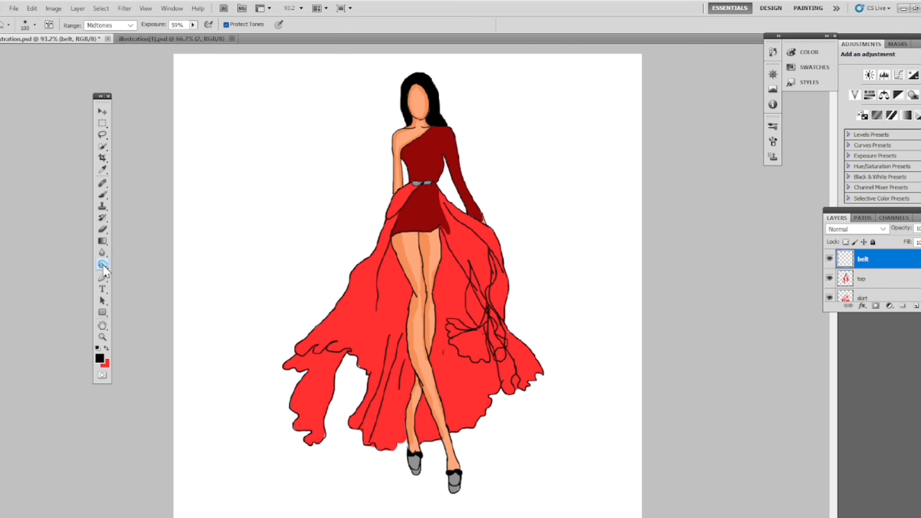
pyautogui.click(136, 264)
pyautogui.moveTo(107, 268); pyautogui.dragTo(131, 276)
pyautogui.moveTo(193, 25); pyautogui.dragTo(169, 39)
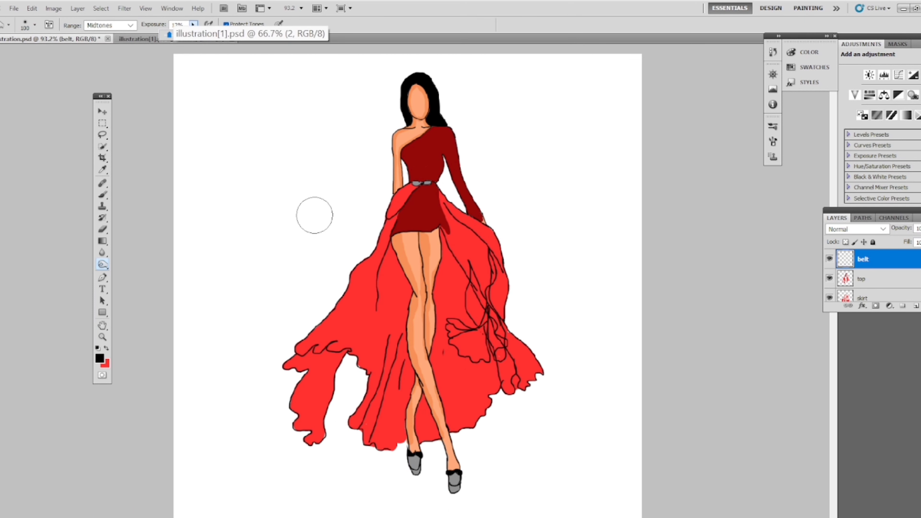
pyautogui.press('[')
pyautogui.press('[')
pyautogui.press('[')
pyautogui.press('[')
pyautogui.press('[')
pyautogui.press('[')
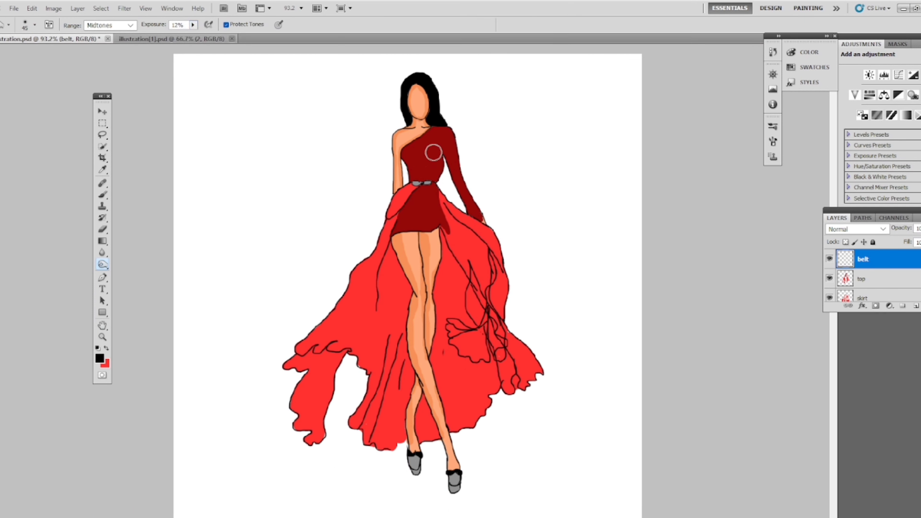
pyautogui.hotkey('alt', '[')
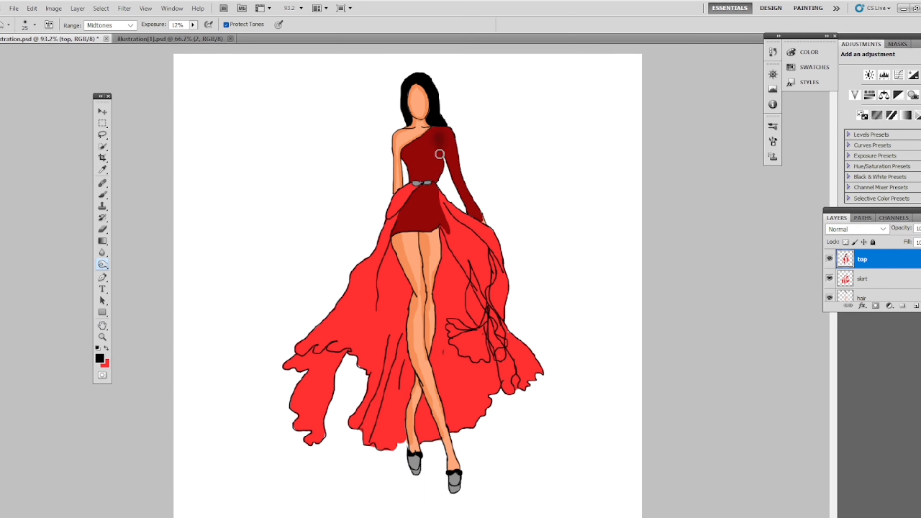
pyautogui.moveTo(437, 167); pyautogui.dragTo(450, 134)
# Tone the red skirt fabric lightly on the top layer and undo the stray black brush dab on it
pyautogui.click(102, 264)
pyautogui.click(134, 265)
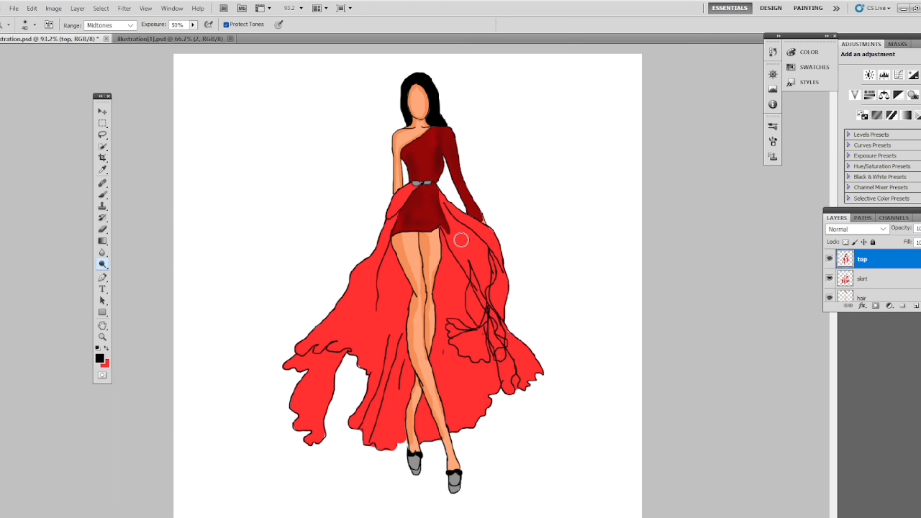
pyautogui.click(102, 264)
pyautogui.click(142, 284)
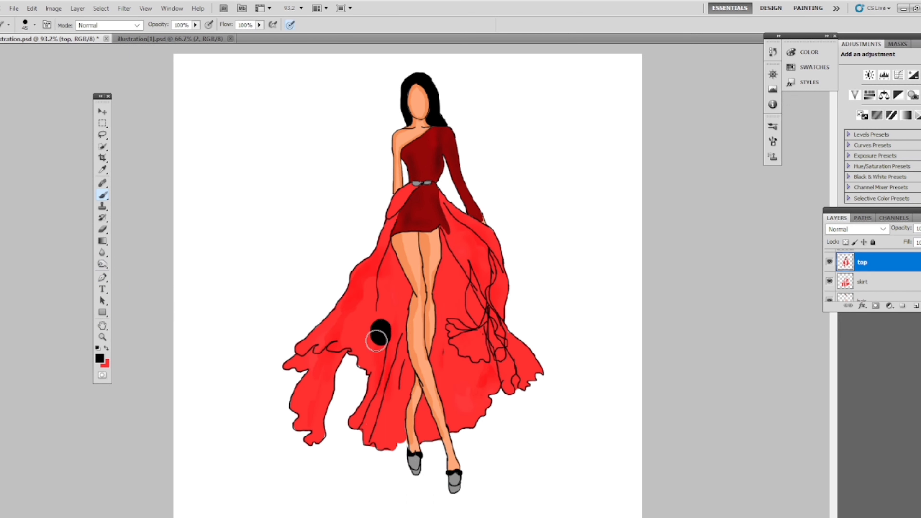
pyautogui.hotkey('ctrl', 'z')
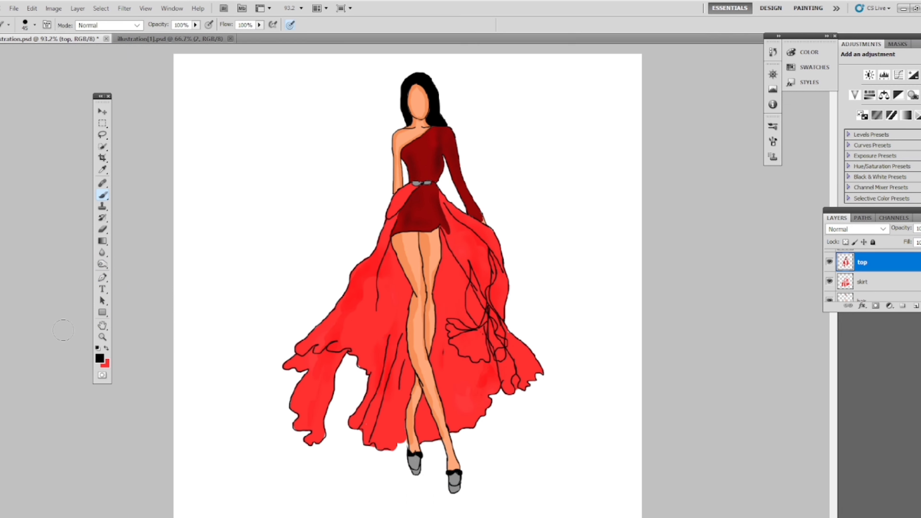
# Lighten soft highlights across both sides of the skirt on the top layer with the Dodge tool at 50% exposure
pyautogui.click(103, 265)
pyautogui.click(137, 265)
pyautogui.moveTo(354, 303)
pyautogui.mouseDown()
pyautogui.moveTo(388, 359)
pyautogui.moveTo(373, 290)
pyautogui.moveTo(398, 388)
pyautogui.moveTo(388, 254)
pyautogui.moveTo(399, 312)
pyautogui.moveTo(462, 261)
pyautogui.moveTo(492, 381)
pyautogui.moveTo(443, 312)
pyautogui.mouseUp()
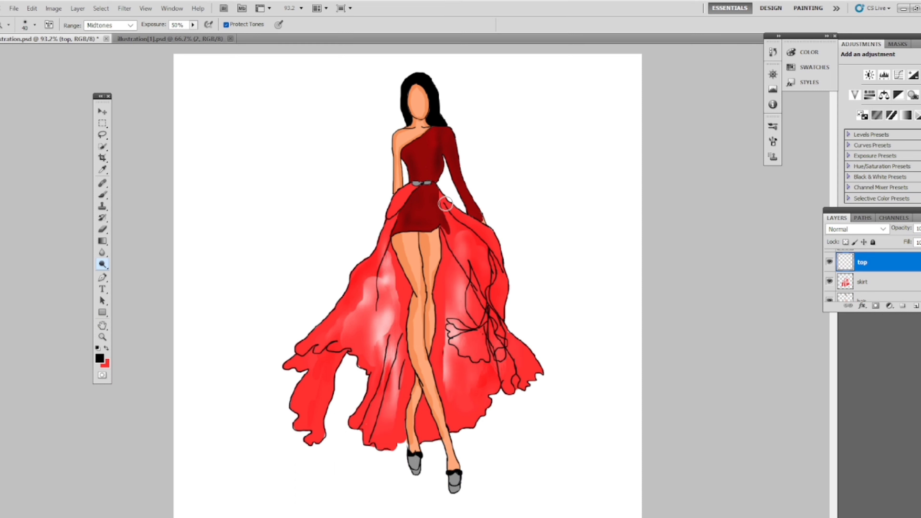
pyautogui.moveTo(467, 239); pyautogui.dragTo(485, 266)
pyautogui.moveTo(492, 339); pyautogui.dragTo(463, 390)
pyautogui.moveTo(520, 363); pyautogui.dragTo(471, 291)
pyautogui.moveTo(347, 309); pyautogui.dragTo(321, 346)
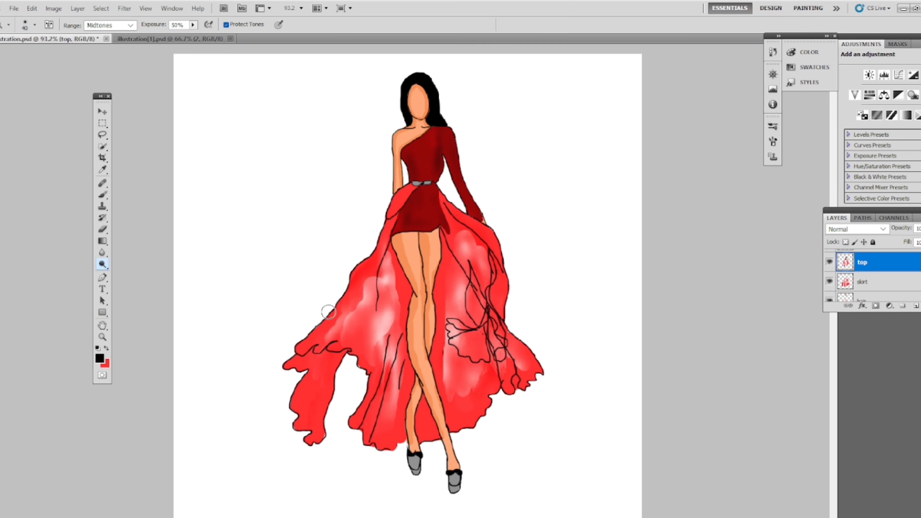
# Lighten the skirt's outer edges and trailing end on the skirt layer with the Dodge tool at 50% exposure
pyautogui.keyDown('alt'); pyautogui.click(106, 264); pyautogui.keyUp('alt')
pyautogui.moveTo(360, 315)
pyautogui.mouseDown()
pyautogui.moveTo(319, 358)
pyautogui.moveTo(355, 314)
pyautogui.mouseUp()
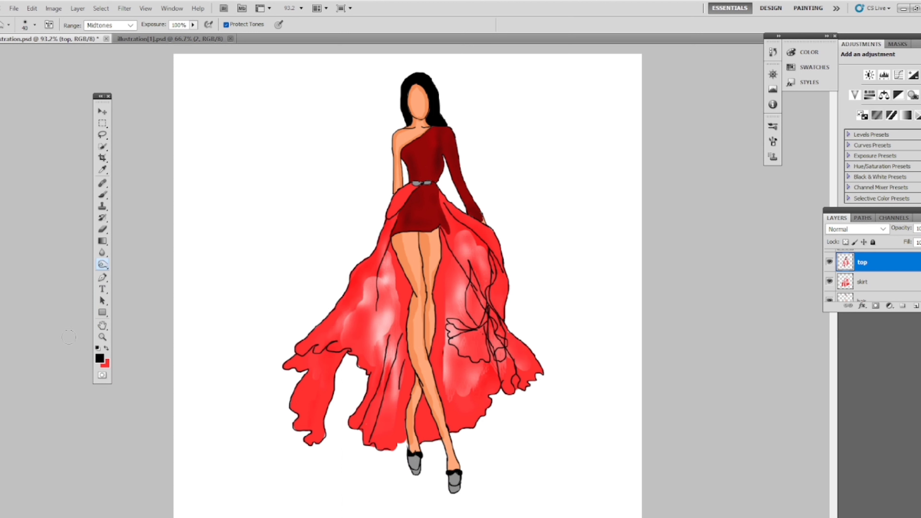
pyautogui.rightClick(106, 264)
pyautogui.click(143, 263)
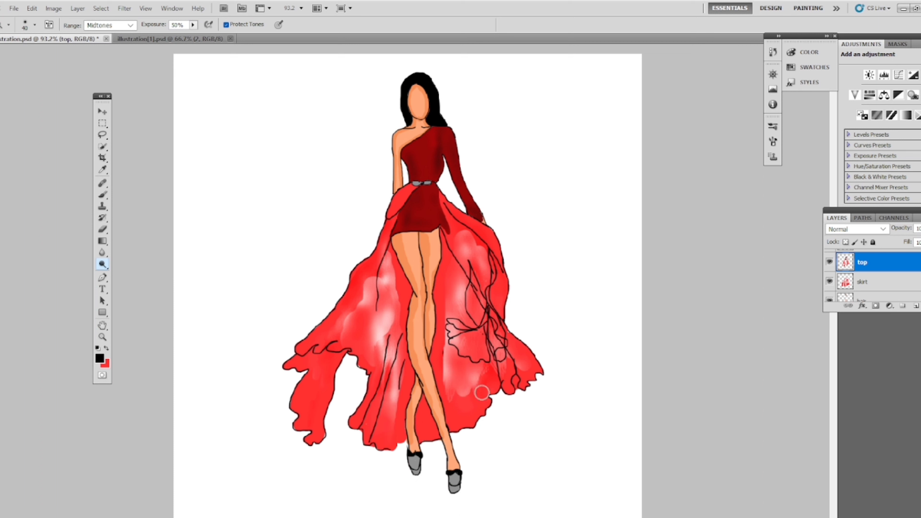
pyautogui.hotkey('alt', '[')
pyautogui.moveTo(526, 364); pyautogui.dragTo(526, 351)
pyautogui.moveTo(486, 234); pyautogui.dragTo(491, 249)
pyautogui.moveTo(369, 276)
pyautogui.mouseDown()
pyautogui.moveTo(310, 426)
pyautogui.moveTo(368, 371)
pyautogui.mouseUp()
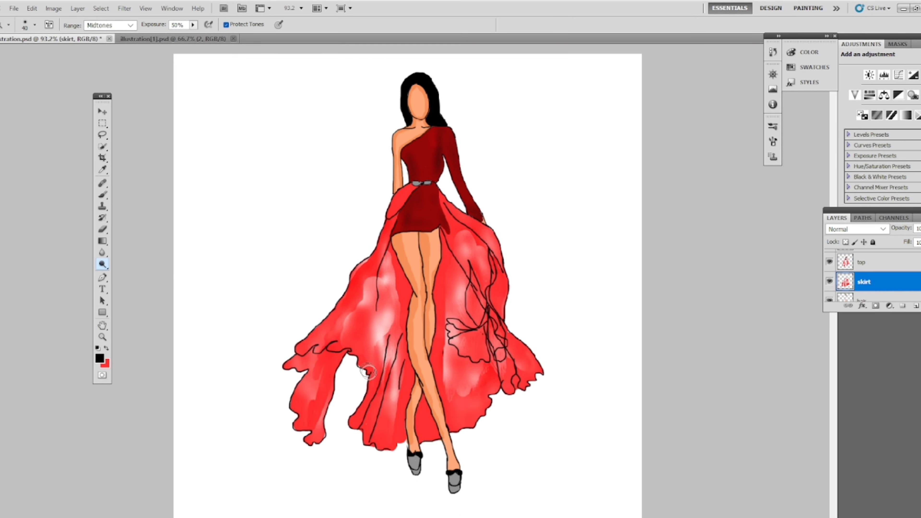
# Swap the foreground colour to red and paint thin fold lines down the skirt on the top layer
pyautogui.hotkey('ctrl', 'alt', 'z')
pyautogui.press('x')
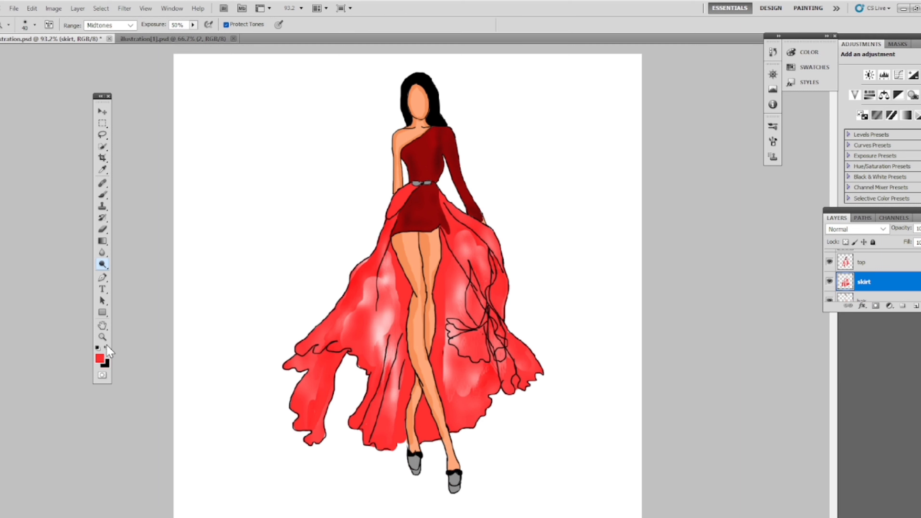
pyautogui.moveTo(103, 195); pyautogui.dragTo(145, 193)
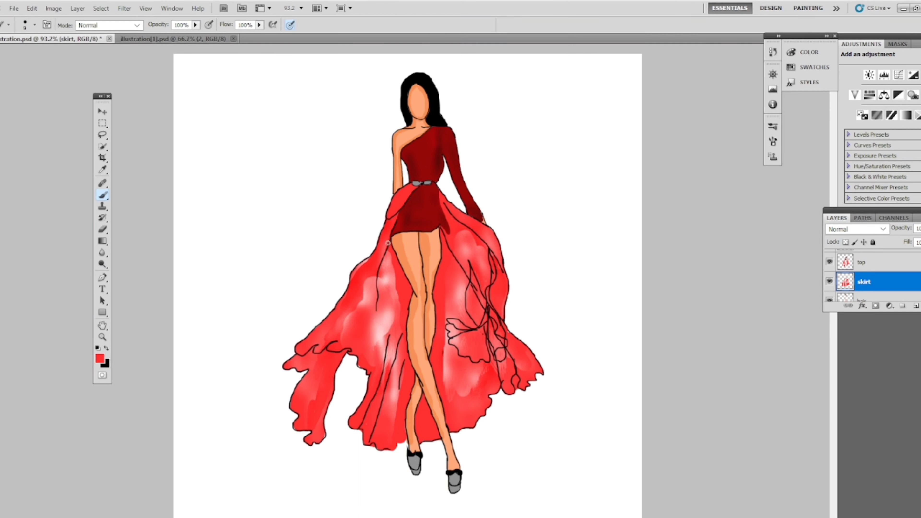
pyautogui.hotkey('alt', ']')
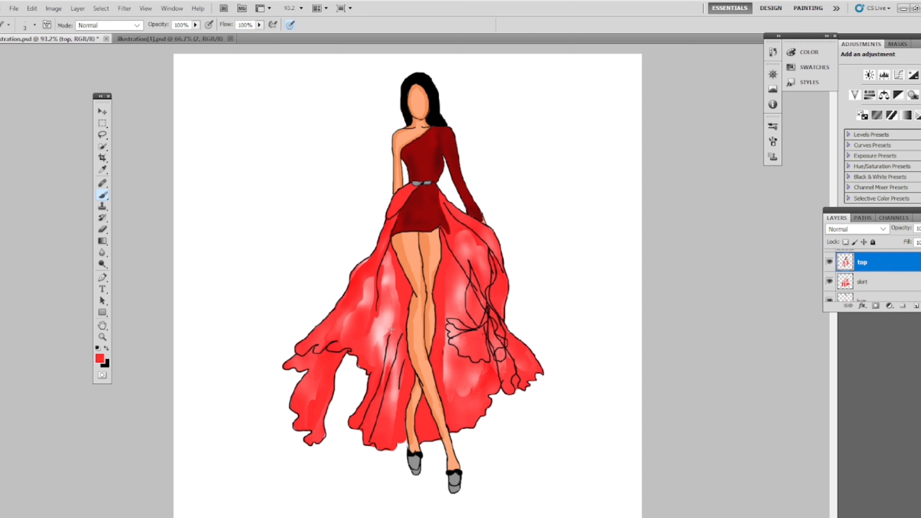
pyautogui.moveTo(389, 336)
pyautogui.mouseDown()
pyautogui.moveTo(359, 424)
pyautogui.moveTo(402, 337)
pyautogui.moveTo(376, 421)
pyautogui.mouseUp()
pyautogui.moveTo(398, 356)
pyautogui.mouseDown()
pyautogui.moveTo(391, 418)
pyautogui.moveTo(395, 404)
pyautogui.mouseUp()
pyautogui.moveTo(454, 253); pyautogui.dragTo(490, 306)
pyautogui.moveTo(487, 245); pyautogui.dragTo(501, 266)
pyautogui.moveTo(486, 254); pyautogui.dragTo(486, 282)
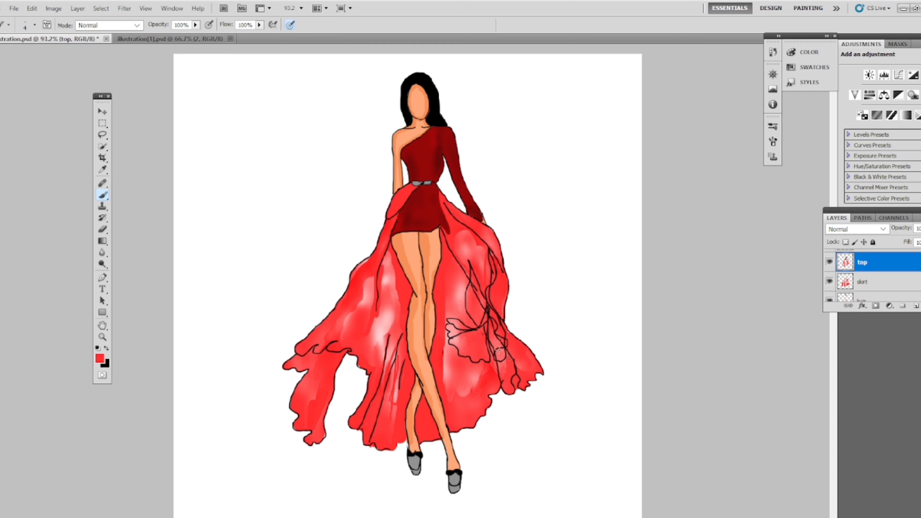
# Paint more long red fold lines through the skirt panel beside the sleeved arm
pyautogui.moveTo(464, 242)
pyautogui.mouseDown()
pyautogui.moveTo(498, 348)
pyautogui.moveTo(461, 323)
pyautogui.moveTo(470, 366)
pyautogui.mouseUp()
pyautogui.moveTo(471, 367); pyautogui.dragTo(503, 355)
pyautogui.moveTo(465, 231); pyautogui.dragTo(486, 306)
pyautogui.moveTo(476, 286); pyautogui.dragTo(465, 344)
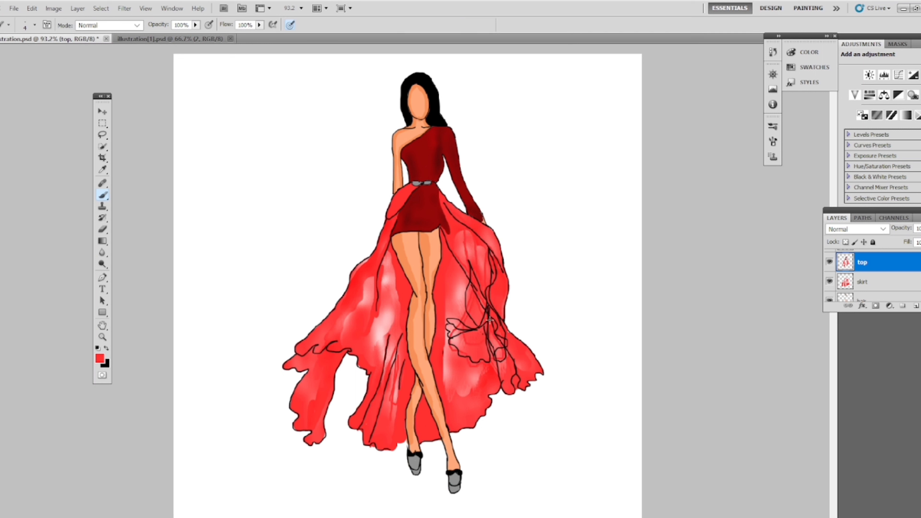
pyautogui.moveTo(471, 242); pyautogui.dragTo(461, 322)
pyautogui.moveTo(473, 245); pyautogui.dragTo(465, 354)
pyautogui.moveTo(474, 284); pyautogui.dragTo(466, 381)
pyautogui.moveTo(477, 308); pyautogui.dragTo(470, 399)
# Darken the fold lines in the skirt panel beside the sleeved arm with the Burn tool at 100% exposure
pyautogui.click(102, 264)
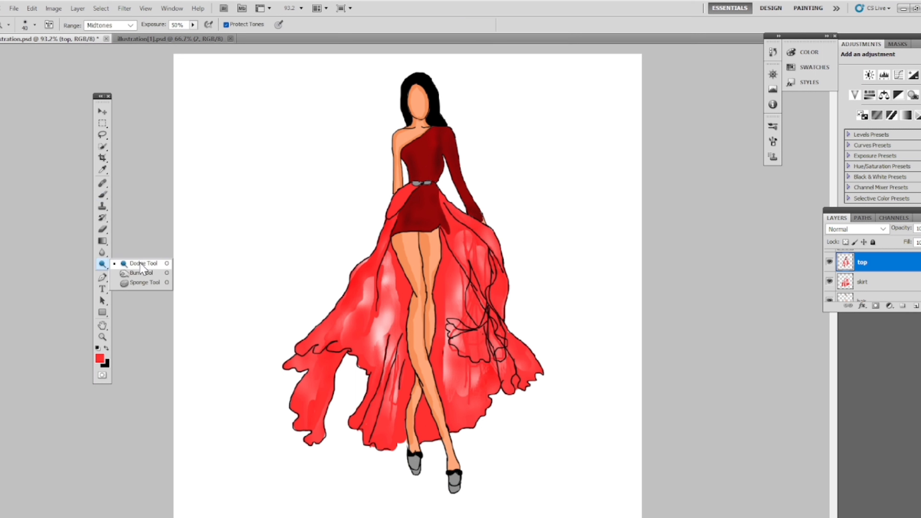
pyautogui.click(131, 275)
pyautogui.moveTo(465, 276)
pyautogui.mouseDown()
pyautogui.moveTo(456, 315)
pyautogui.moveTo(482, 269)
pyautogui.mouseUp()
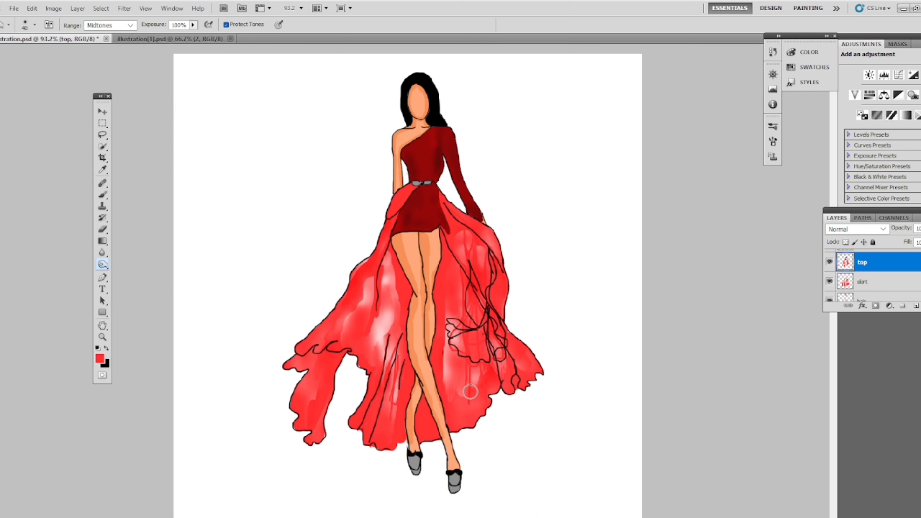
# Unlock layer 2 and erase the black fold outlines inside the skirt
pyautogui.scroll(2, 896, 259)
pyautogui.click(898, 262)
pyautogui.click(332, 319)
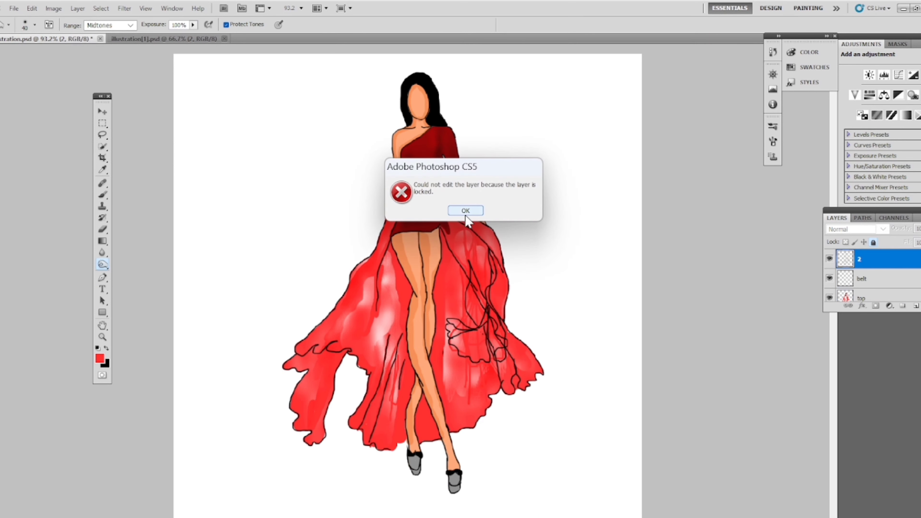
pyautogui.click(465, 213)
pyautogui.click(872, 242)
pyautogui.press('e')
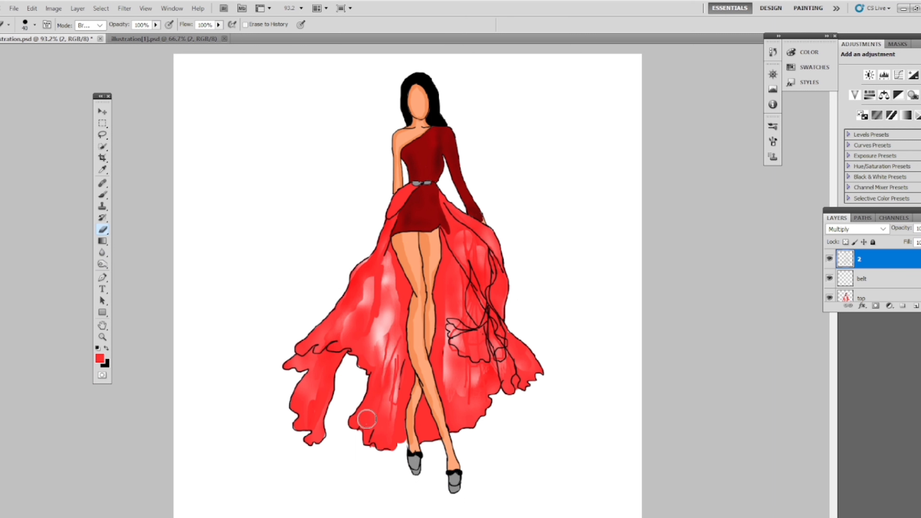
pyautogui.moveTo(467, 355)
pyautogui.mouseDown()
pyautogui.moveTo(456, 248)
pyautogui.moveTo(483, 254)
pyautogui.moveTo(479, 336)
pyautogui.moveTo(489, 318)
pyautogui.moveTo(507, 367)
pyautogui.mouseUp()
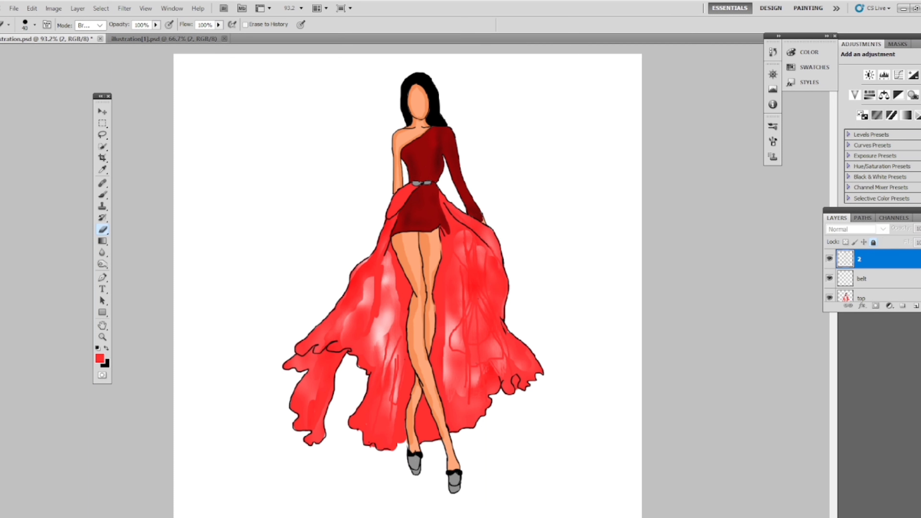
# Try erasing parts of the skirt's colour on the skirt and top layers, and undo the erasures
pyautogui.scroll(-3, 872, 276)
pyautogui.click(878, 265)
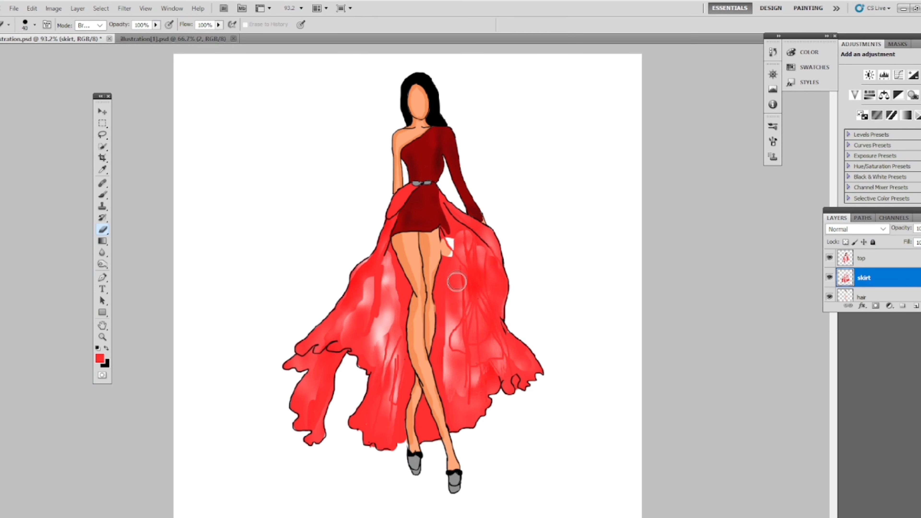
pyautogui.press('alt')
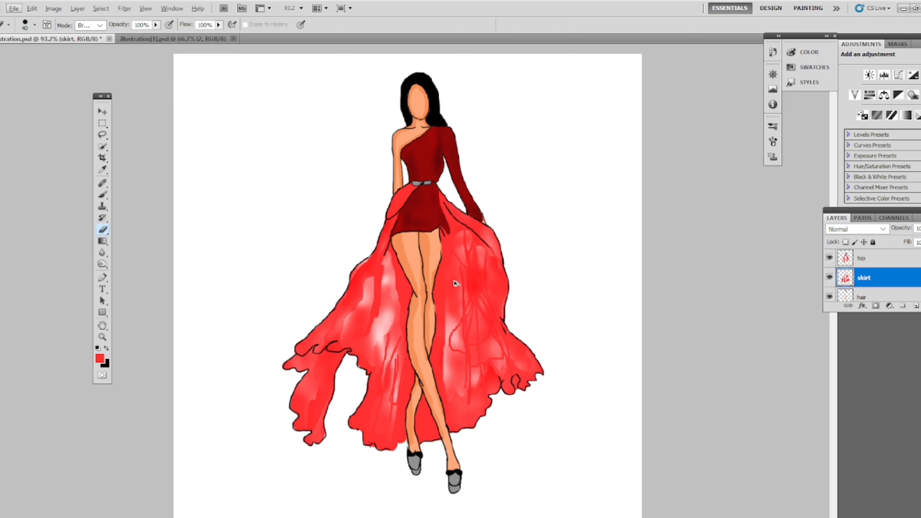
pyautogui.click(869, 272)
pyautogui.click(458, 339)
pyautogui.click(869, 255)
pyautogui.moveTo(478, 282)
pyautogui.mouseDown()
pyautogui.moveTo(468, 296)
pyautogui.moveTo(476, 295)
pyautogui.mouseUp()
pyautogui.hotkey('ctrl', 'z')
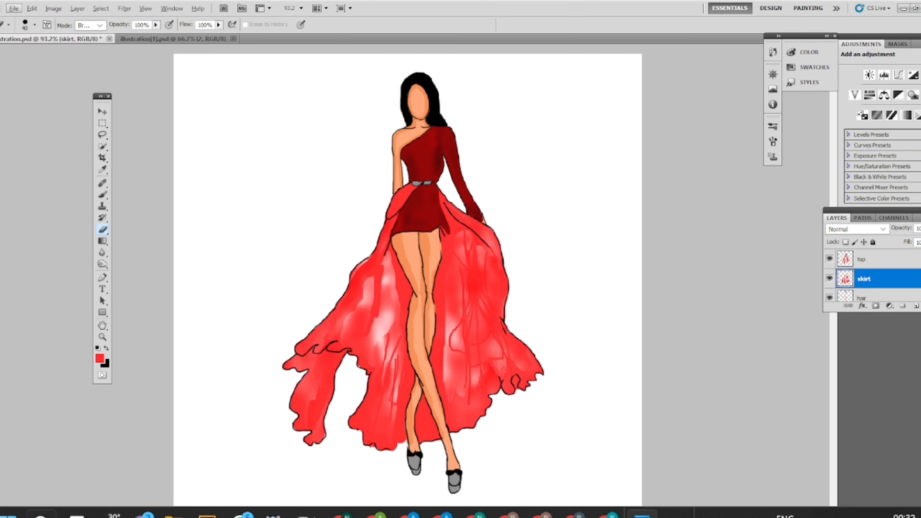
# Paint over the skirt's inner highlights and fold lines on the top layer with solid red (ff3232)
pyautogui.rightClick(103, 267)
pyautogui.click(129, 266)
pyautogui.click(103, 194)
pyautogui.click(103, 195)
pyautogui.click(100, 358)
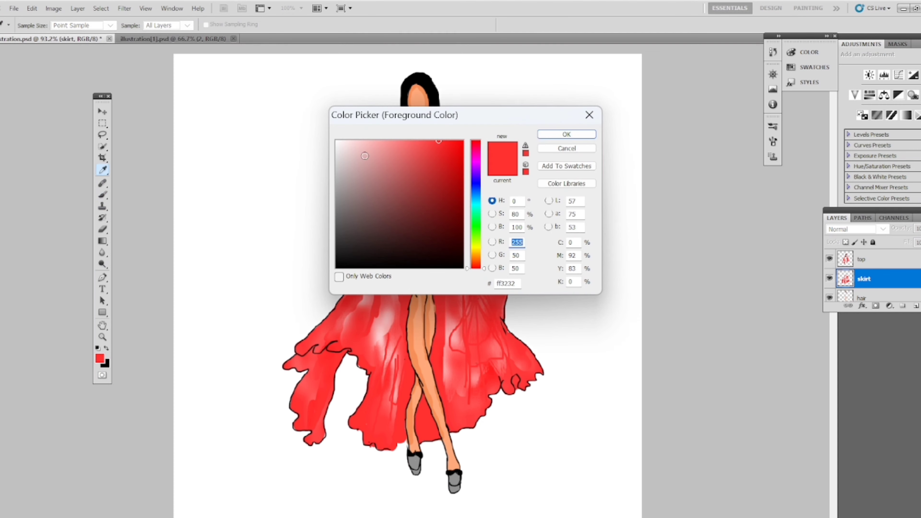
pyautogui.click(560, 135)
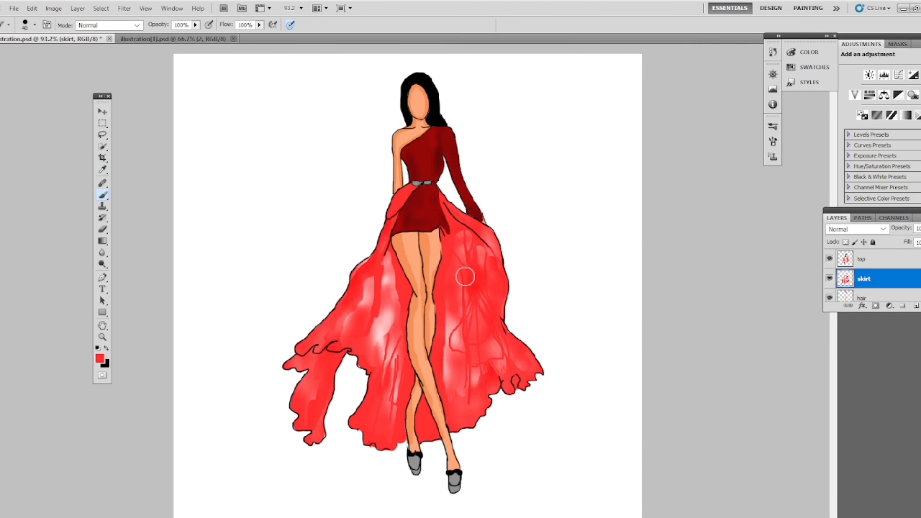
pyautogui.click(866, 259)
pyautogui.moveTo(466, 241)
pyautogui.mouseDown()
pyautogui.moveTo(450, 380)
pyautogui.moveTo(495, 347)
pyautogui.mouseUp()
pyautogui.moveTo(388, 353)
pyautogui.mouseDown()
pyautogui.moveTo(375, 281)
pyautogui.moveTo(371, 356)
pyautogui.mouseUp()
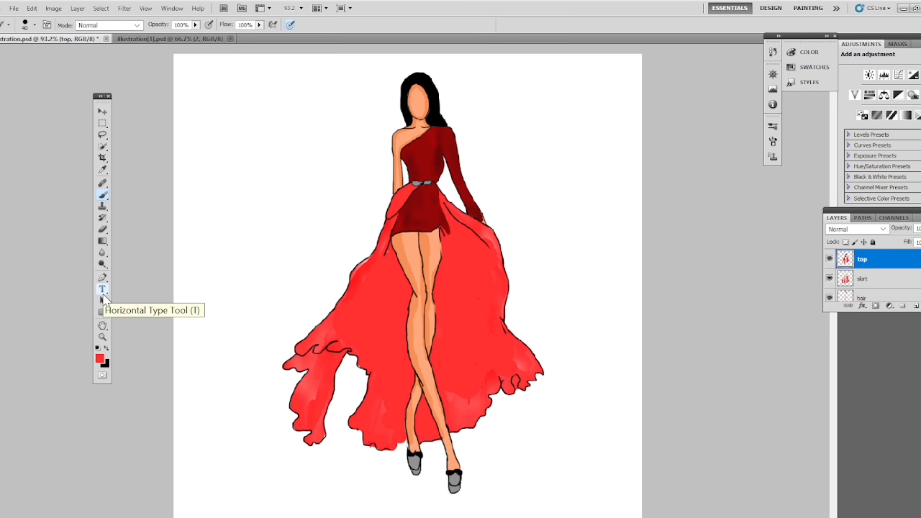
# Brush soft, streaky highlights down both sides of the repainted skirt with the Dodge tool at 50% exposure on midtones
pyautogui.click(103, 264)
pyautogui.moveTo(371, 291); pyautogui.dragTo(388, 384)
pyautogui.moveTo(343, 333)
pyautogui.mouseDown()
pyautogui.moveTo(326, 363)
pyautogui.moveTo(312, 435)
pyautogui.moveTo(319, 359)
pyautogui.moveTo(390, 280)
pyautogui.moveTo(380, 421)
pyautogui.moveTo(394, 363)
pyautogui.mouseUp()
pyautogui.moveTo(446, 421)
pyautogui.mouseDown()
pyautogui.moveTo(449, 376)
pyautogui.moveTo(499, 366)
pyautogui.moveTo(489, 236)
pyautogui.moveTo(453, 254)
pyautogui.moveTo(453, 225)
pyautogui.moveTo(500, 363)
pyautogui.moveTo(388, 287)
pyautogui.mouseUp()
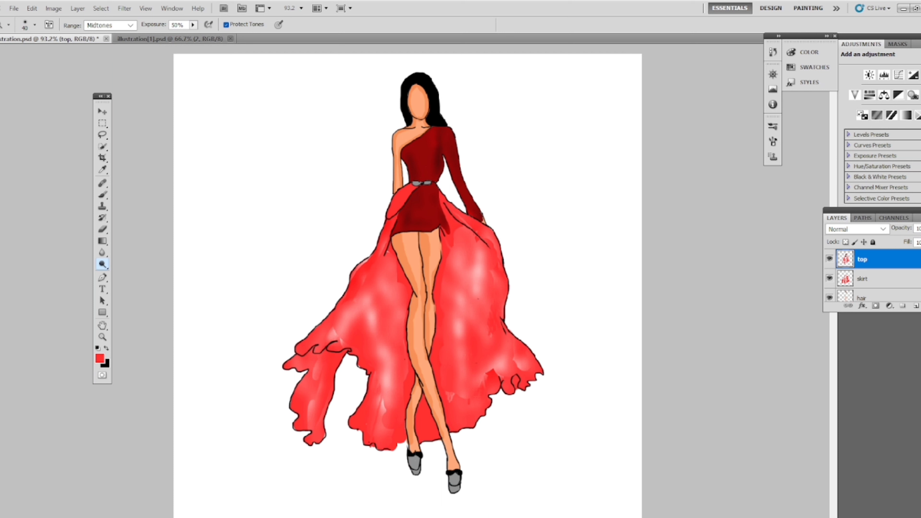
# Add 12.5% Gaussian noise to the top layer and hide the panels to show the whole illustration
pyautogui.click(124, 8)
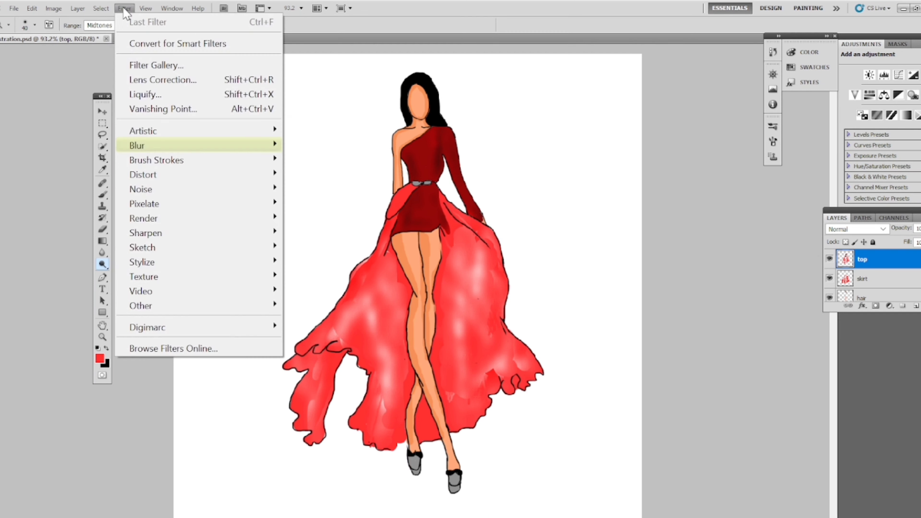
pyautogui.moveTo(159, 247)
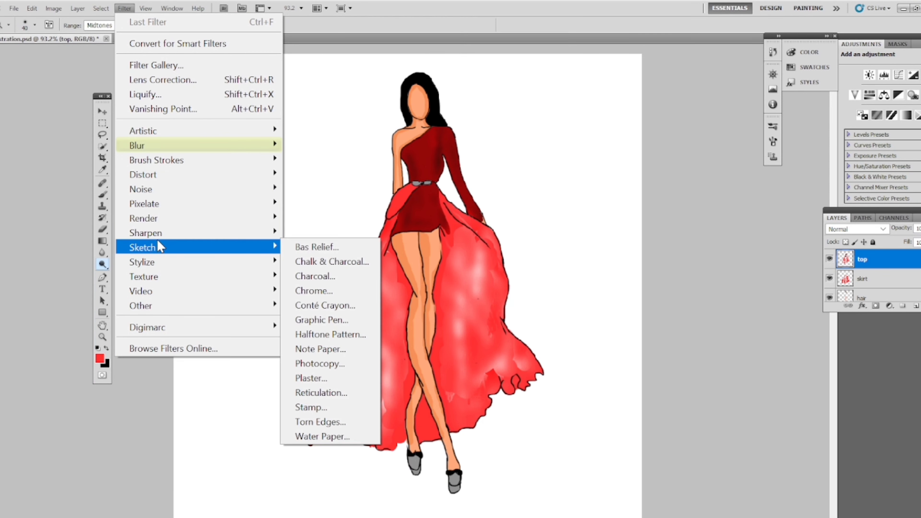
pyautogui.moveTo(146, 8)
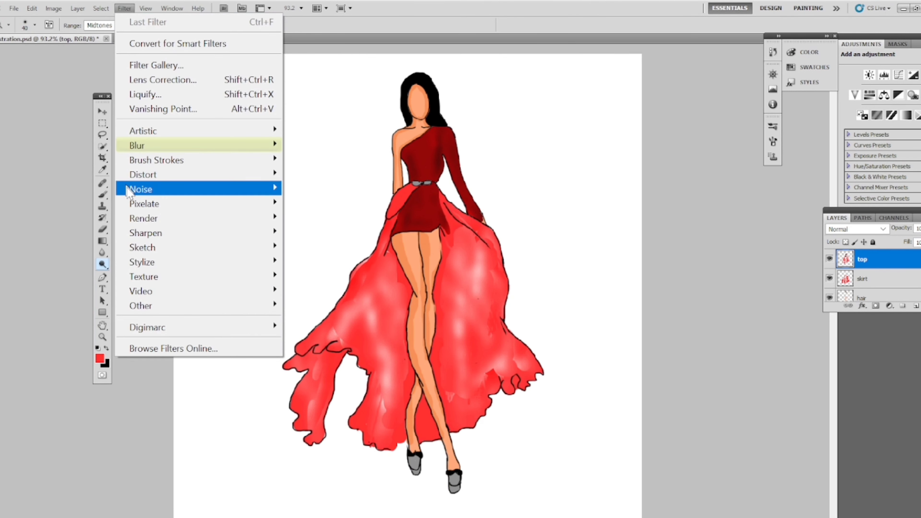
pyautogui.moveTo(130, 192)
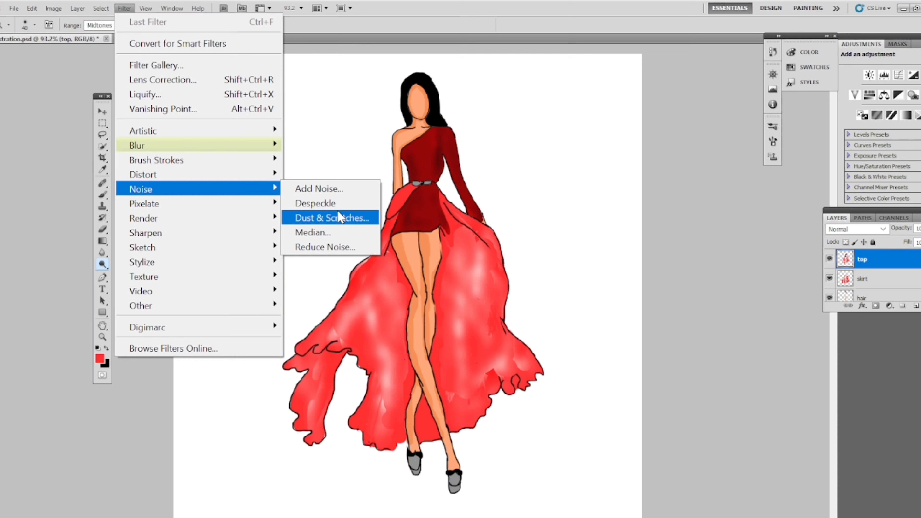
pyautogui.click(339, 188)
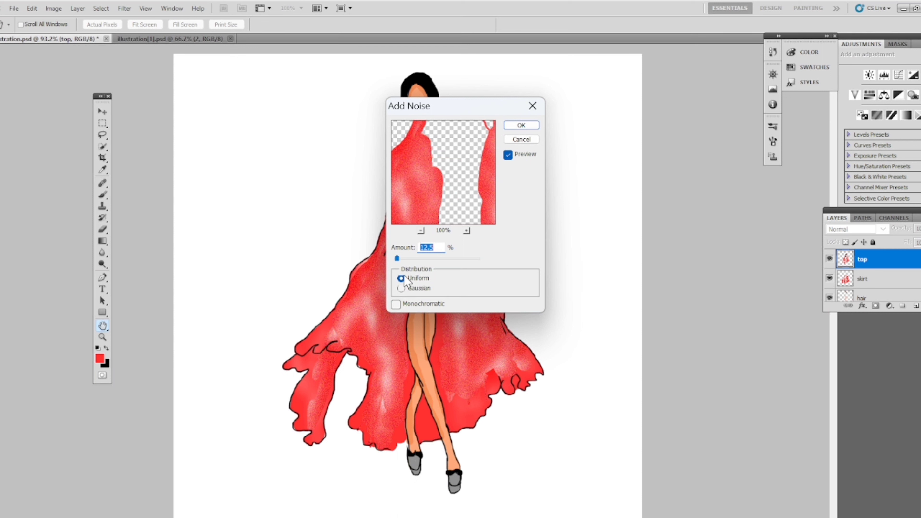
pyautogui.click(400, 289)
pyautogui.click(521, 126)
pyautogui.press('o')
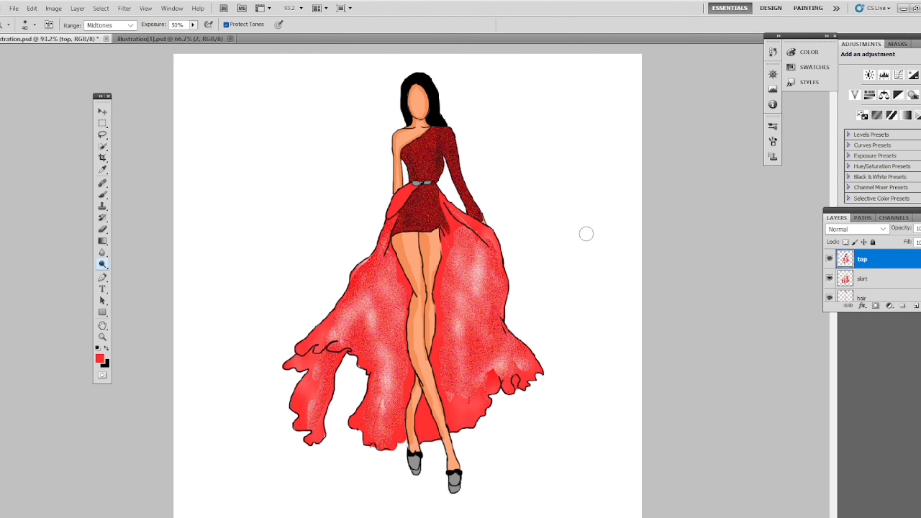
pyautogui.press('Tab')
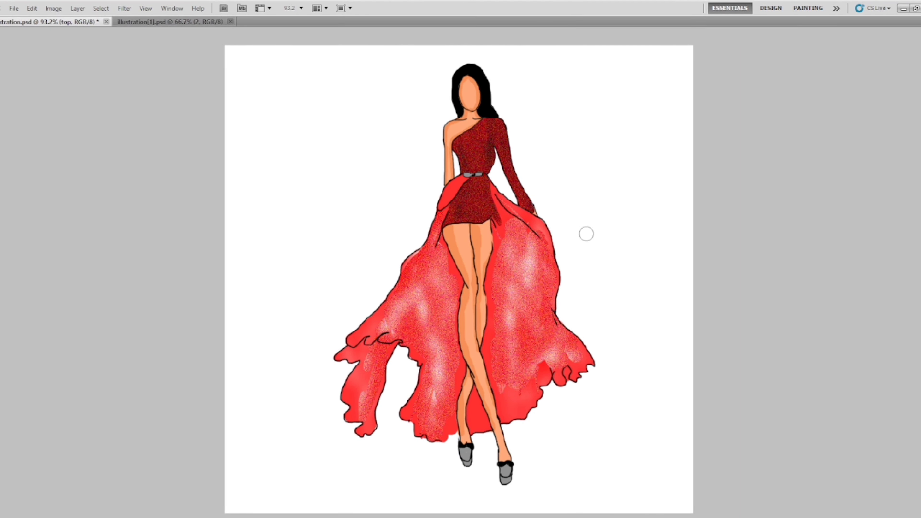